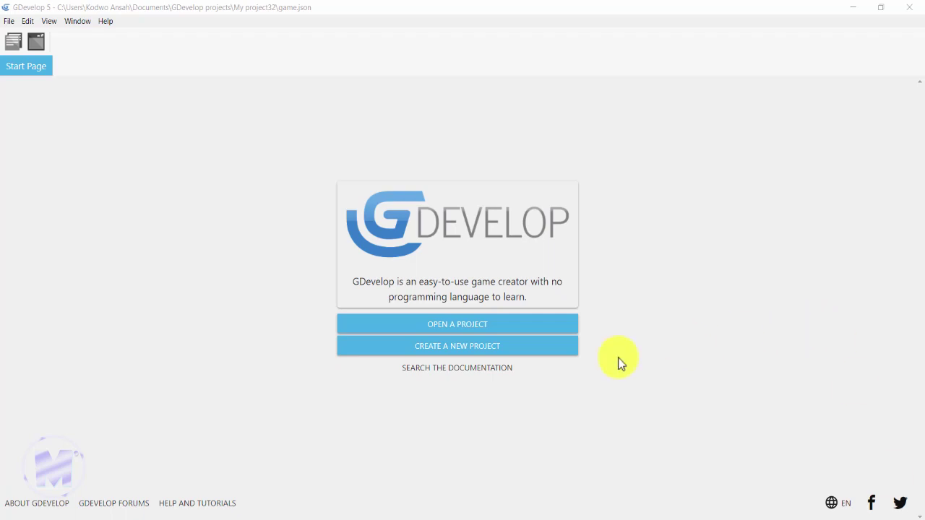
Step: Create a new project from the empty game starter and add two scenes to it
{"action": "left_click", "coordinate": [565, 346]}
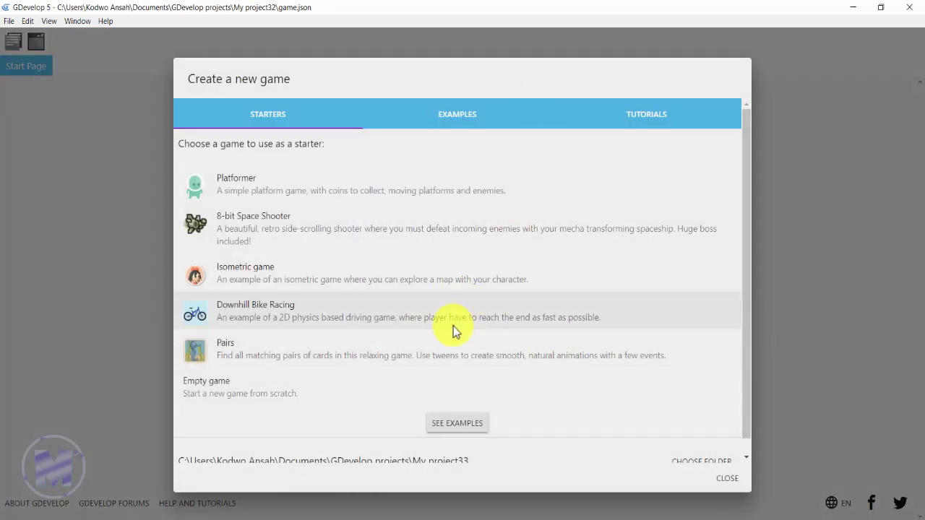
{"action": "left_click", "coordinate": [310, 381]}
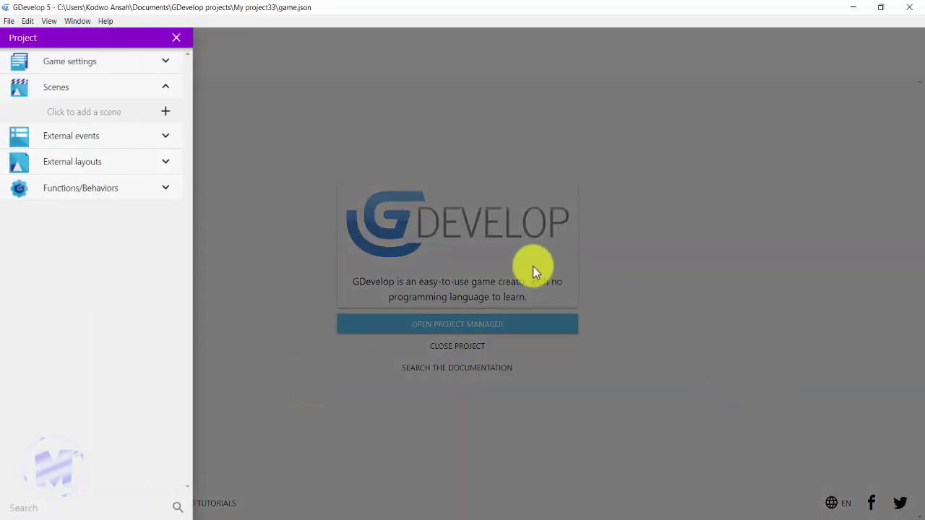
{"action": "left_click", "coordinate": [166, 113]}
{"action": "left_click", "coordinate": [166, 135]}
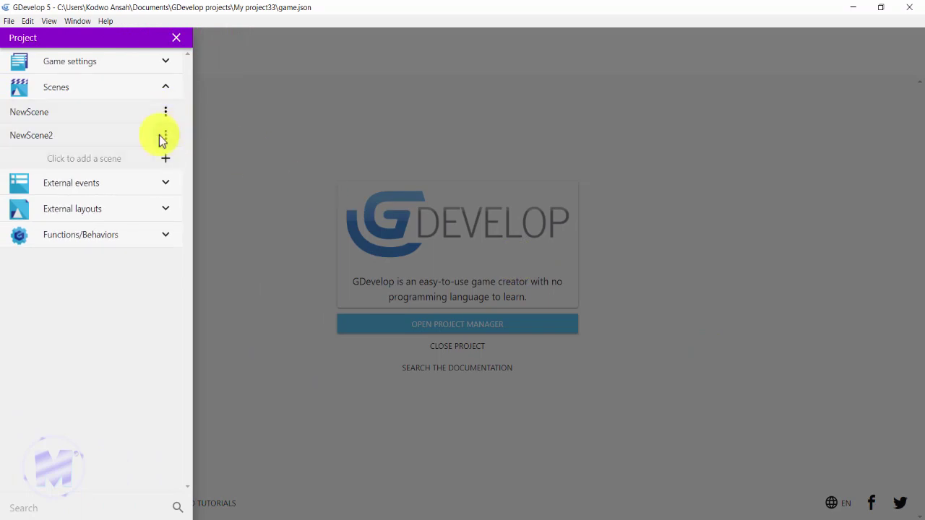
Step: Open both new scenes, NewScene and NewScene2, for editing
{"action": "left_click", "coordinate": [107, 112]}
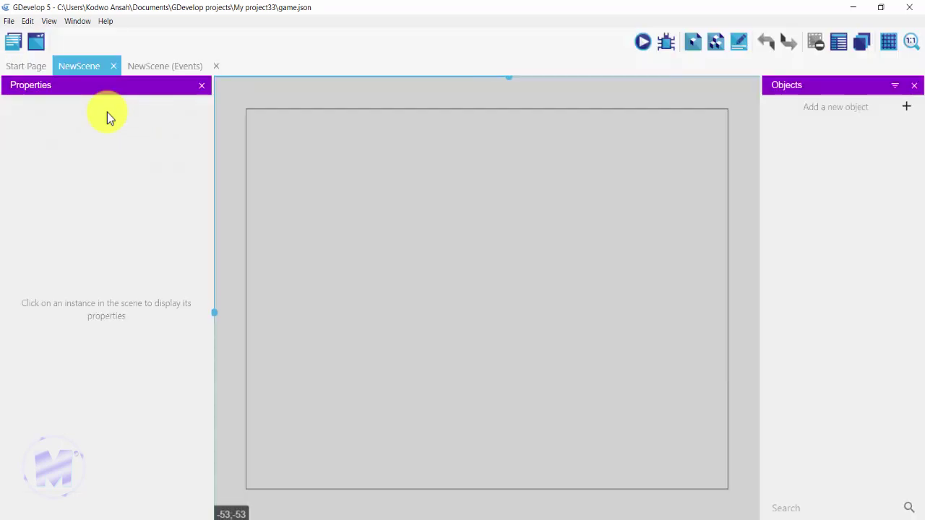
{"action": "left_click", "coordinate": [16, 45]}
{"action": "left_click", "coordinate": [52, 138]}
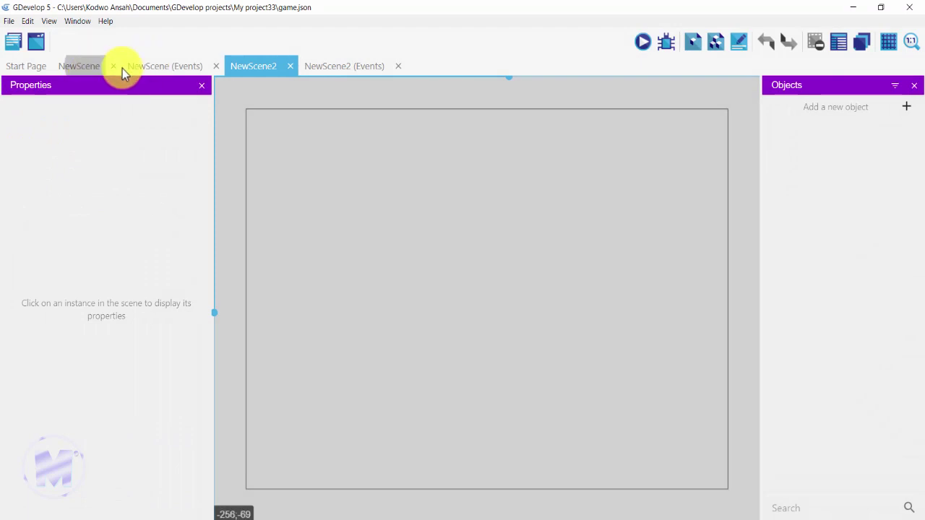
Step: Add a Sprite object to NewScene with an animation using the pale desert landscape image, copying the file into the project folder
{"action": "left_click", "coordinate": [120, 68]}
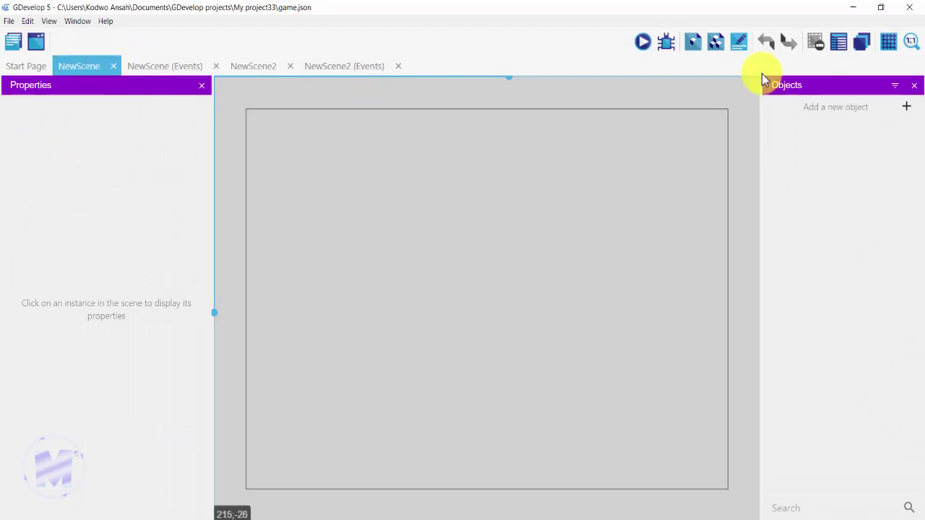
{"action": "left_click", "coordinate": [914, 116]}
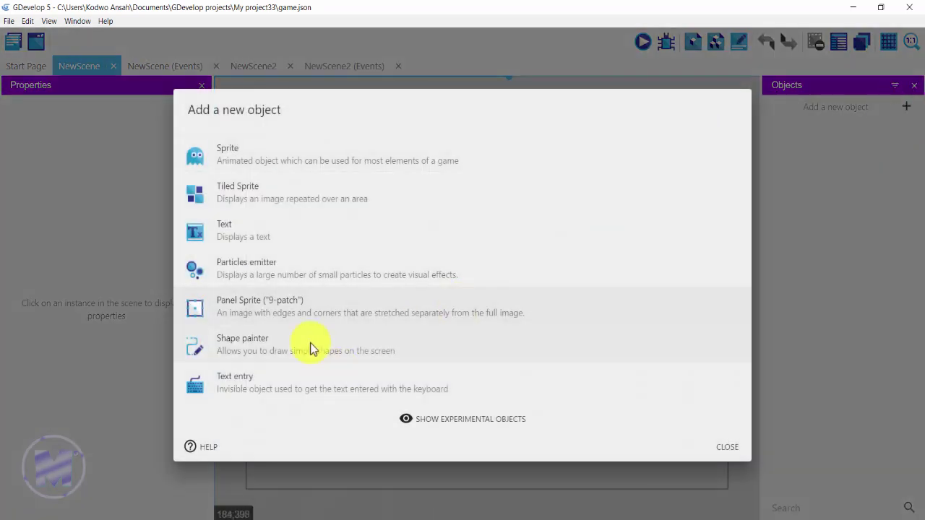
{"action": "left_click", "coordinate": [354, 159]}
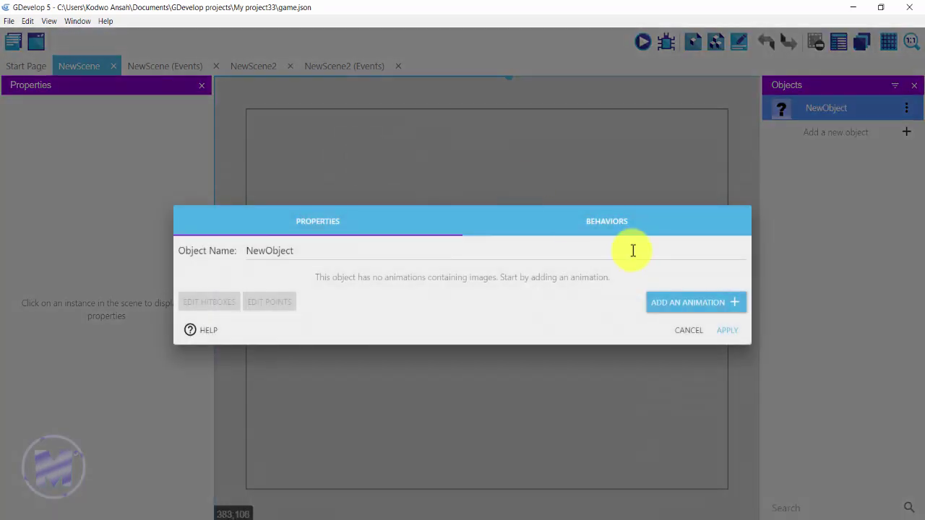
{"action": "left_click", "coordinate": [692, 302]}
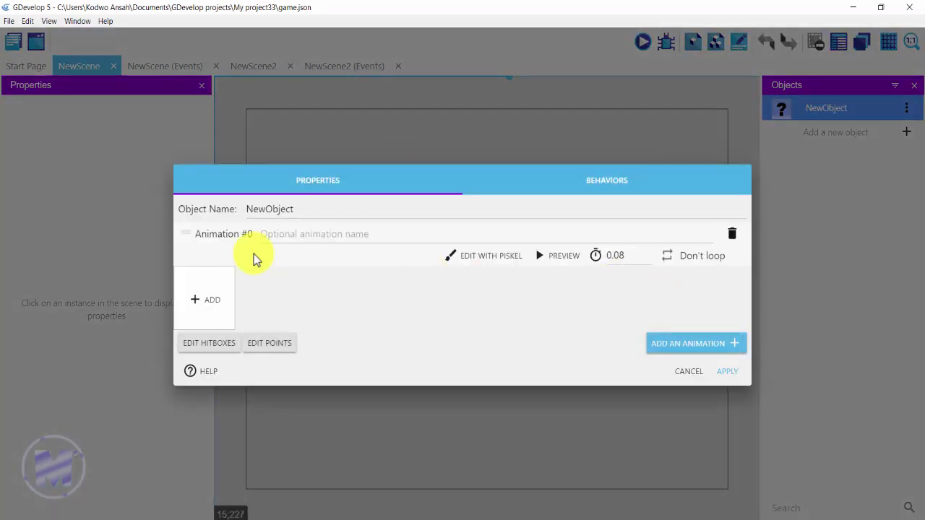
{"action": "left_click", "coordinate": [215, 302]}
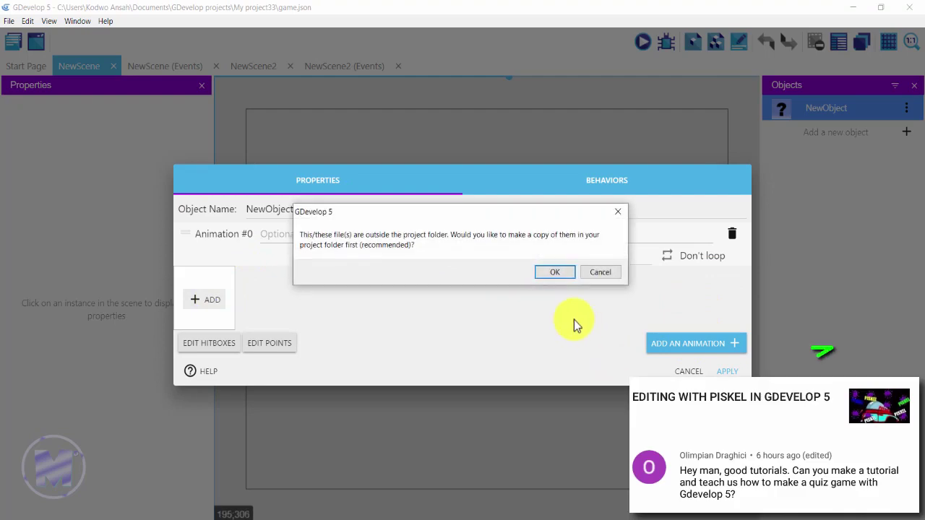
{"action": "left_click", "coordinate": [554, 278]}
Step: Name the new sprite object Desert and apply its properties
{"action": "left_click_drag", "start_coordinate": [362, 213], "coordinate": [233, 213]}
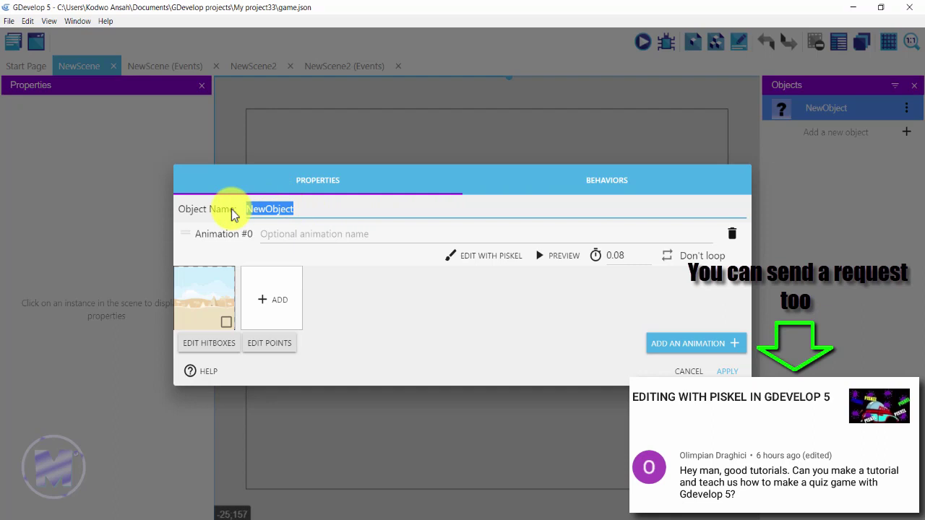
{"action": "type", "text": "Desert"}
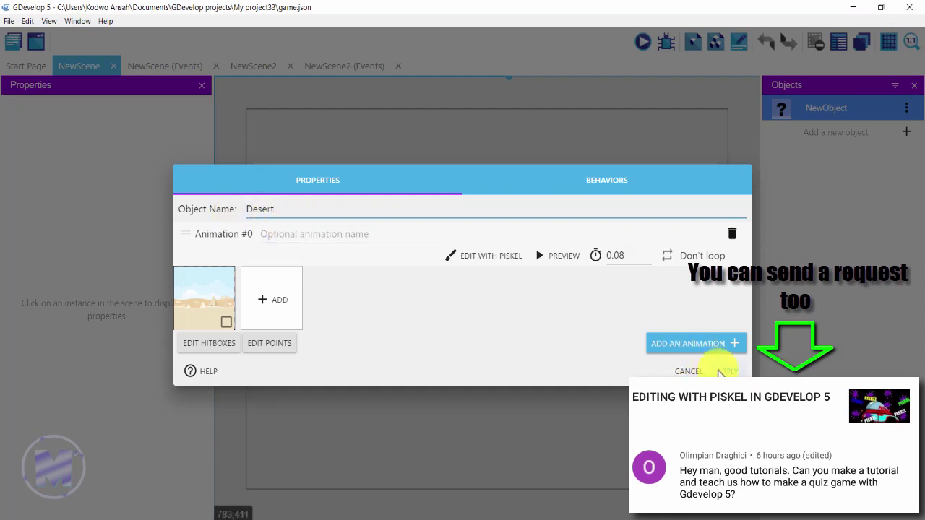
{"action": "left_click", "coordinate": [720, 372]}
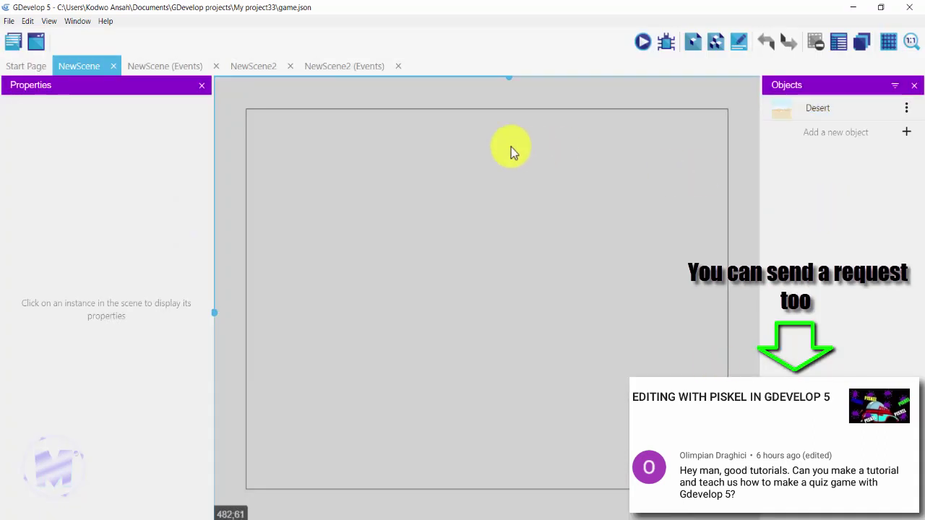
Step: Add a Sprite object to NewScene2 with an animation using the orange autumn landscape image, copying the file into the project folder
{"action": "left_click", "coordinate": [249, 66]}
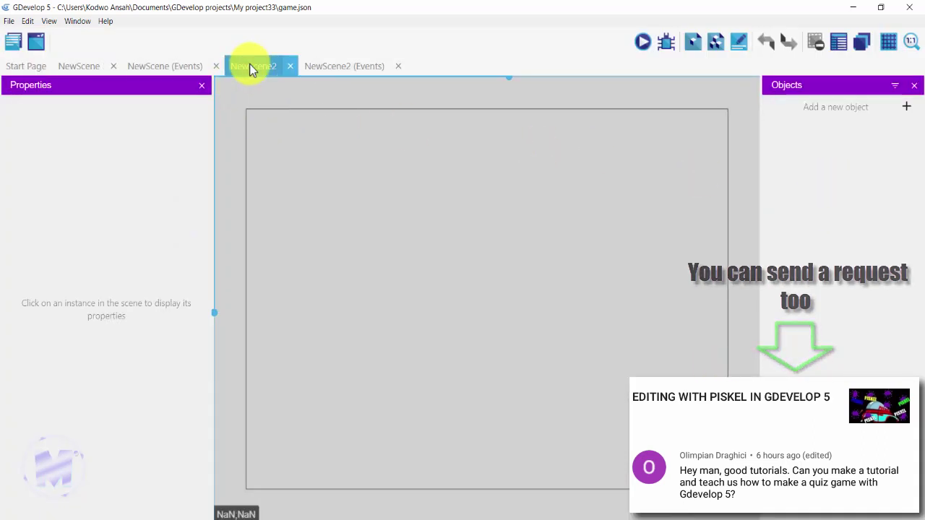
{"action": "left_click", "coordinate": [906, 108]}
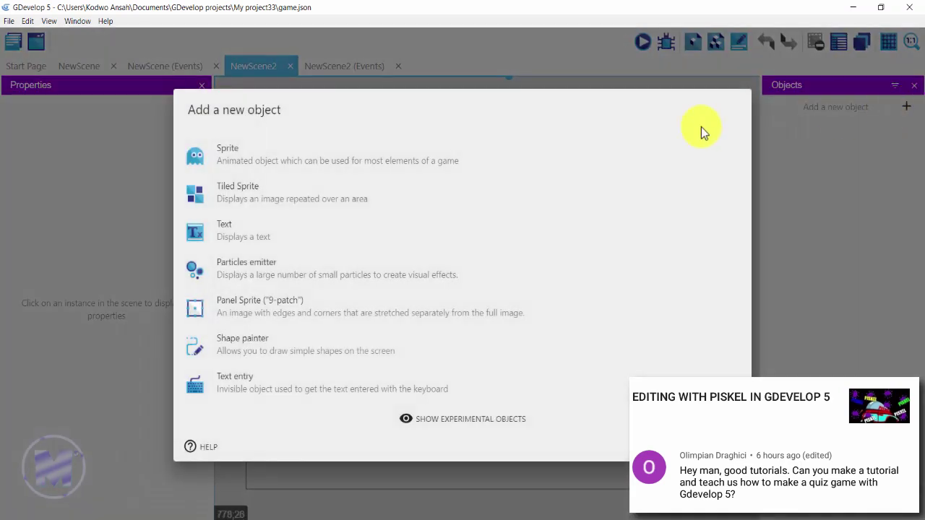
{"action": "left_click", "coordinate": [223, 165]}
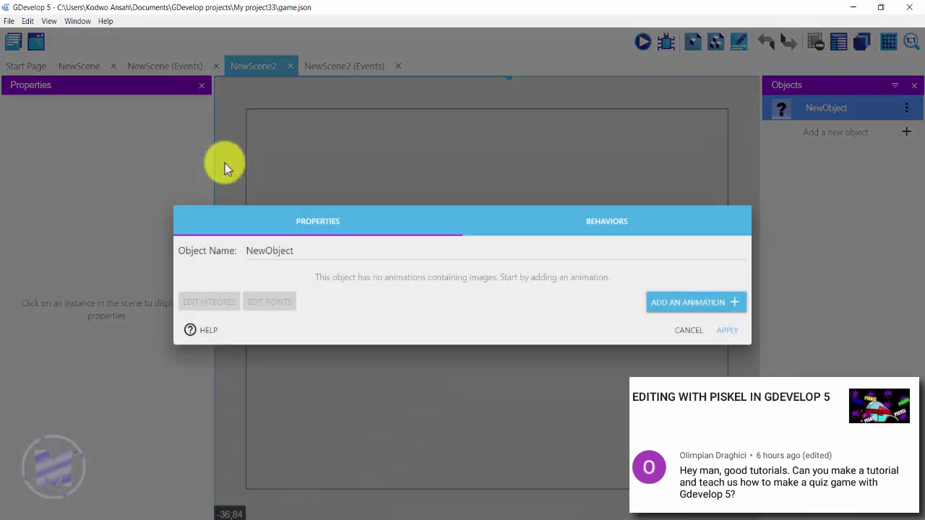
{"action": "left_click", "coordinate": [707, 304]}
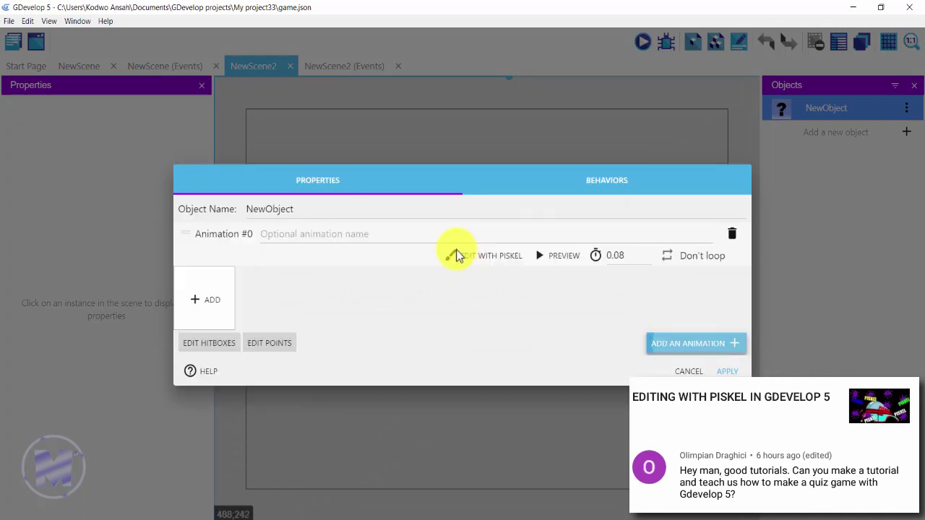
{"action": "left_click", "coordinate": [211, 303]}
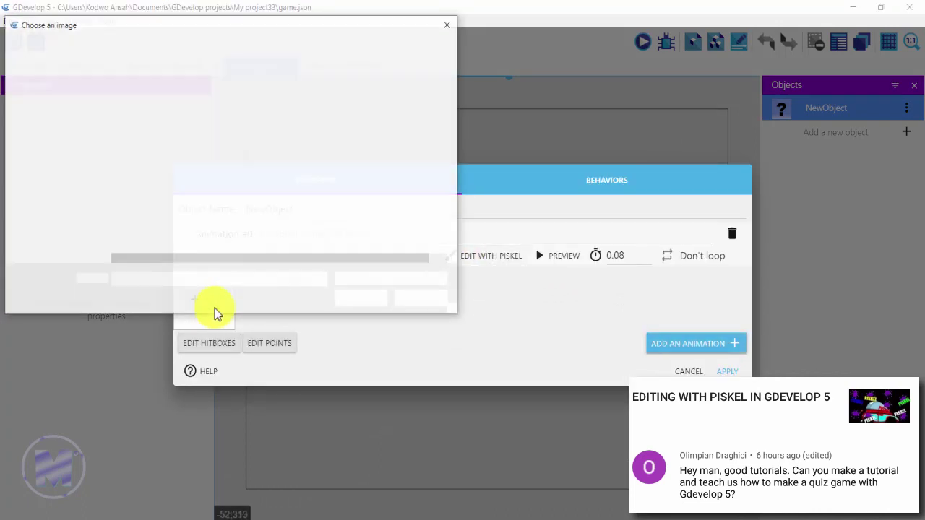
{"action": "left_click", "coordinate": [140, 120]}
{"action": "left_click", "coordinate": [341, 294]}
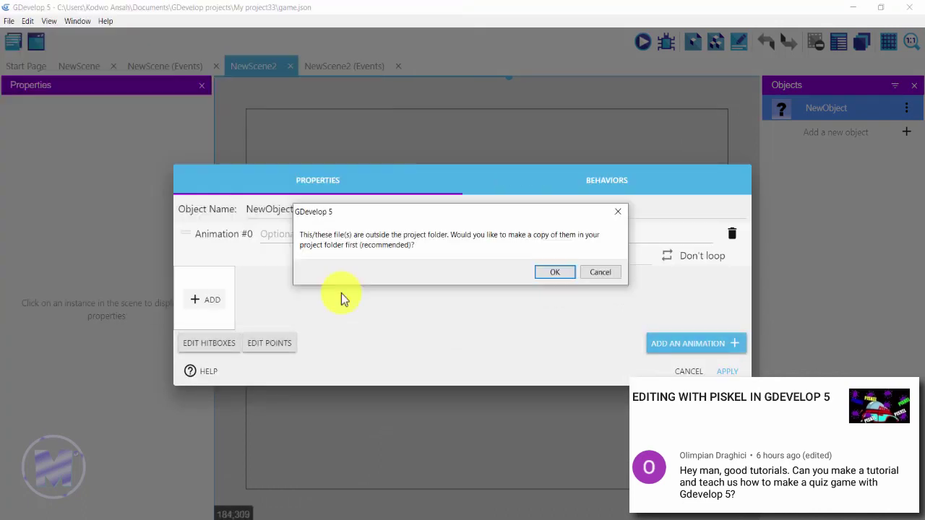
{"action": "left_click", "coordinate": [552, 274]}
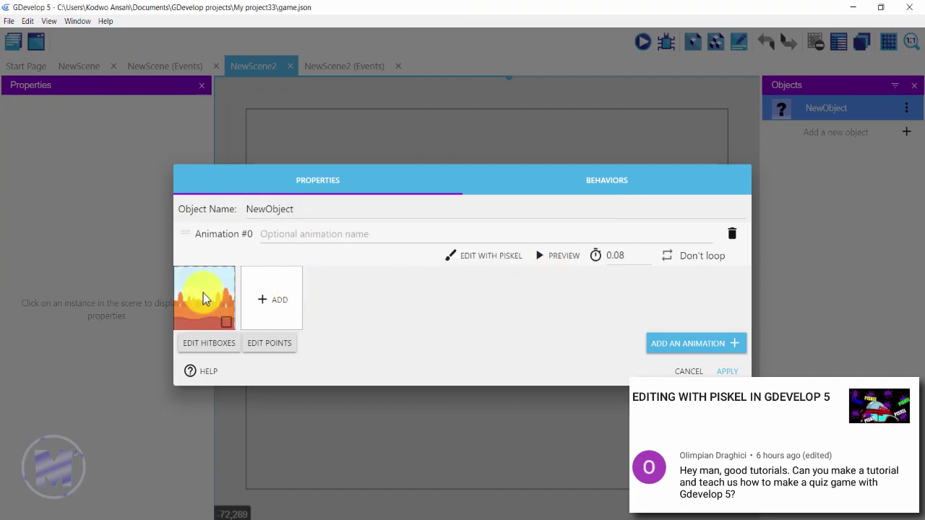
Step: Name the autumn landscape sprite ColorFall and apply its properties
{"action": "left_click_drag", "start_coordinate": [309, 209], "coordinate": [242, 210]}
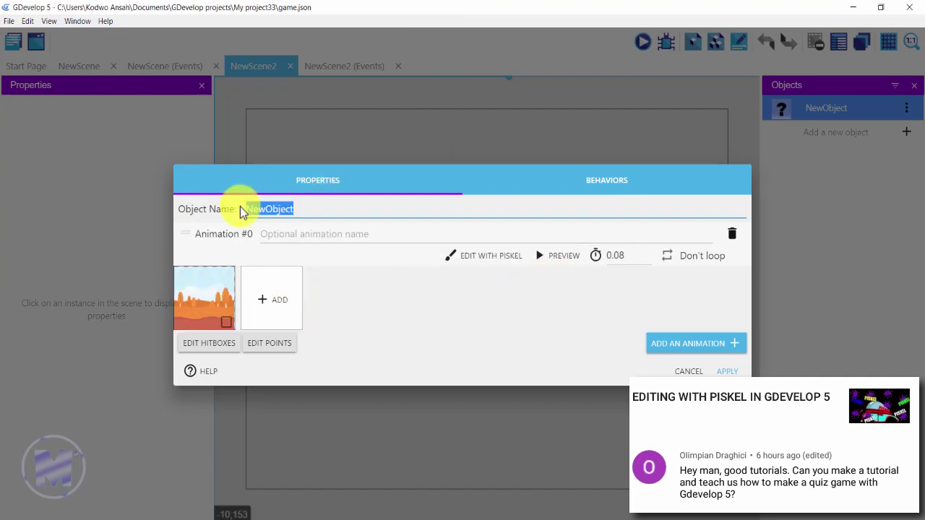
{"action": "type", "text": "ColorFall"}
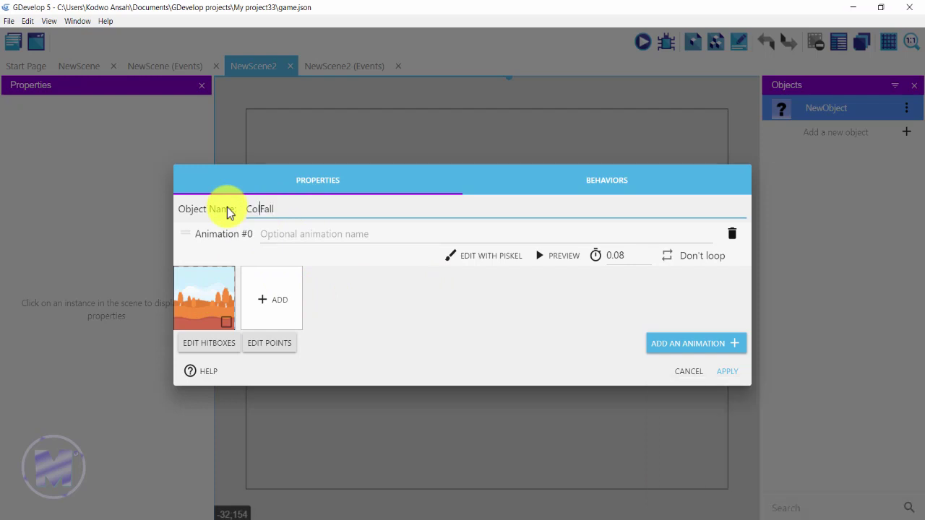
{"action": "left_click", "coordinate": [501, 315]}
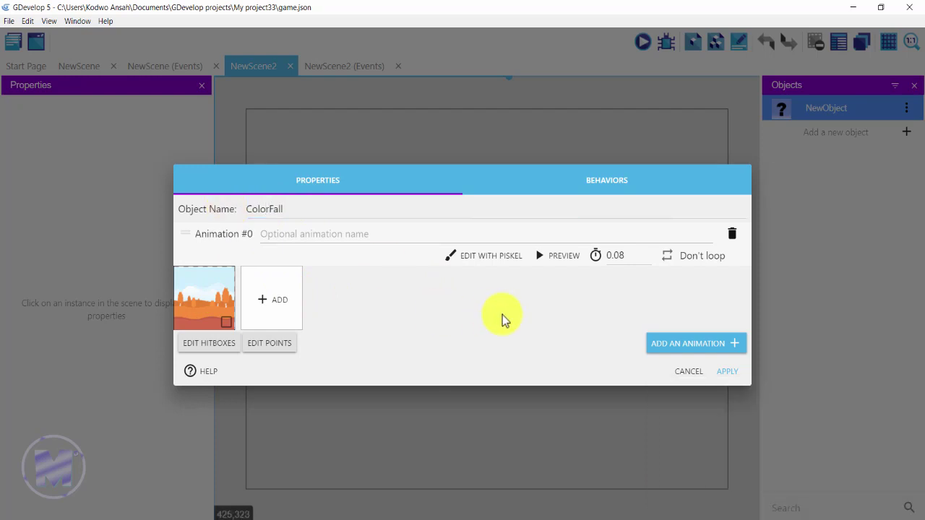
{"action": "left_click", "coordinate": [725, 371]}
Step: Place ColorFall in NewScene2 at about X -112, Y -175 so that it covers the whole game window frame
{"action": "left_click_drag", "start_coordinate": [831, 110], "coordinate": [198, 79]}
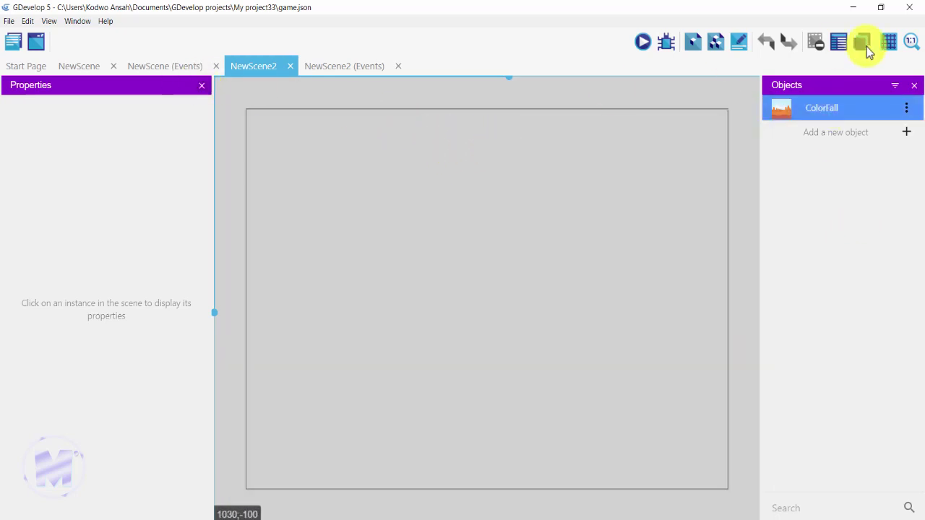
{"action": "left_click", "coordinate": [912, 44]}
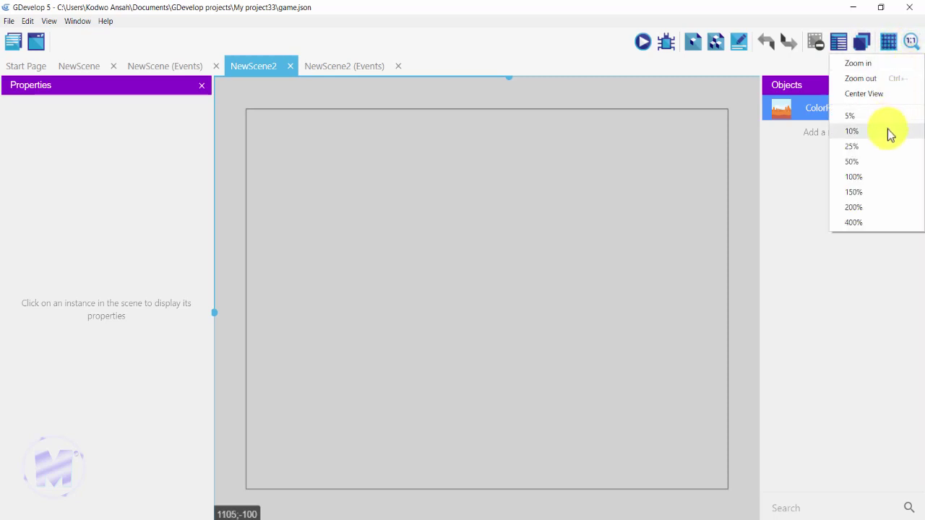
{"action": "left_click", "coordinate": [867, 149]}
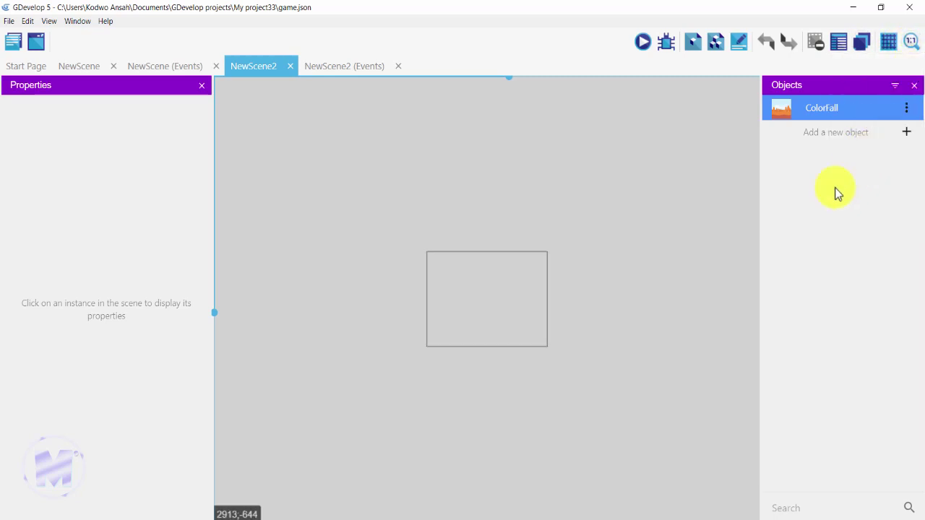
{"action": "left_click_drag", "start_coordinate": [855, 108], "coordinate": [456, 265]}
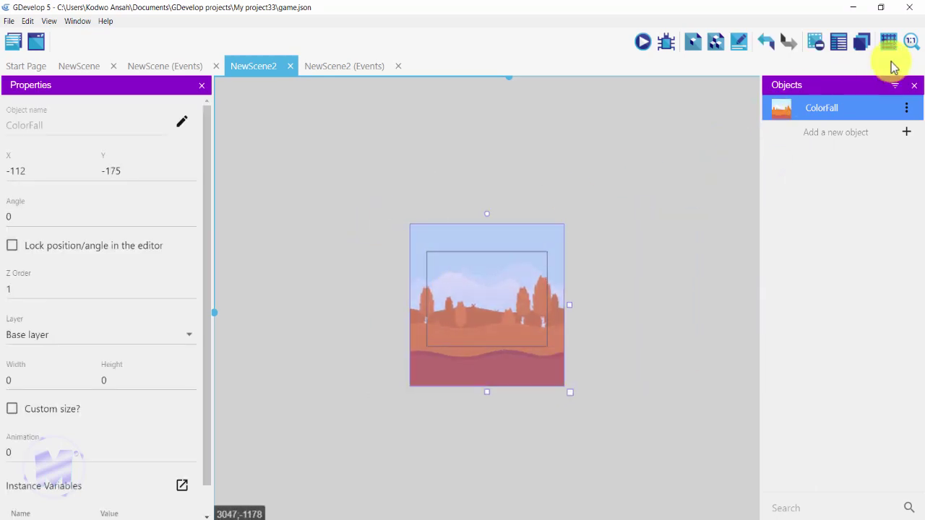
{"action": "left_click", "coordinate": [911, 42]}
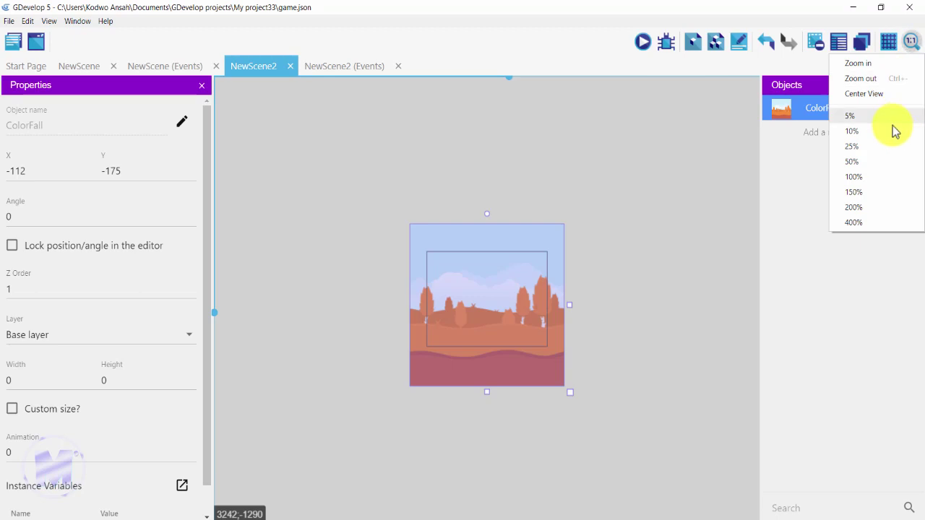
{"action": "left_click", "coordinate": [862, 177]}
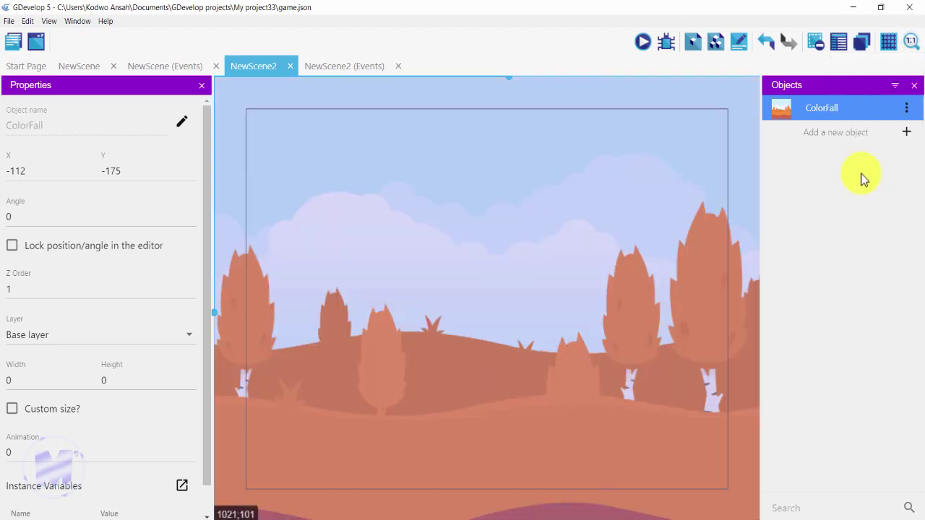
Step: Place Desert in NewScene at about X -106, Y -164 so that it covers the whole game window frame
{"action": "left_click", "coordinate": [75, 66]}
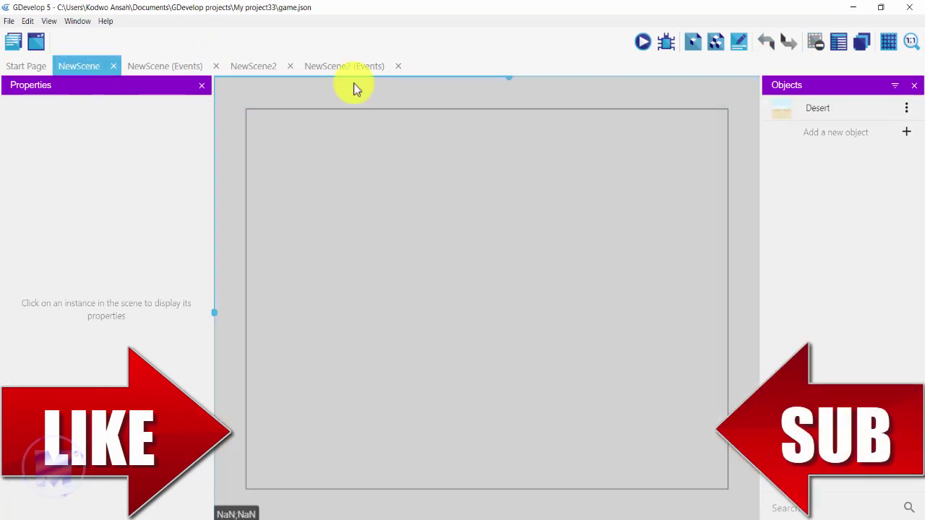
{"action": "left_click_drag", "start_coordinate": [847, 117], "coordinate": [271, 129]}
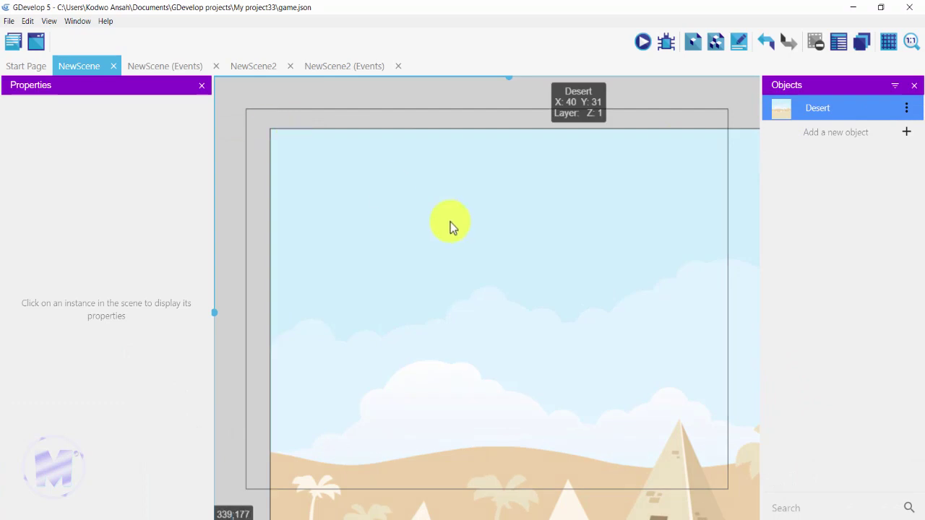
{"action": "left_click_drag", "start_coordinate": [451, 222], "coordinate": [410, 164]}
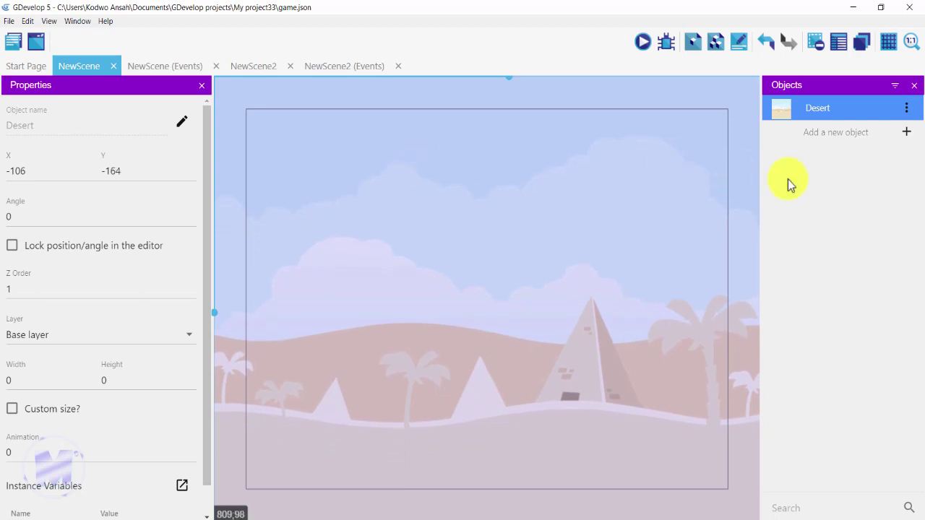
Step: Add a Text object to NewScene with font size 50 and name it Question
{"action": "left_click", "coordinate": [908, 135]}
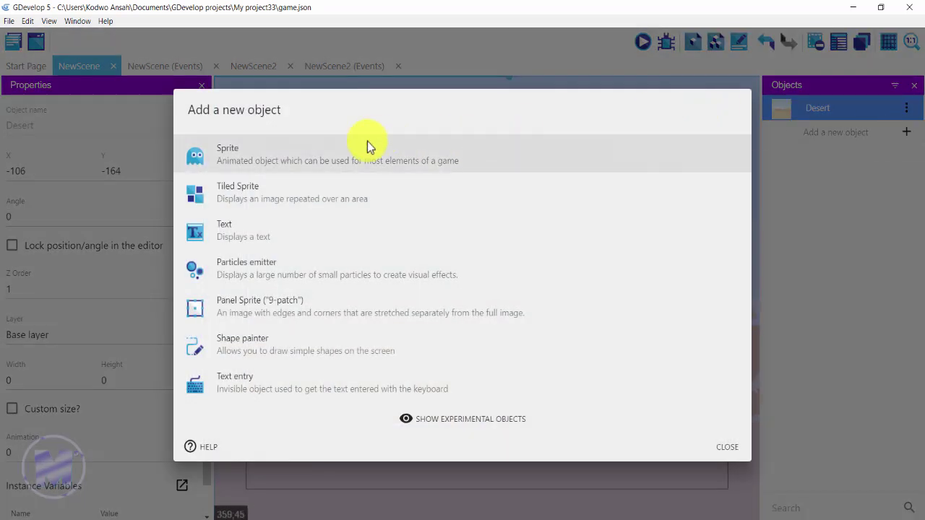
{"action": "left_click", "coordinate": [325, 233]}
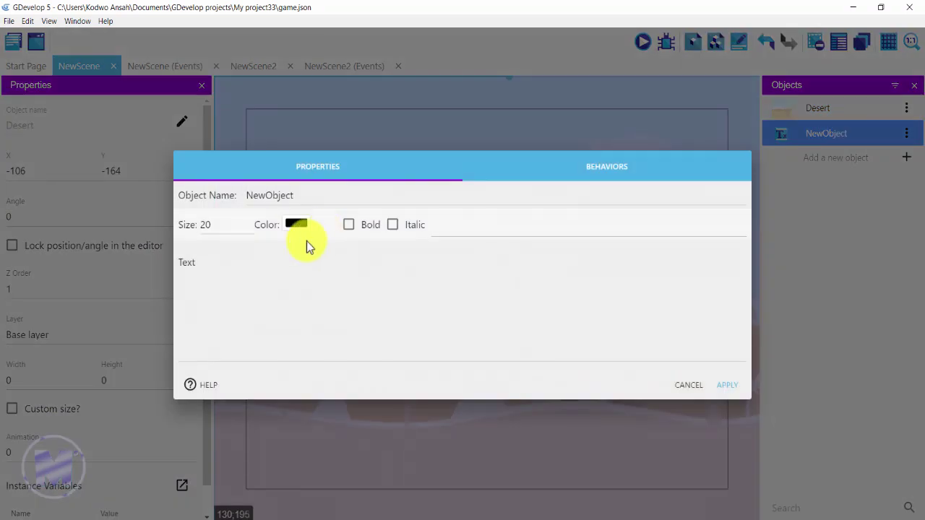
{"action": "left_click", "coordinate": [214, 227]}
{"action": "left_click_drag", "start_coordinate": [214, 227], "coordinate": [198, 227]}
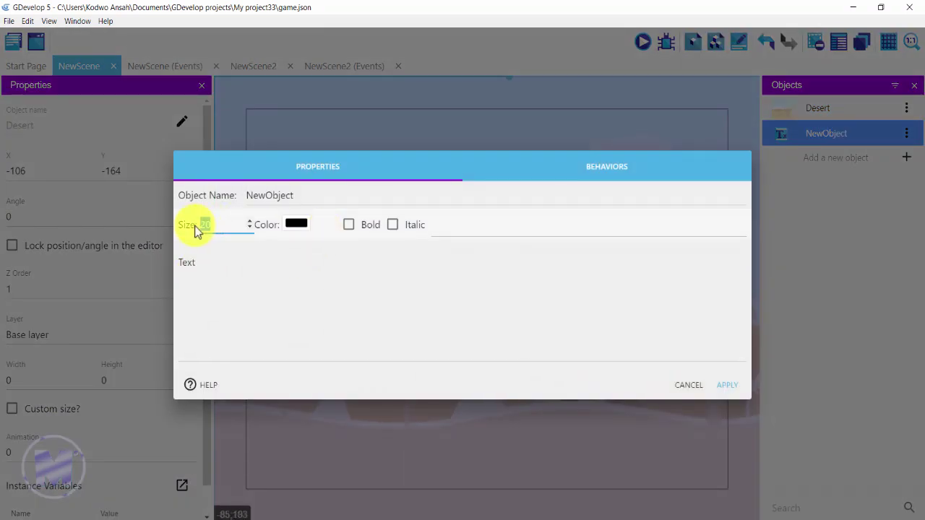
{"action": "key", "text": "BackSpace"}
{"action": "type", "text": "50"}
{"action": "left_click", "coordinate": [295, 202]}
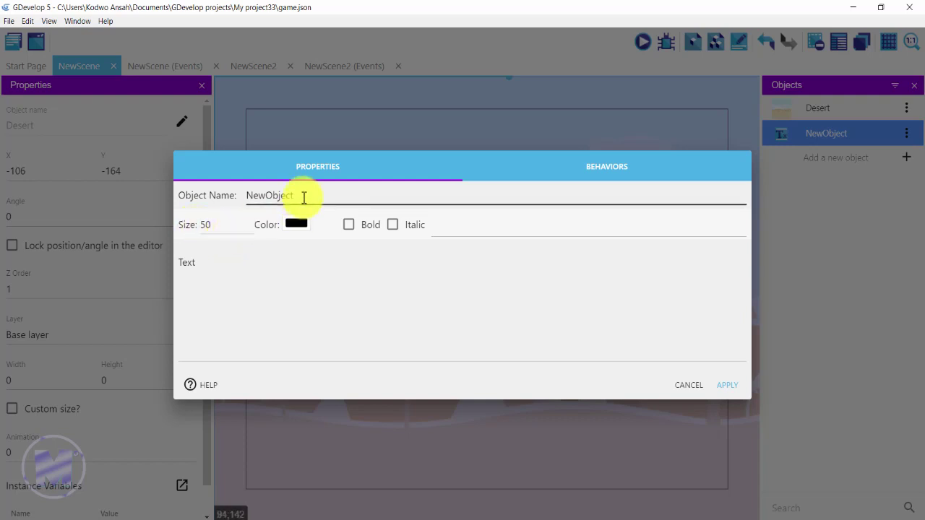
{"action": "double_click", "coordinate": [250, 196]}
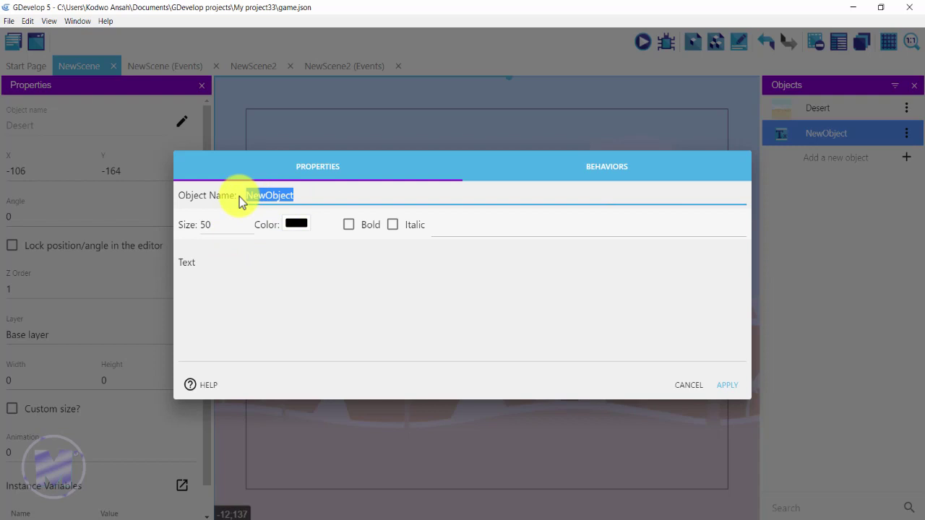
{"action": "type", "text": "Question"}
Step: Enter "What is the name of my best friend" as the Question object's text and apply its properties
{"action": "left_click", "coordinate": [239, 260]}
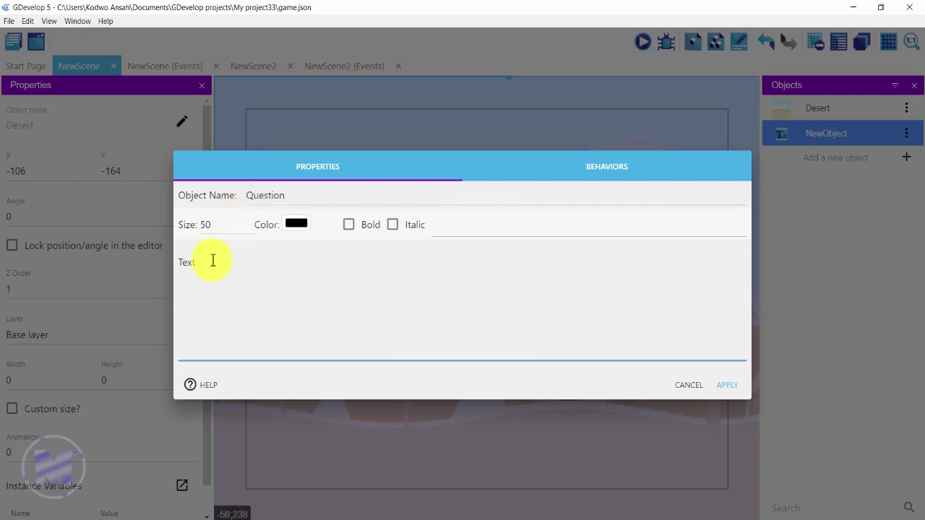
{"action": "left_click_drag", "start_coordinate": [178, 263], "coordinate": [232, 268]}
{"action": "type", "text": "What is the na"}
{"action": "type", "text": "me of my best friend"}
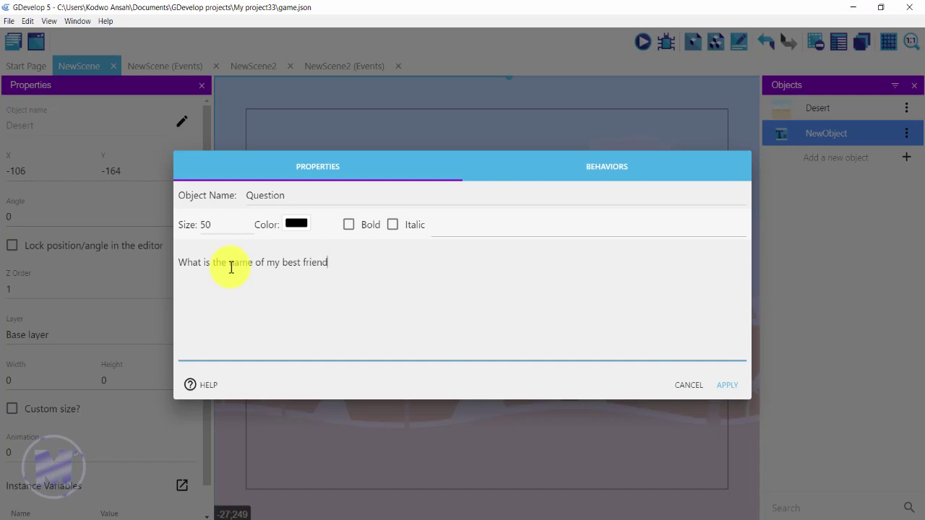
{"action": "left_click", "coordinate": [726, 387]}
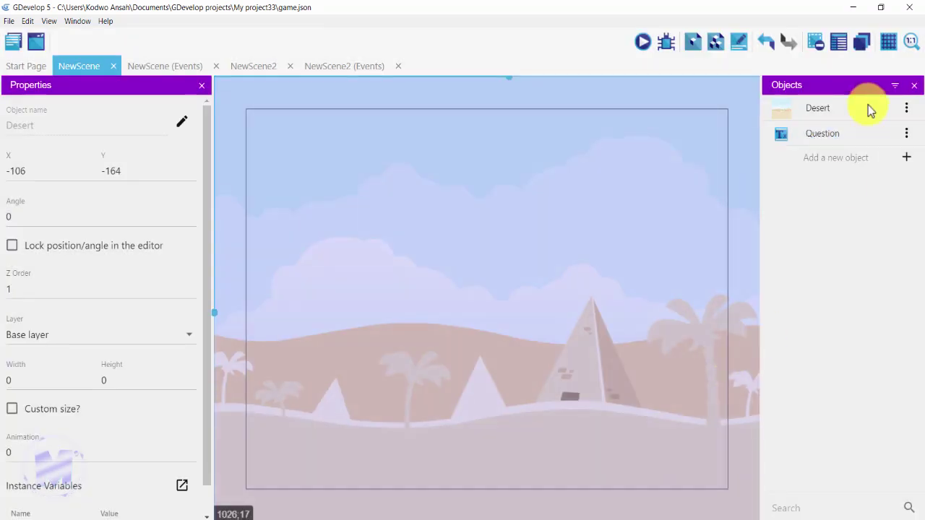
Step: Make the Question text bold and place it in the upper part of NewScene at about X -10, Y 109
{"action": "left_click", "coordinate": [907, 134]}
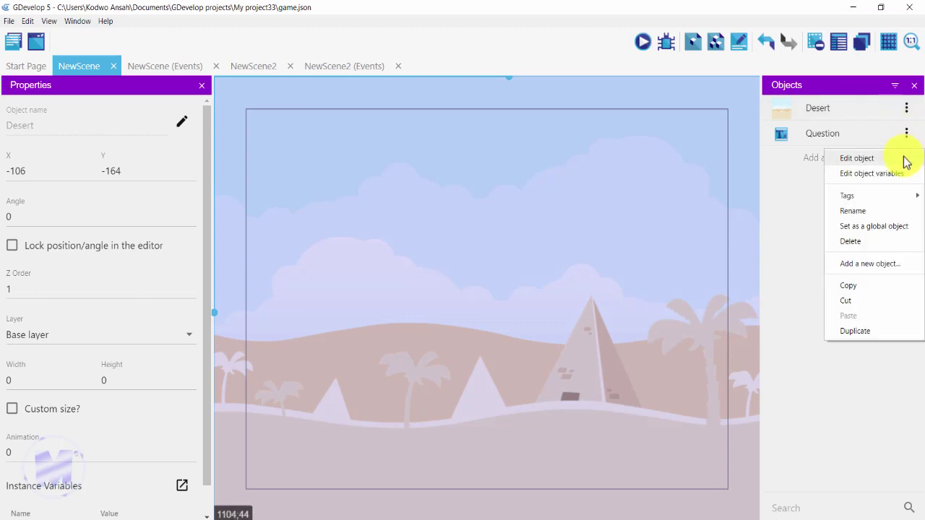
{"action": "left_click", "coordinate": [905, 159]}
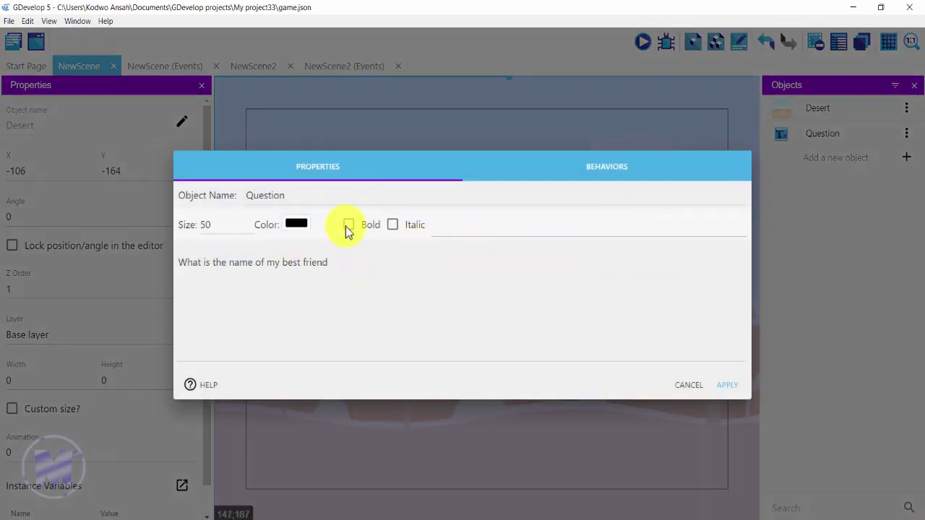
{"action": "left_click", "coordinate": [349, 225]}
{"action": "left_click", "coordinate": [727, 388]}
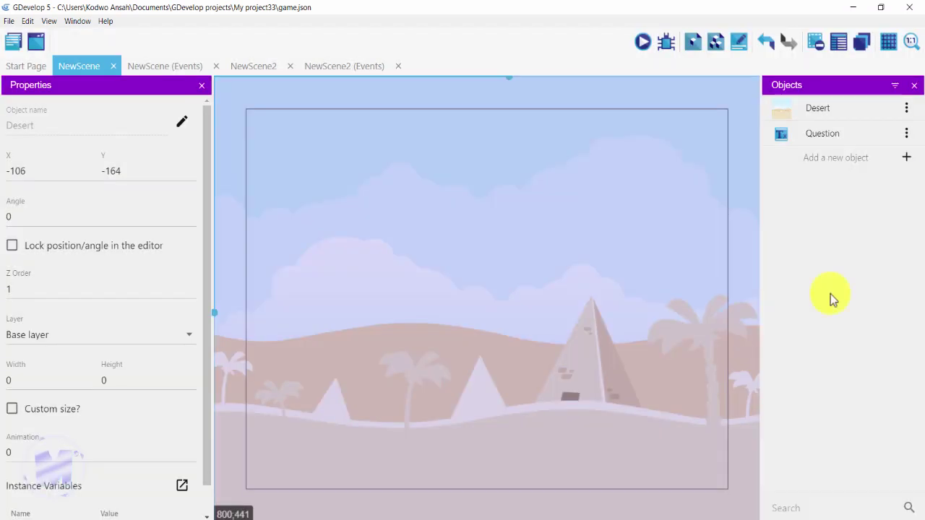
{"action": "left_click_drag", "start_coordinate": [869, 137], "coordinate": [365, 170]}
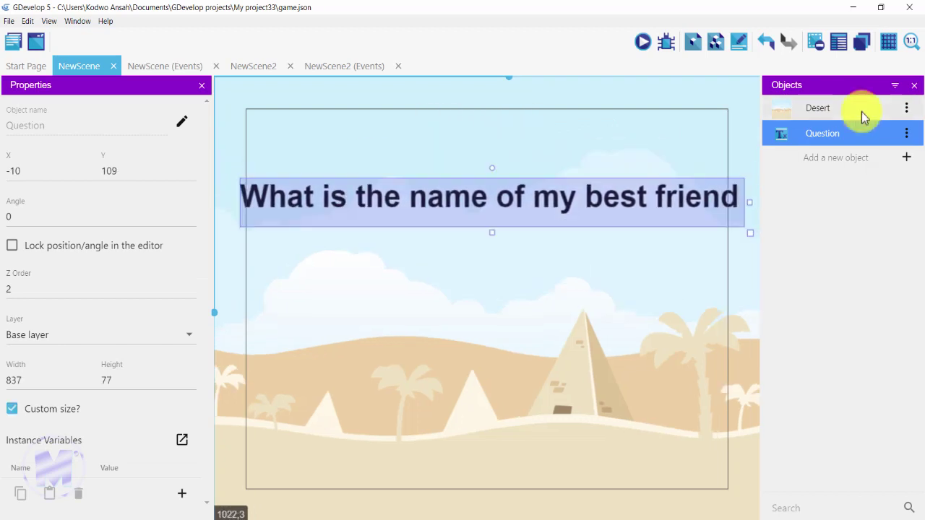
Step: Add a question mark to the end of the Question text and move it in the scene to about X 0, Y 63
{"action": "left_click", "coordinate": [907, 138]}
{"action": "left_click", "coordinate": [903, 156]}
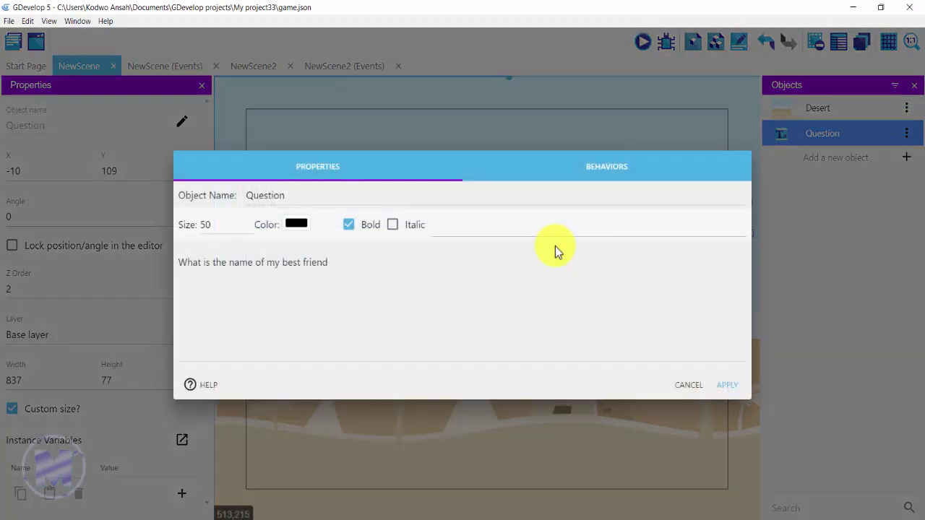
{"action": "left_click", "coordinate": [355, 273]}
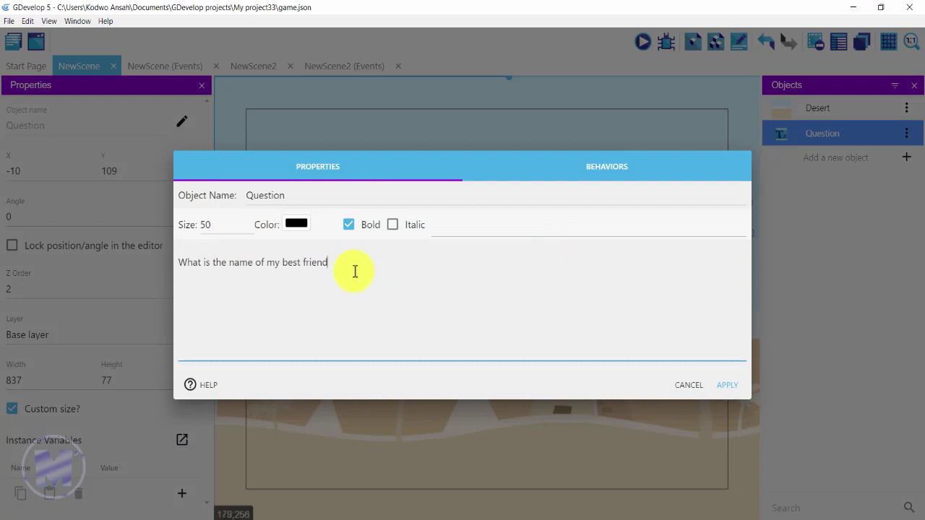
{"action": "left_click", "coordinate": [720, 385]}
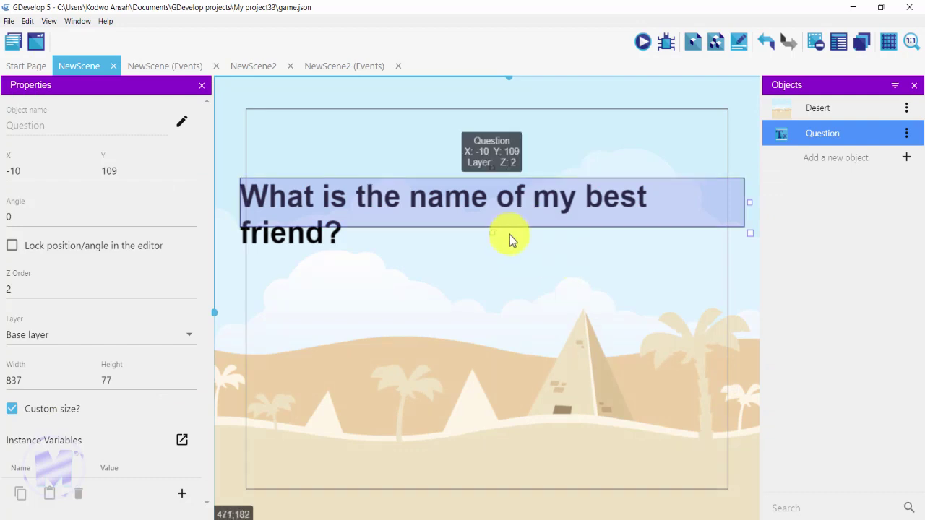
{"action": "left_click_drag", "start_coordinate": [475, 218], "coordinate": [482, 194]}
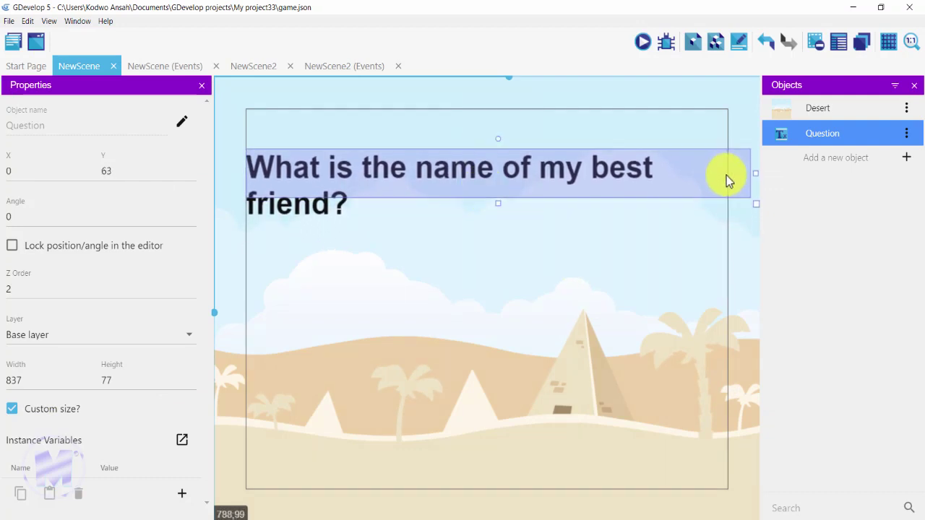
Step: Add a Text object named Answer1 whose text is "1." followed by a first name, and apply its properties
{"action": "left_click", "coordinate": [909, 159]}
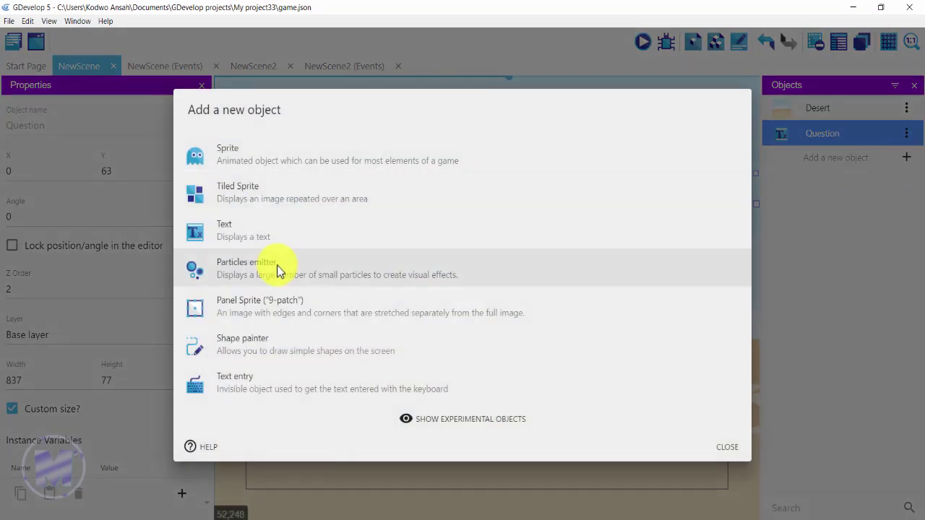
{"action": "left_click", "coordinate": [284, 237]}
{"action": "left_click_drag", "start_coordinate": [239, 265], "coordinate": [166, 267]}
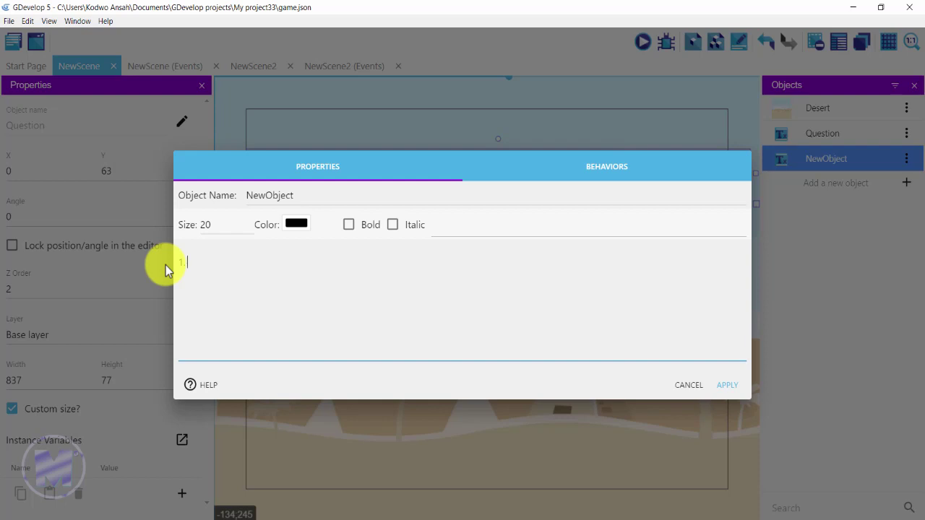
{"action": "type", "text": "Jane"}
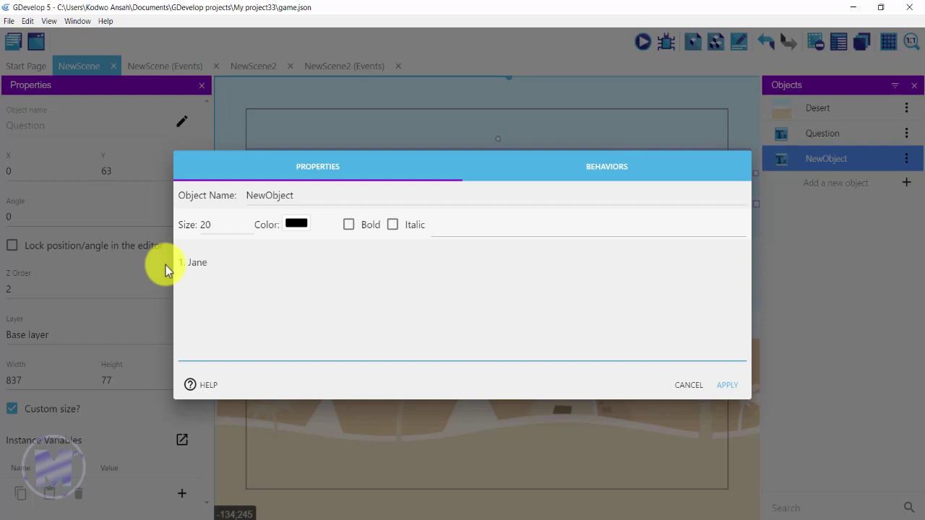
{"action": "left_click", "coordinate": [275, 192]}
{"action": "left_click_drag", "start_coordinate": [295, 192], "coordinate": [224, 196]}
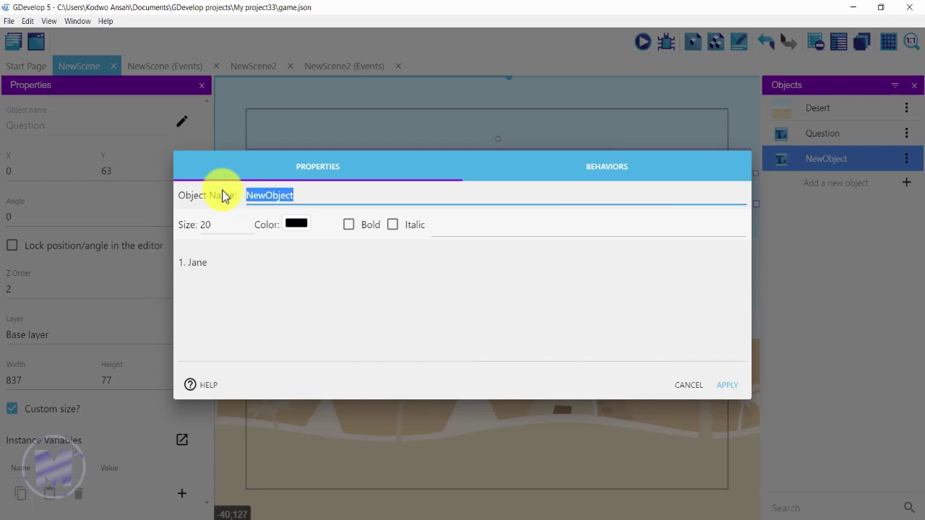
{"action": "type", "text": "Answer1"}
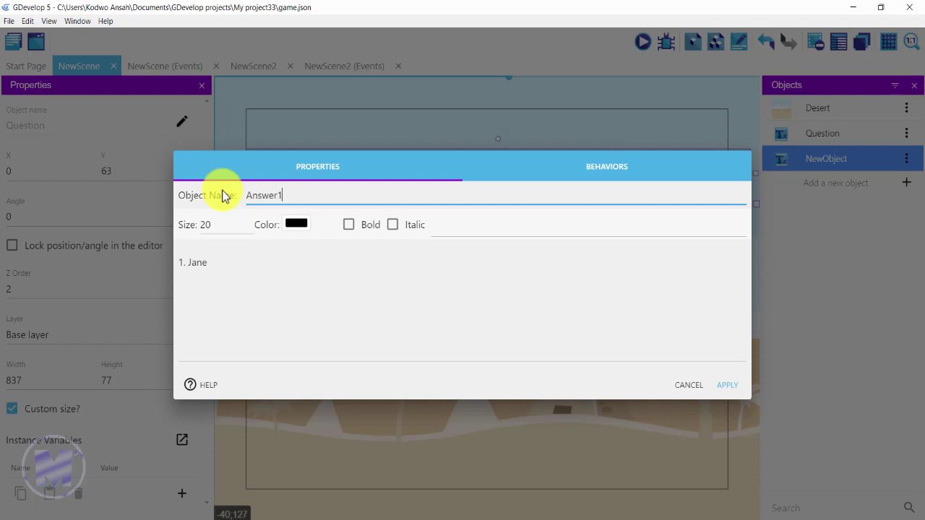
{"action": "left_click", "coordinate": [221, 267]}
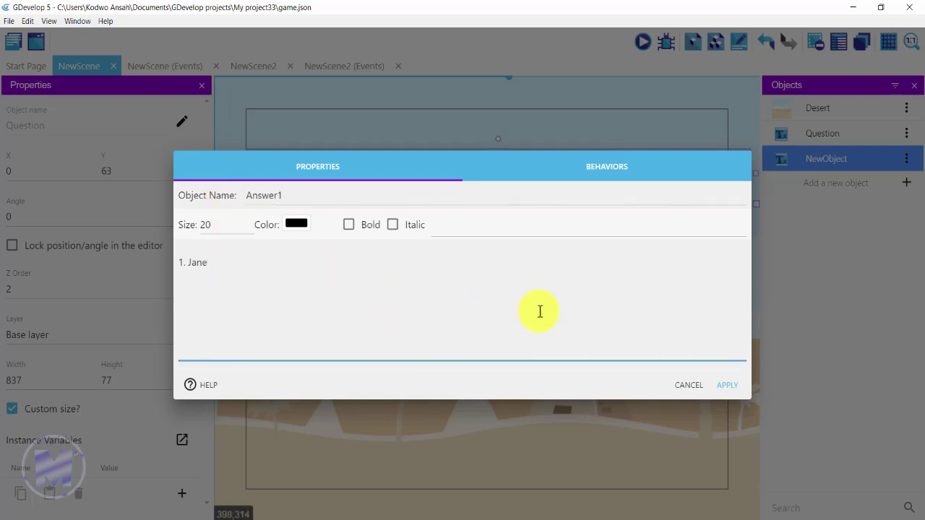
{"action": "left_click", "coordinate": [731, 387]}
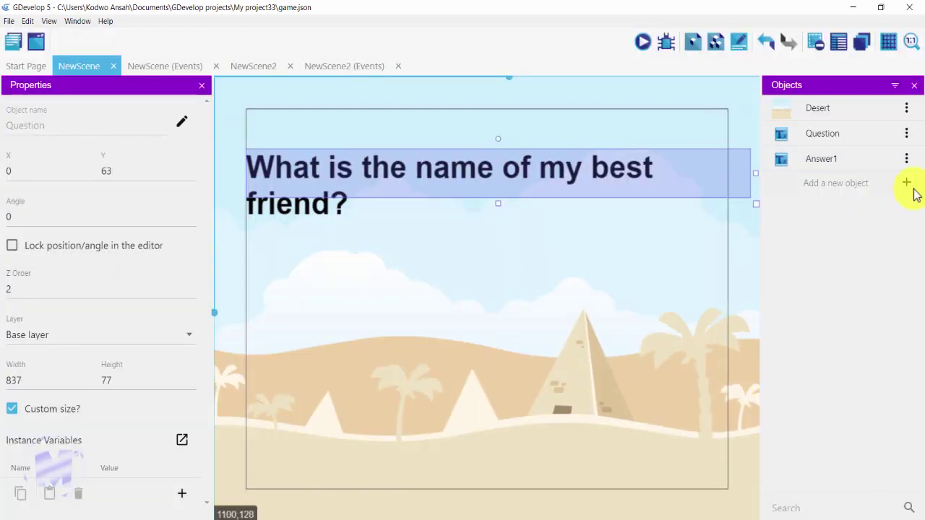
Step: Duplicate the Answer1 object and name the copy Answer2
{"action": "left_click", "coordinate": [906, 161]}
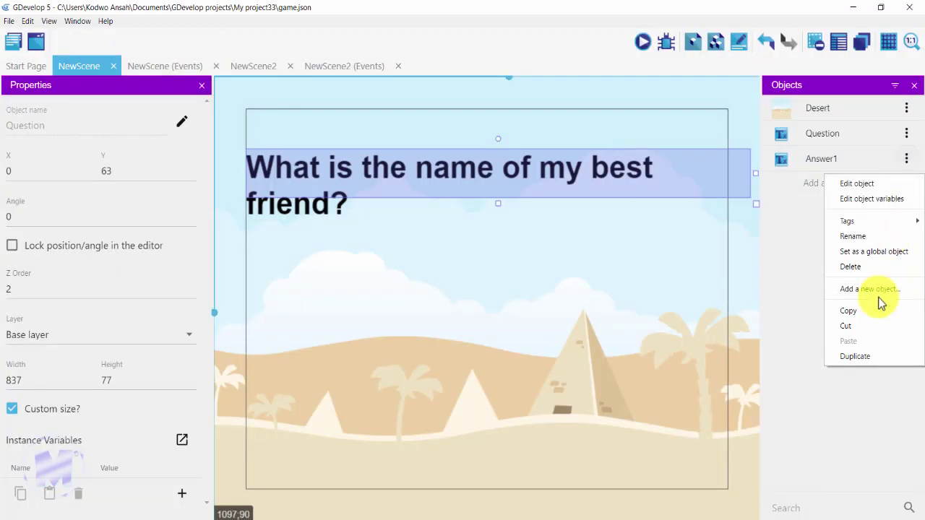
{"action": "left_click", "coordinate": [872, 353]}
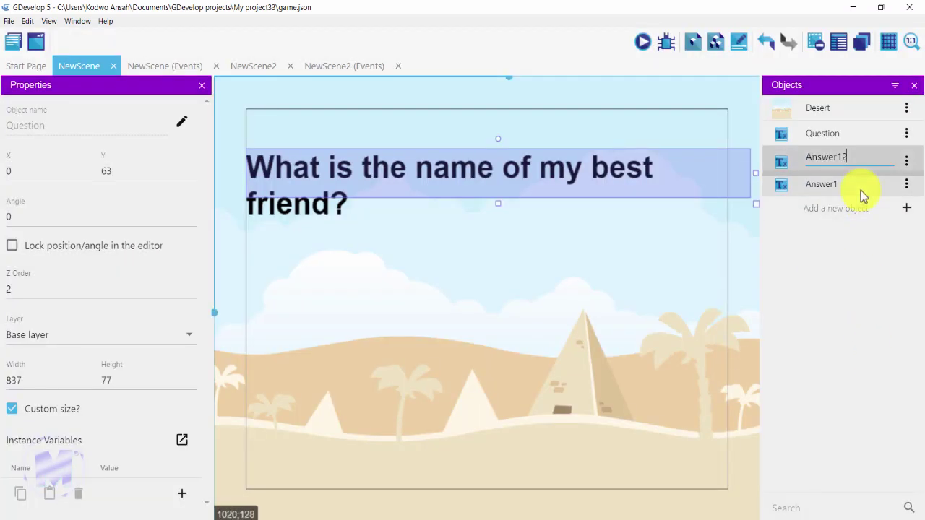
{"action": "key", "text": "Left"}
{"action": "key", "text": "BackSpace"}
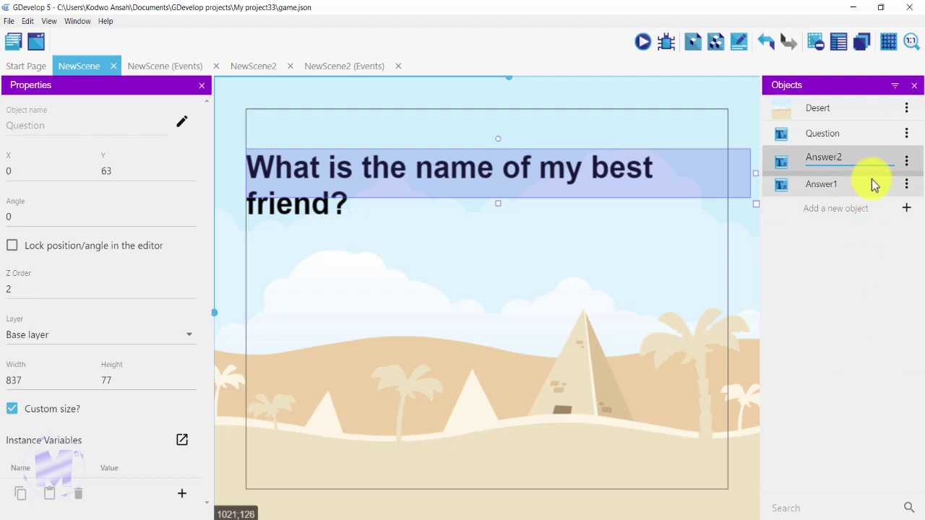
{"action": "key", "text": "Return"}
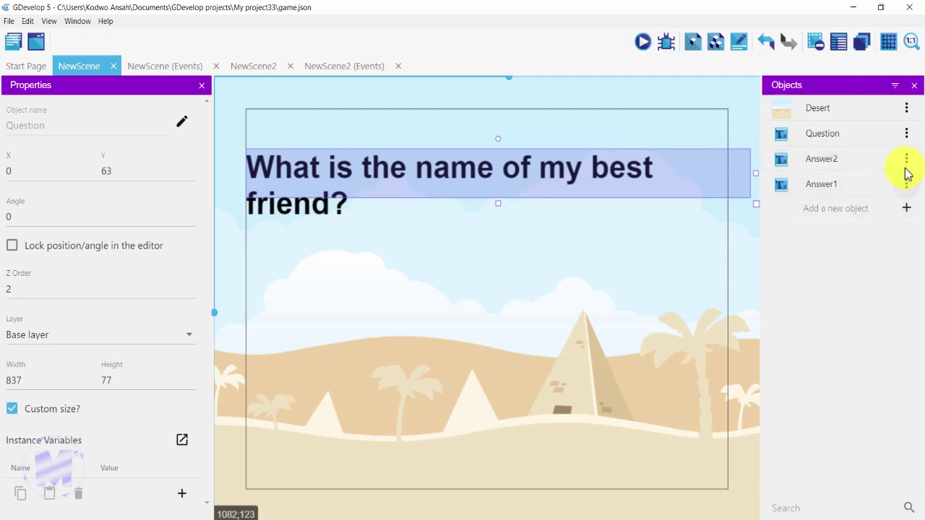
Step: Replace the text of Answer2 with "2." followed by a different first name and apply the change
{"action": "left_click", "coordinate": [906, 159]}
{"action": "left_click", "coordinate": [902, 185]}
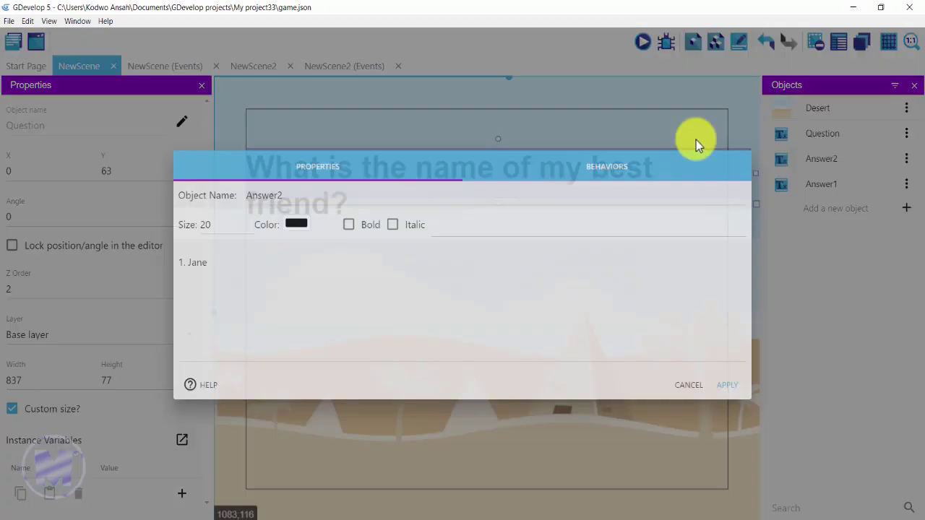
{"action": "left_click_drag", "start_coordinate": [209, 263], "coordinate": [177, 266]}
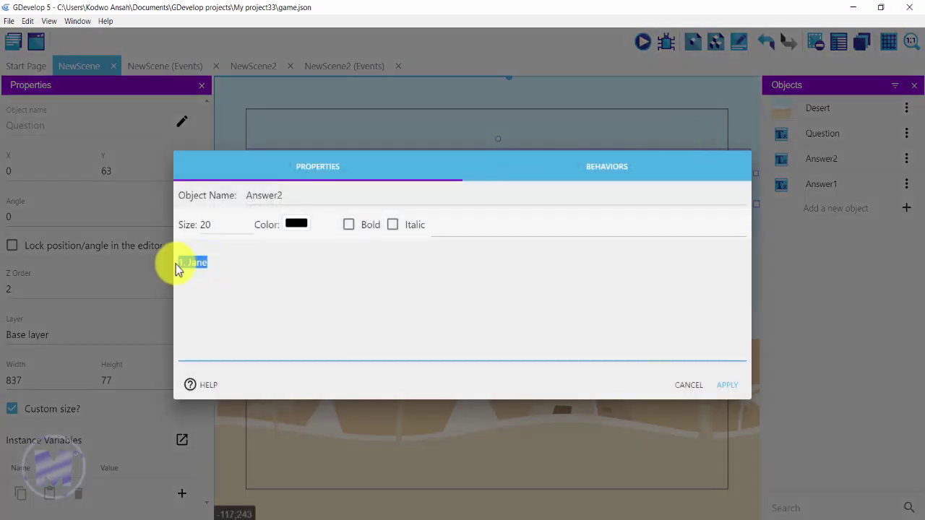
{"action": "key", "text": "BackSpace"}
{"action": "type", "text": "2. Hailey"}
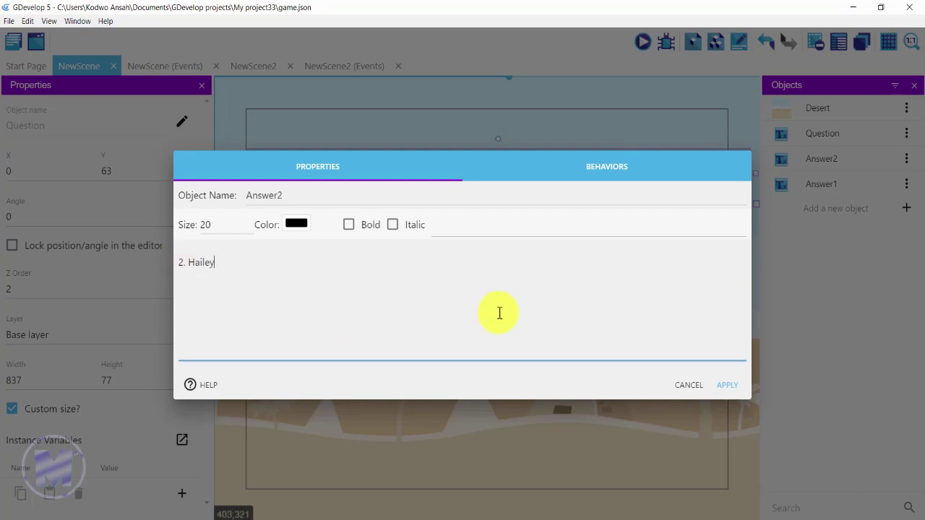
{"action": "left_click", "coordinate": [723, 385]}
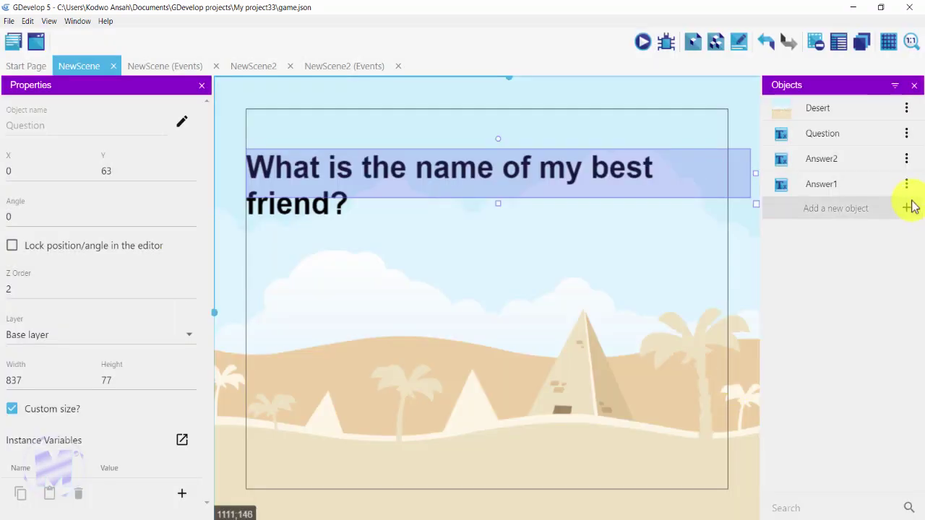
Step: Place Answer1 below the question at about X 352, Y 194 and set its text to size 30 and italic
{"action": "left_click_drag", "start_coordinate": [880, 183], "coordinate": [474, 246]}
{"action": "left_click", "coordinate": [366, 246]}
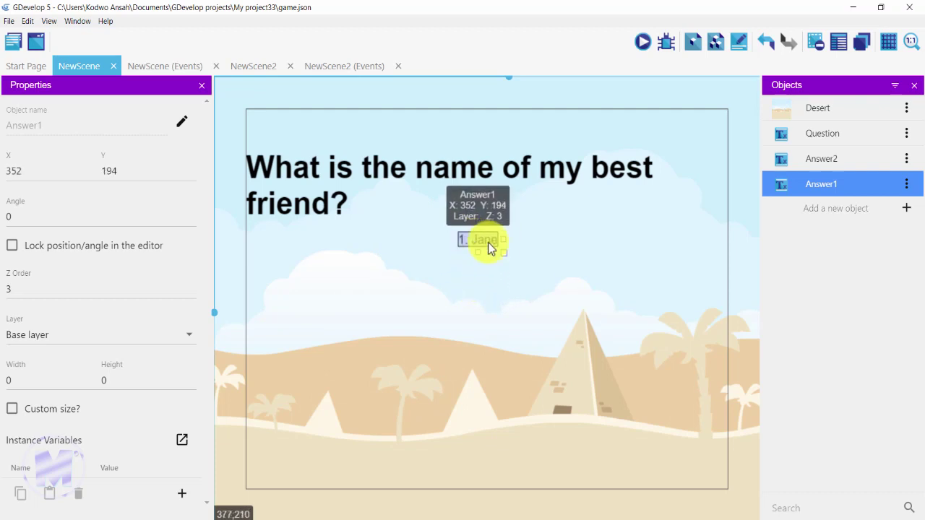
{"action": "left_click", "coordinate": [905, 185]}
{"action": "left_click", "coordinate": [902, 208]}
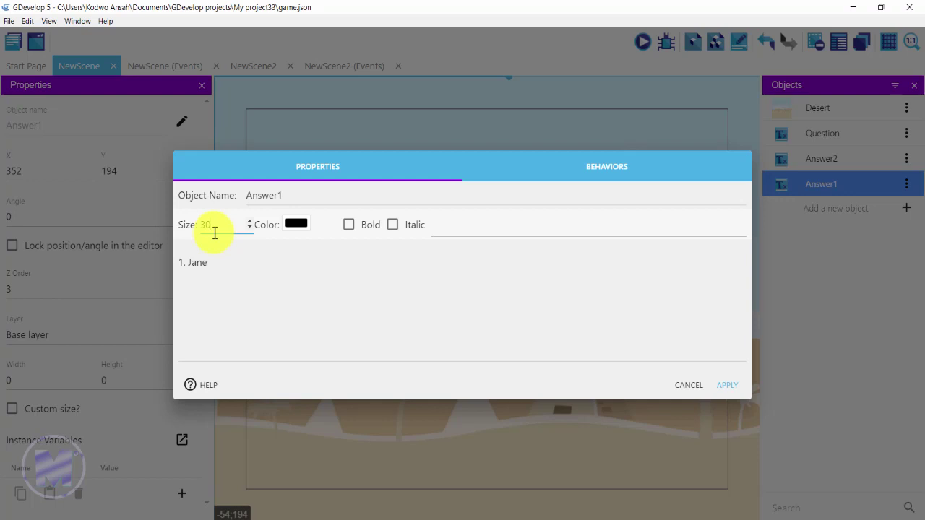
{"action": "left_click", "coordinate": [394, 226]}
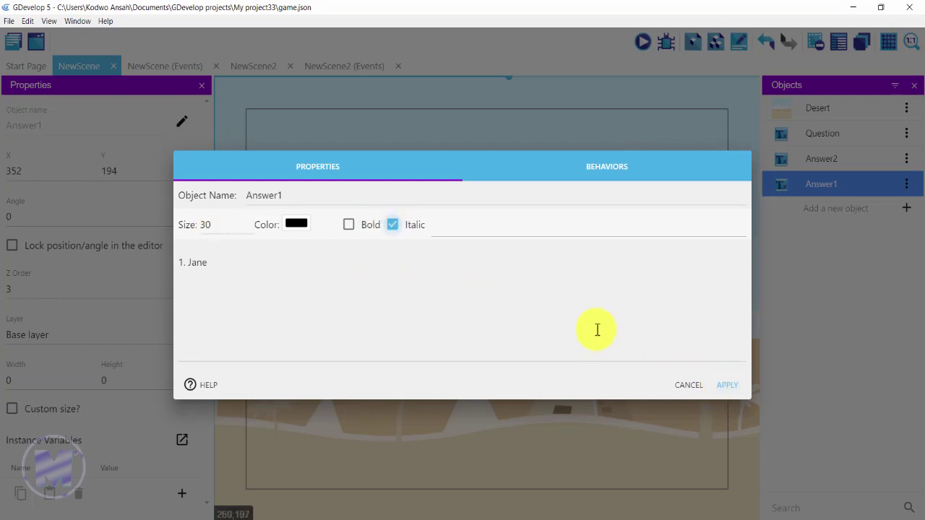
{"action": "left_click", "coordinate": [725, 385]}
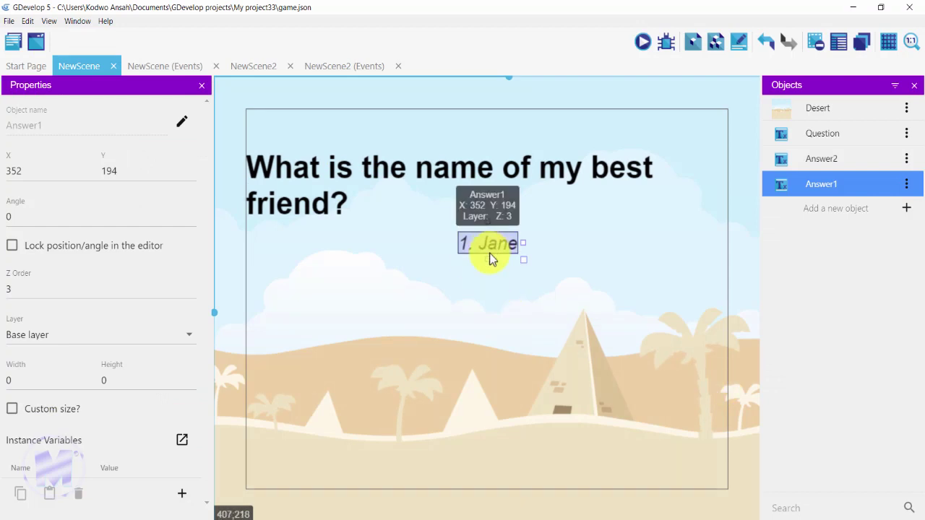
Step: Move Answer1 further toward the start of the question line, to about X 220, Y 201
{"action": "left_click_drag", "start_coordinate": [490, 259], "coordinate": [401, 258]}
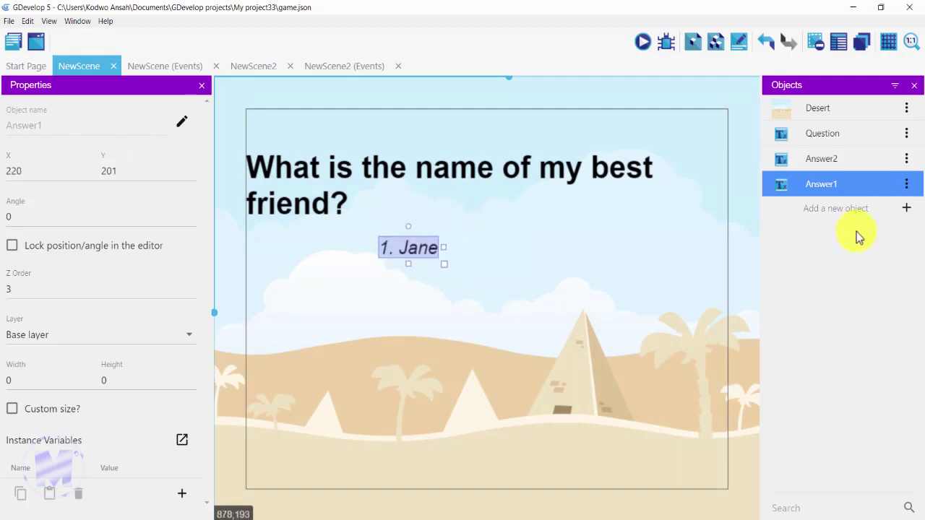
Step: Set the text of Answer2 to size 30 and italic, and place it below Answer1 at about X 220, Y 284
{"action": "left_click", "coordinate": [907, 160]}
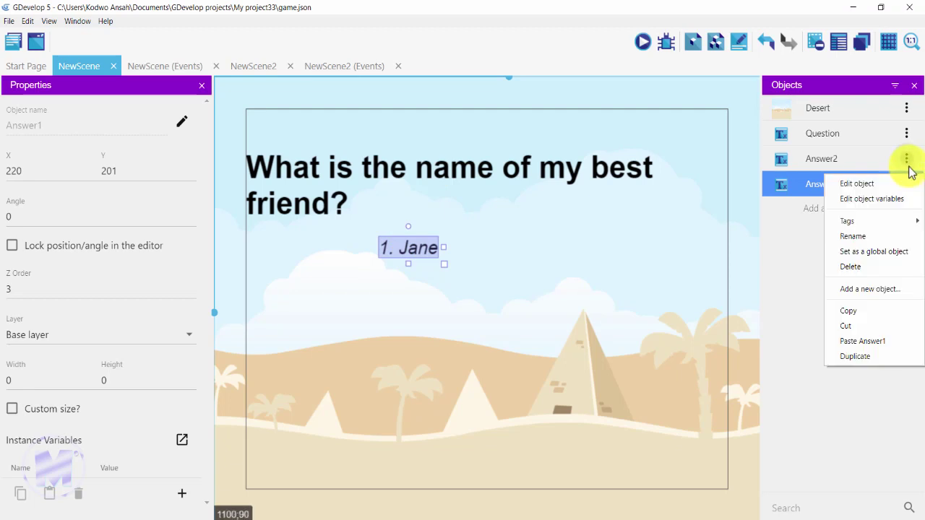
{"action": "left_click", "coordinate": [906, 185]}
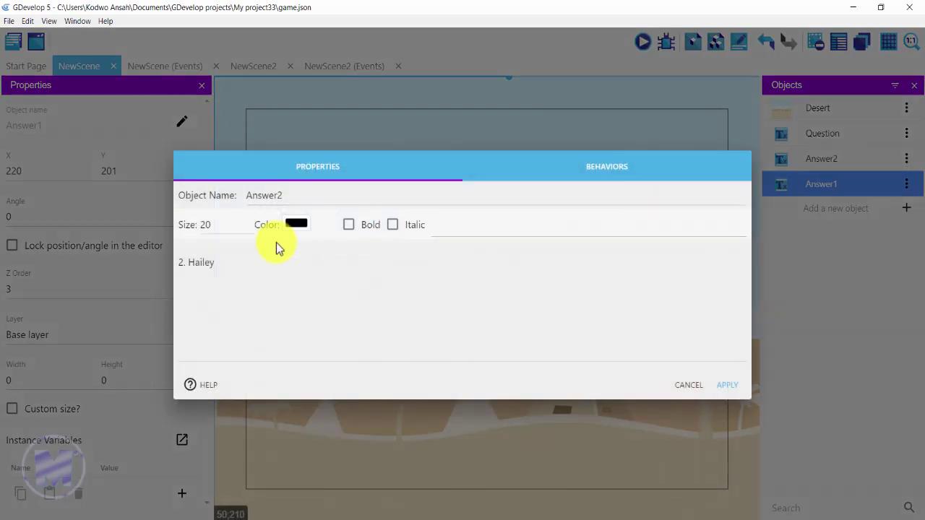
{"action": "left_click_drag", "start_coordinate": [217, 225], "coordinate": [182, 230]}
{"action": "type", "text": "30"}
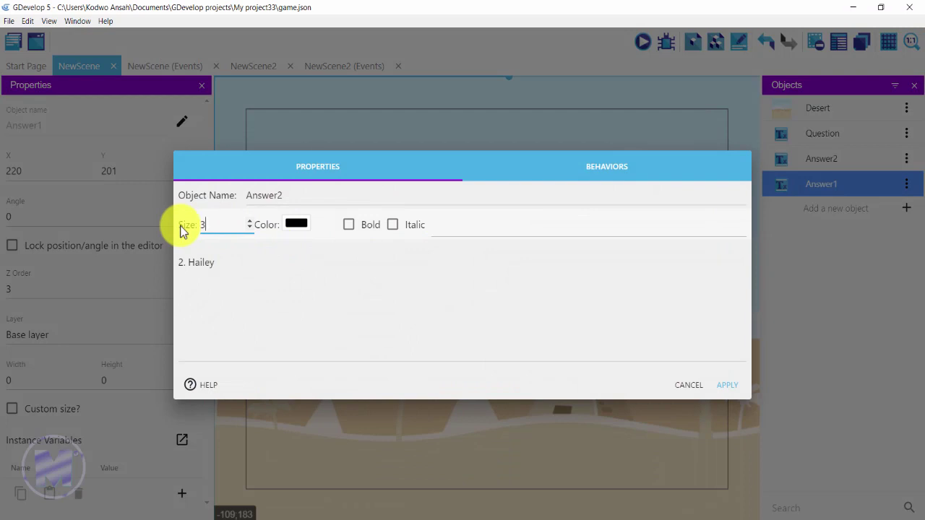
{"action": "left_click", "coordinate": [393, 227]}
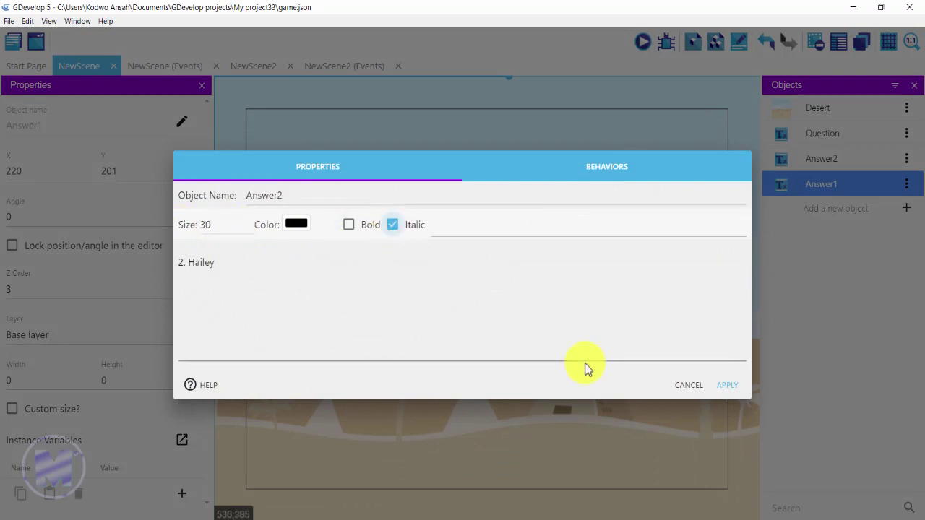
{"action": "left_click", "coordinate": [727, 386]}
{"action": "left_click_drag", "start_coordinate": [832, 162], "coordinate": [402, 307]}
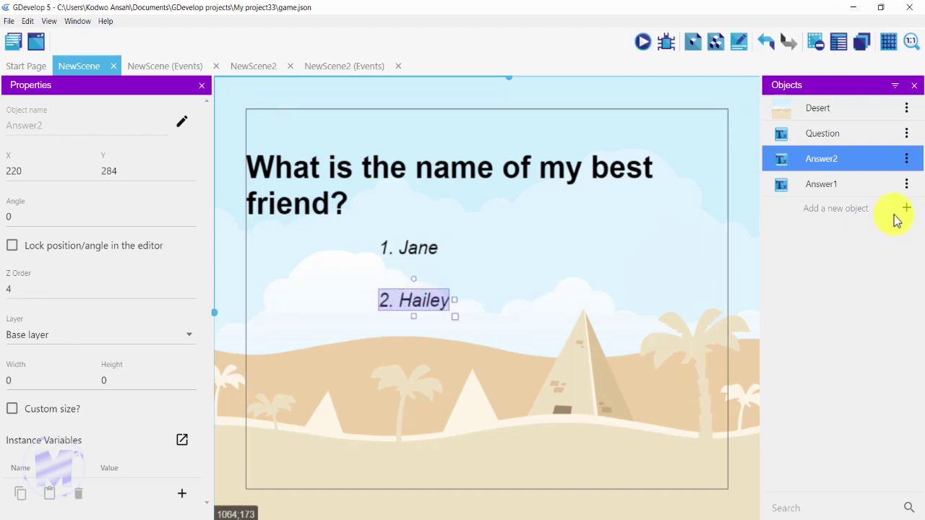
Step: Duplicate the Answer2 object and name the copy Answer3
{"action": "left_click", "coordinate": [906, 158]}
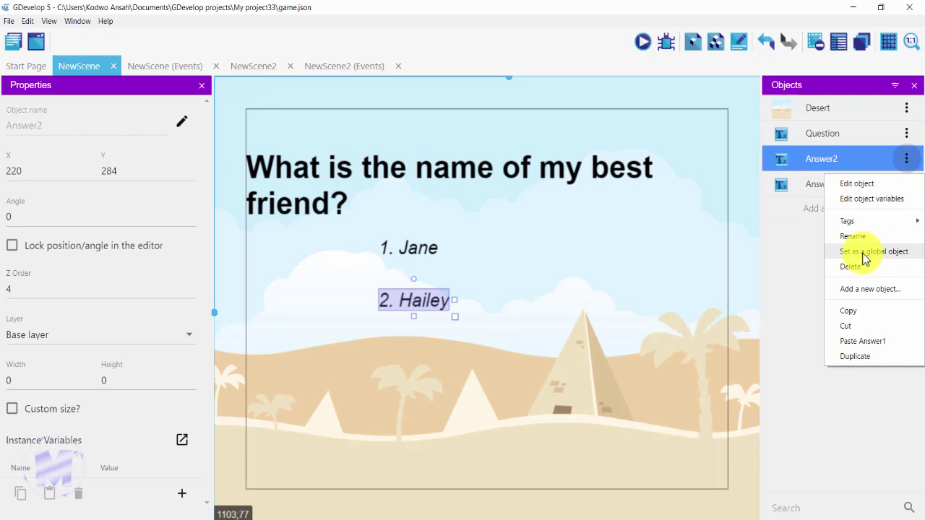
{"action": "left_click", "coordinate": [855, 355]}
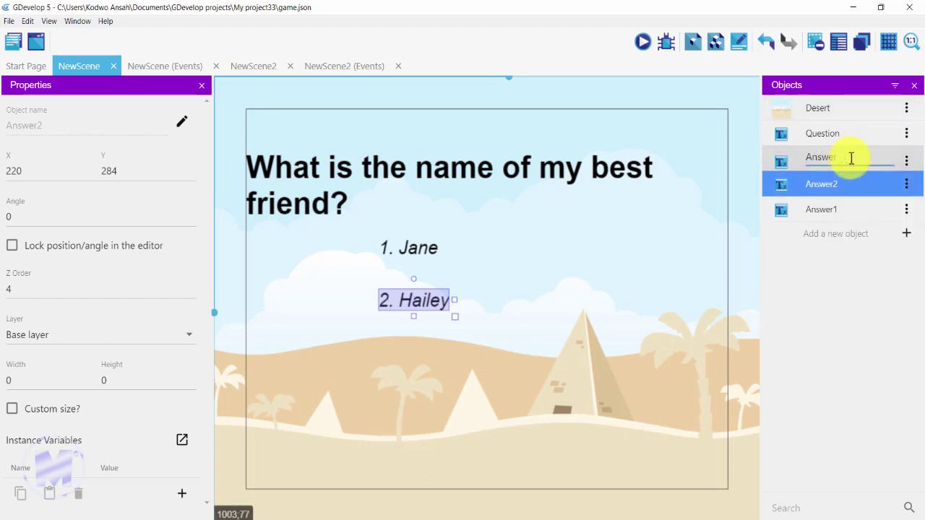
{"action": "left_click", "coordinate": [888, 304]}
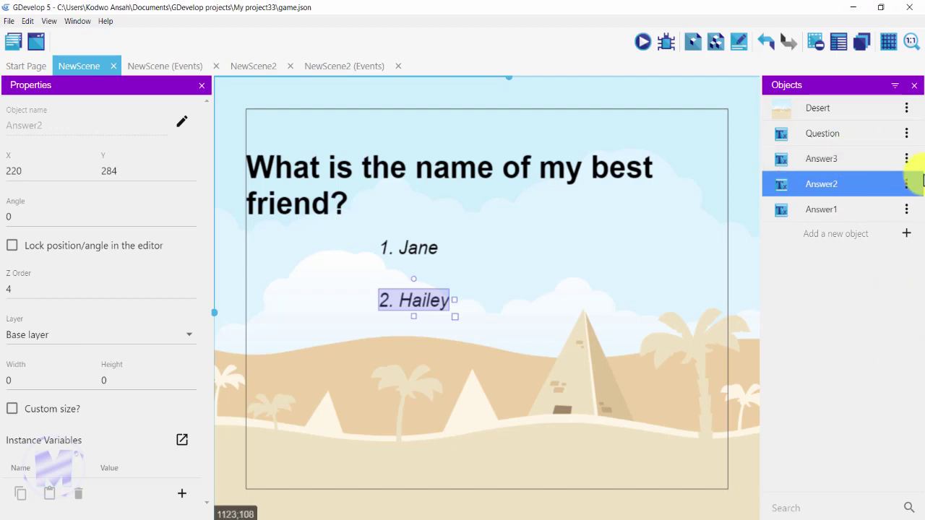
Step: Replace the text of Answer3 with "3." followed by another first name, and place it below Answer2 at about X 217, Y 364
{"action": "left_click", "coordinate": [906, 160]}
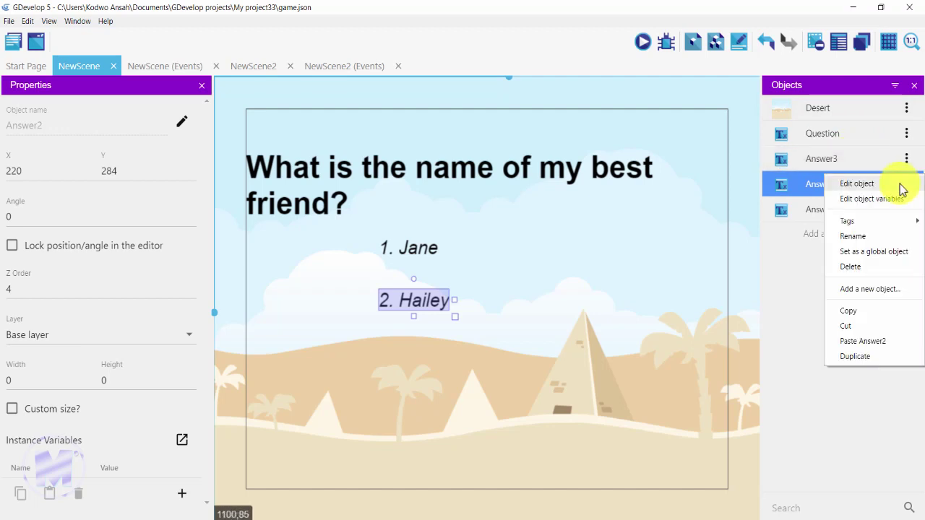
{"action": "left_click", "coordinate": [897, 182]}
{"action": "left_click", "coordinate": [210, 267]}
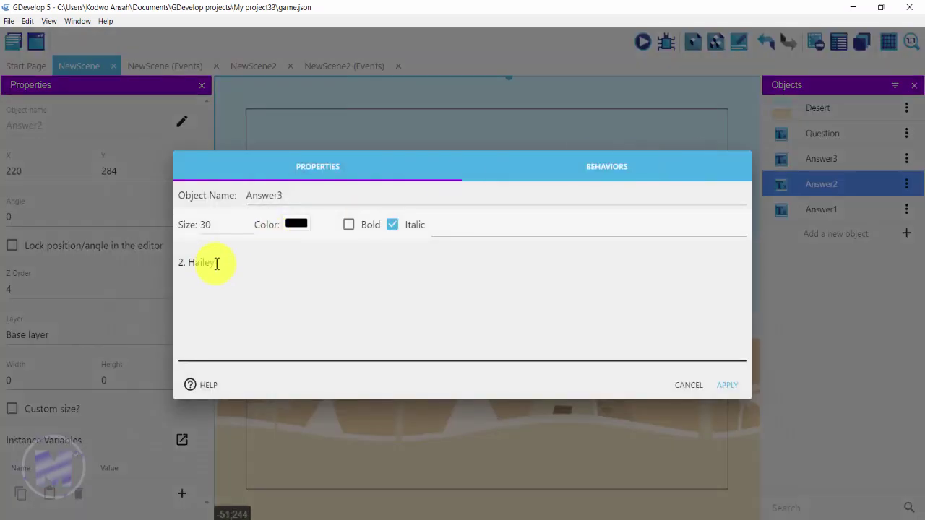
{"action": "left_click_drag", "start_coordinate": [216, 263], "coordinate": [161, 262]}
{"action": "type", "text": "3"}
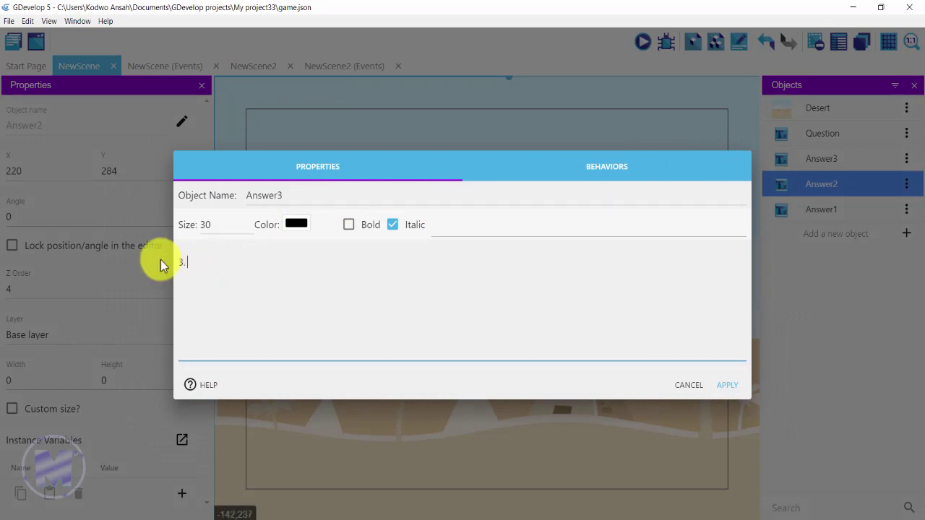
{"action": "type", "text": ". Happy"}
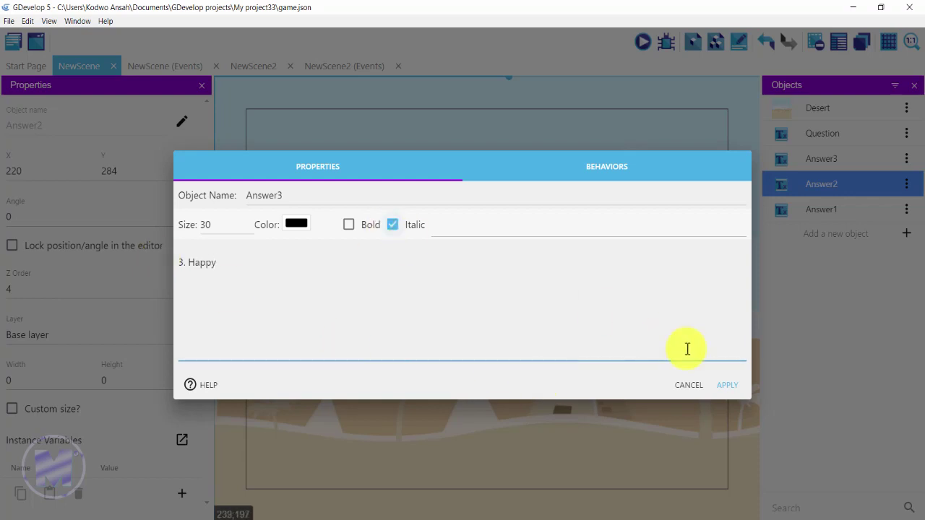
{"action": "left_click", "coordinate": [717, 388]}
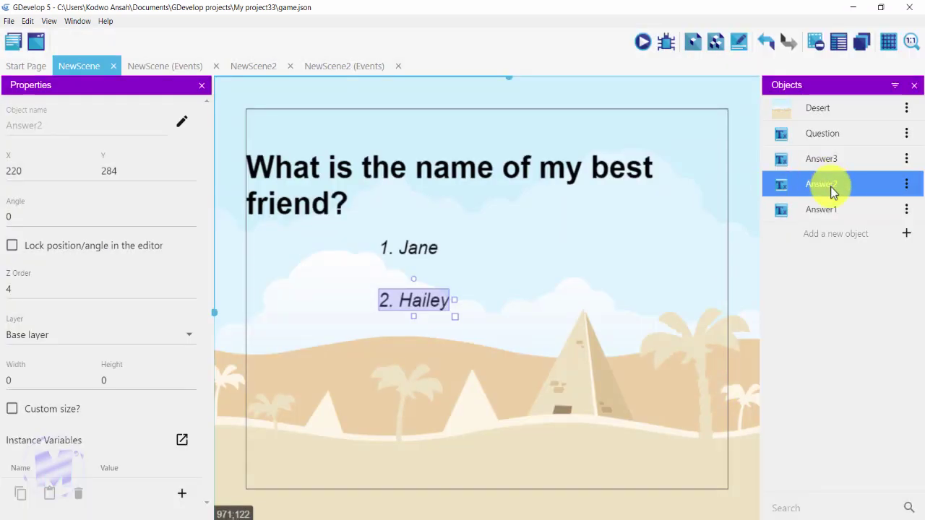
{"action": "left_click_drag", "start_coordinate": [838, 157], "coordinate": [405, 363]}
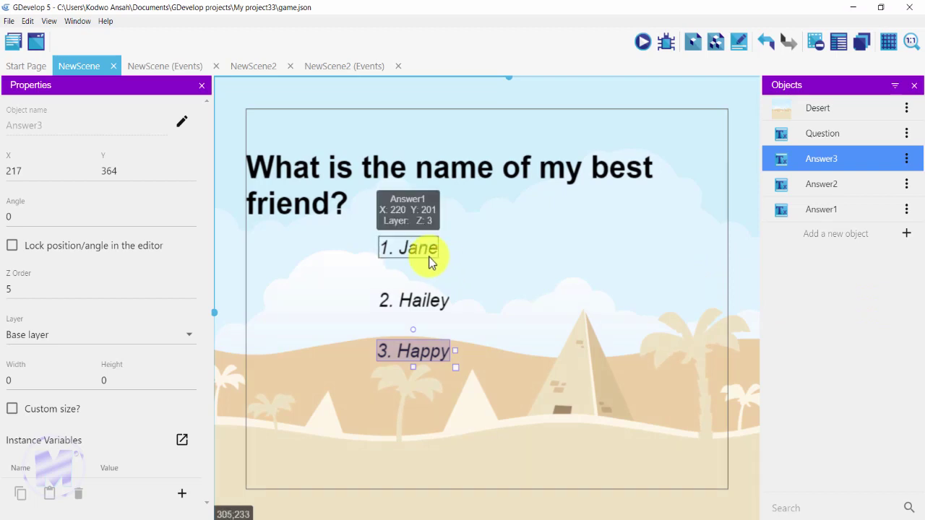
{"action": "left_click", "coordinate": [413, 301]}
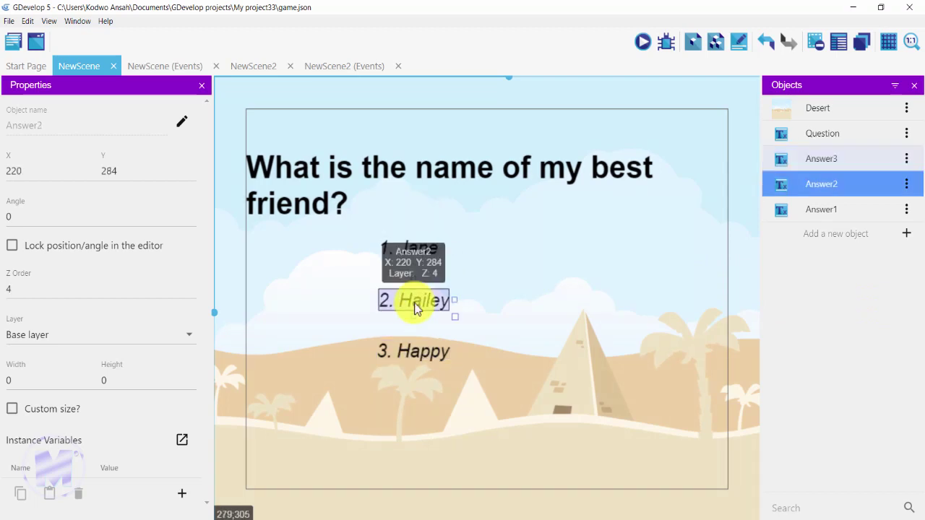
{"action": "left_click", "coordinate": [412, 264]}
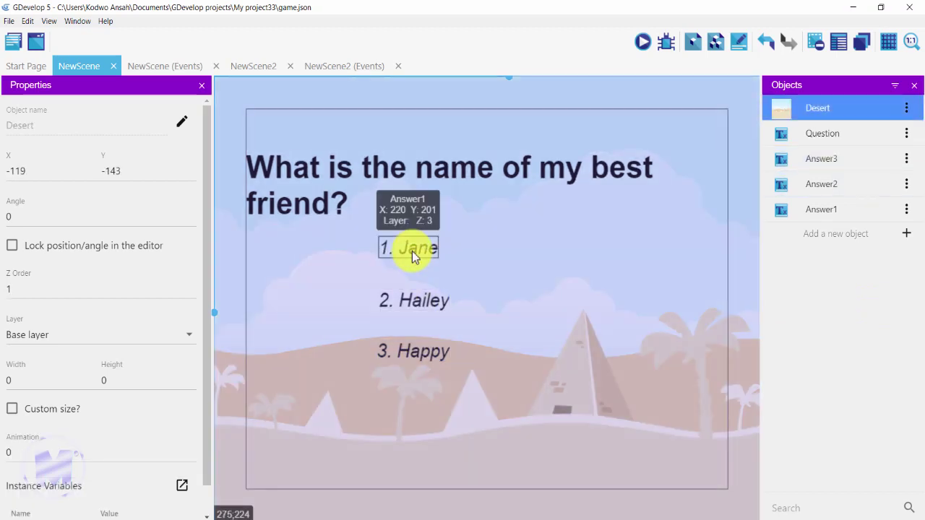
{"action": "left_click", "coordinate": [413, 258]}
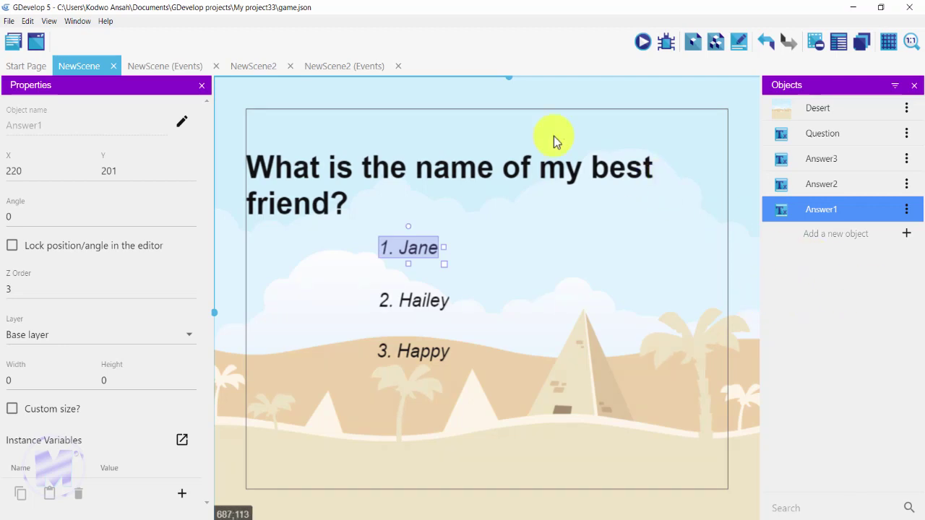
{"action": "scroll", "coordinate": [521, 85], "scroll_direction": "right", "scroll_amount": 1}
{"action": "scroll", "coordinate": [500, 88], "scroll_direction": "left", "scroll_amount": 3}
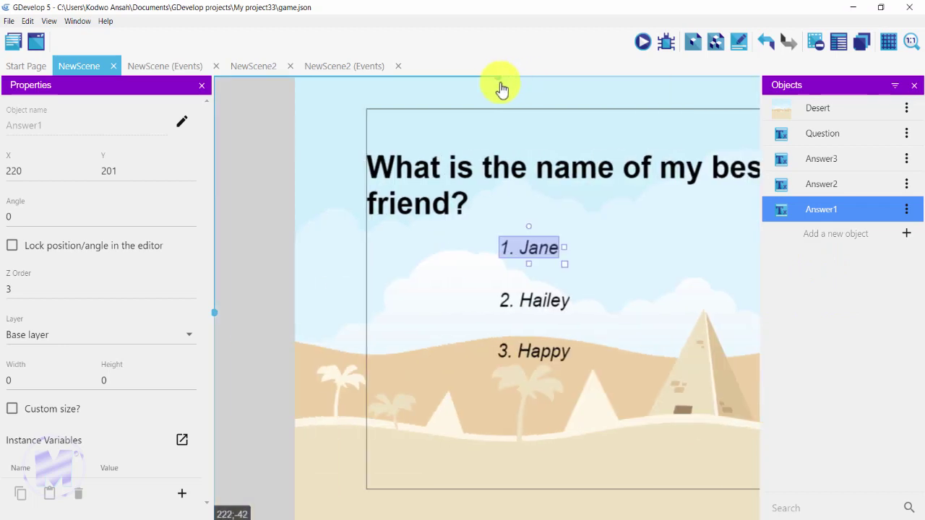
{"action": "scroll", "coordinate": [510, 88], "scroll_direction": "right", "scroll_amount": 2}
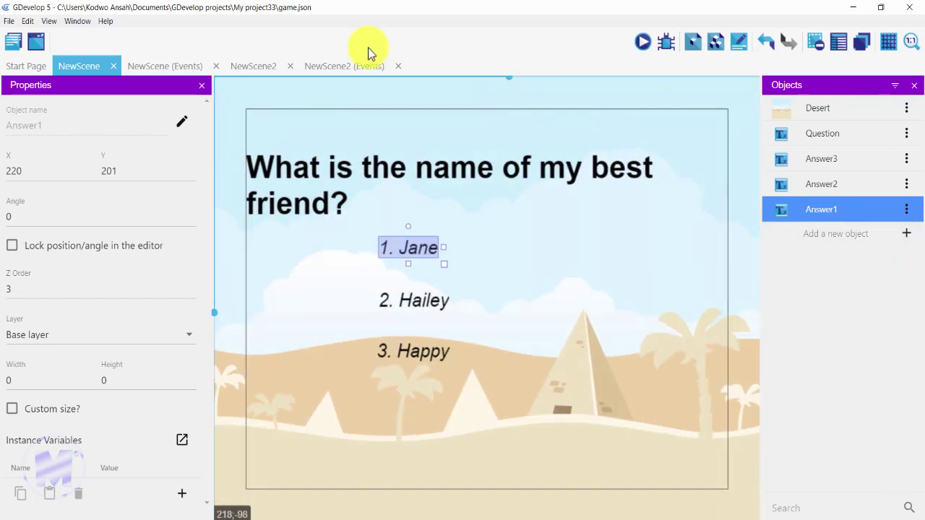
Step: Add an event to NewScene's events with the condition that the left (primary) mouse button is pressed or a touch is held
{"action": "left_click", "coordinate": [166, 66]}
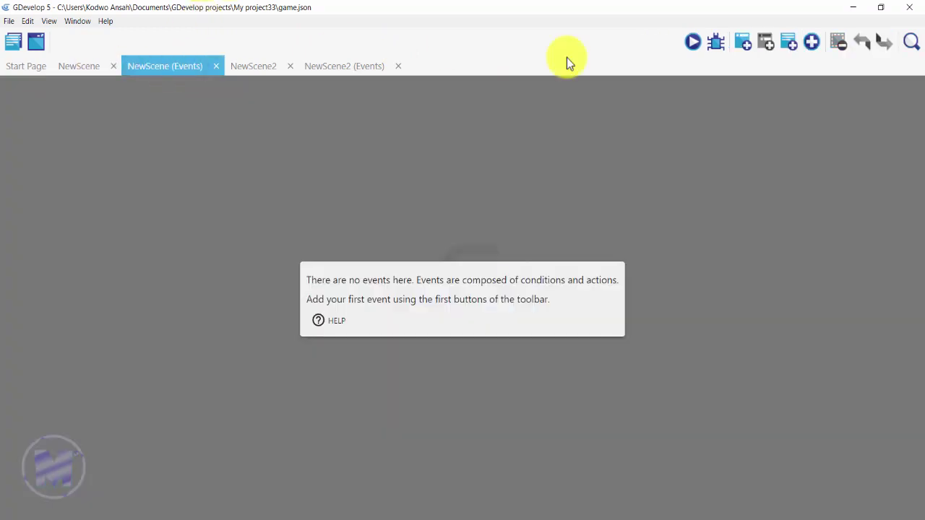
{"action": "left_click", "coordinate": [744, 44]}
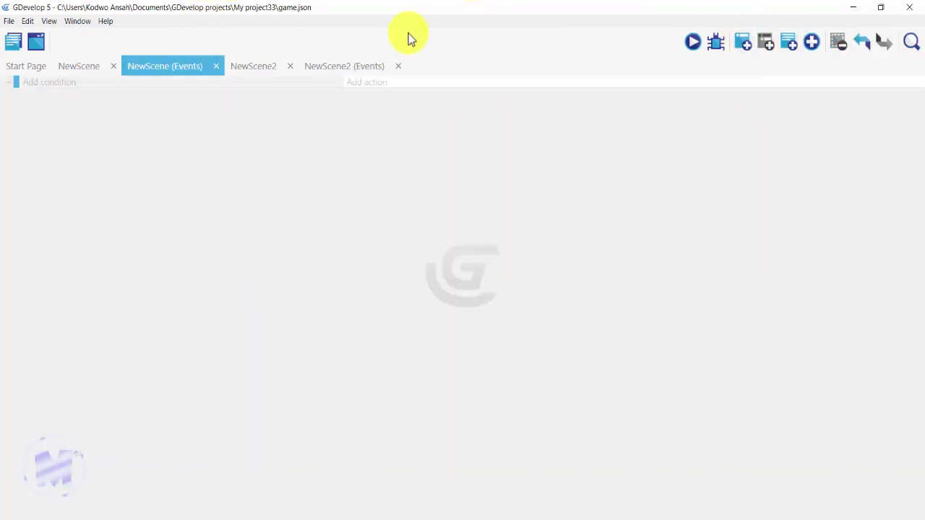
{"action": "left_click", "coordinate": [73, 85]}
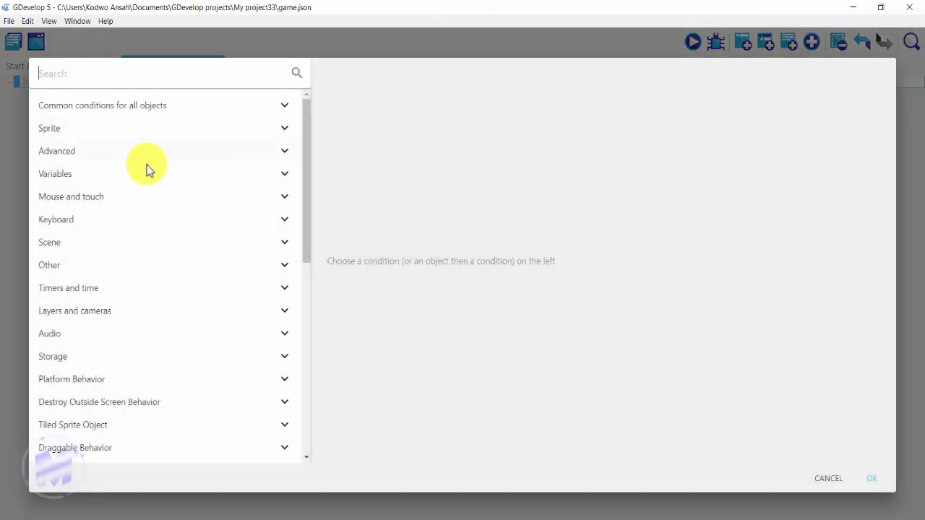
{"action": "left_click", "coordinate": [238, 196]}
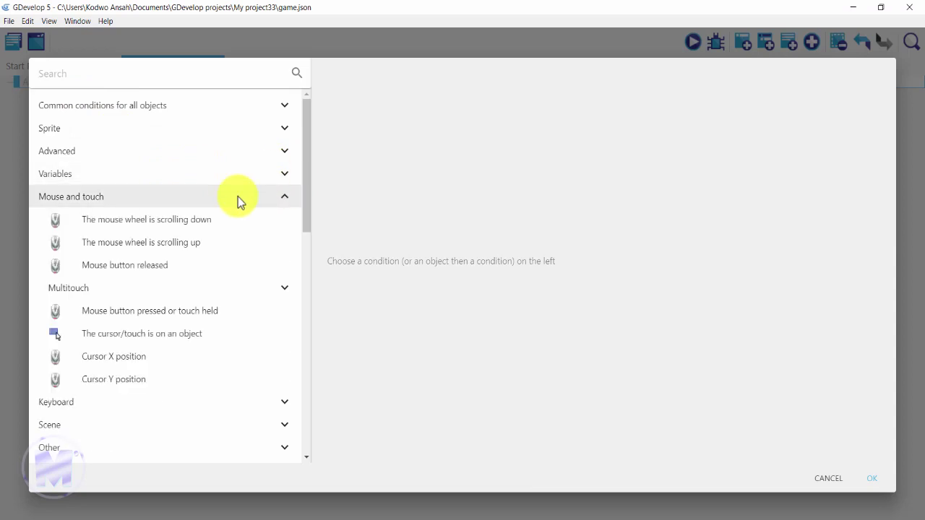
{"action": "left_click", "coordinate": [194, 313]}
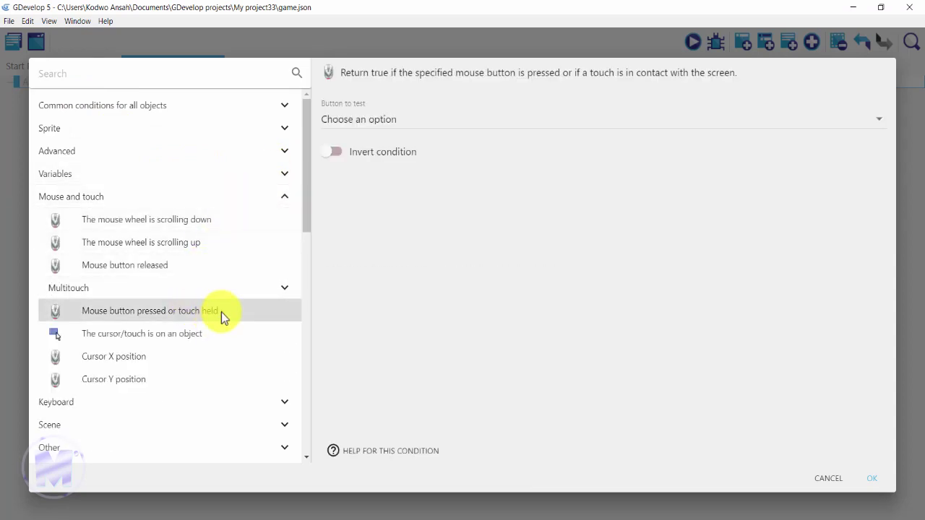
{"action": "left_click", "coordinate": [696, 125]}
{"action": "left_click", "coordinate": [515, 151]}
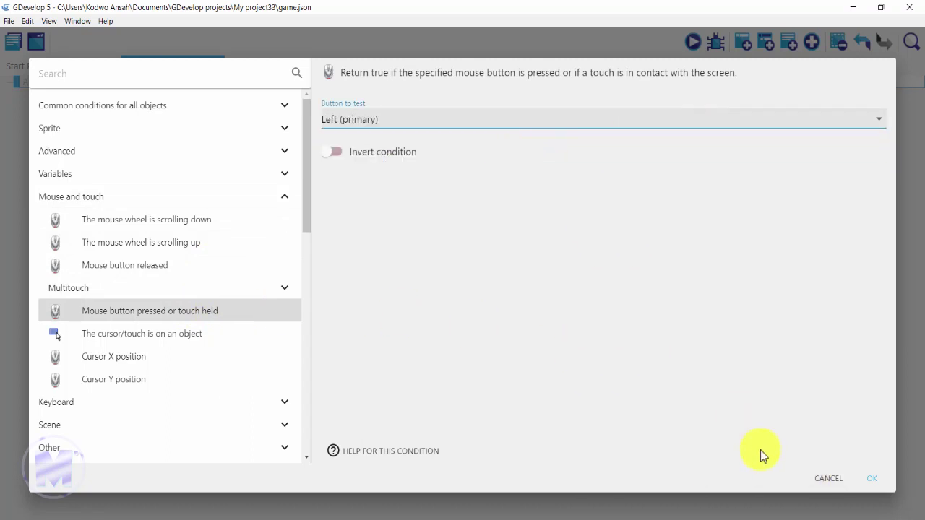
{"action": "left_click", "coordinate": [864, 479]}
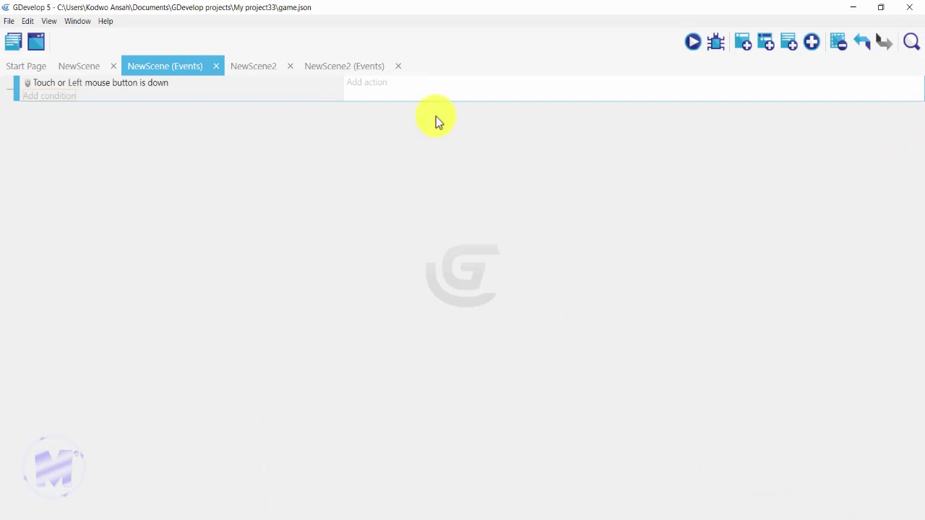
Step: Add a sub-event to the mouse button event with the condition that the cursor/touch is on Answer1
{"action": "left_click", "coordinate": [767, 40]}
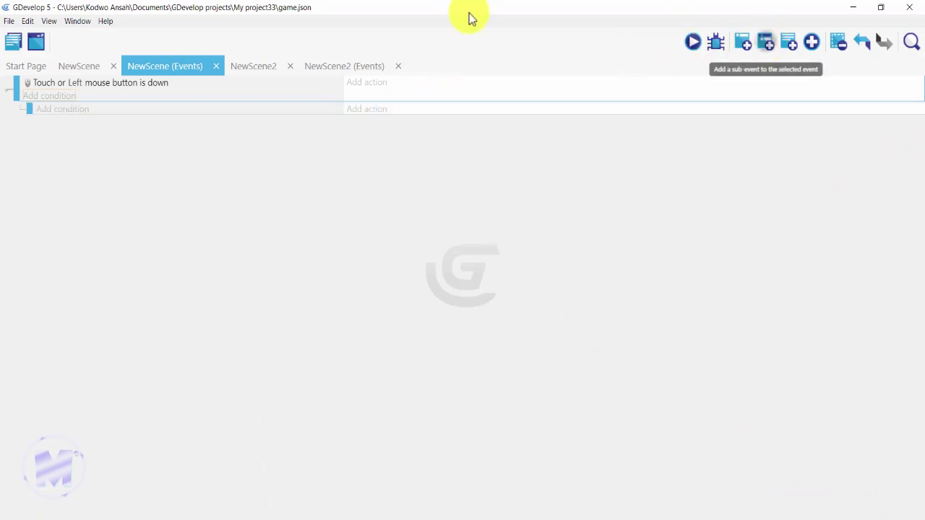
{"action": "left_click", "coordinate": [87, 113]}
{"action": "left_click", "coordinate": [114, 199]}
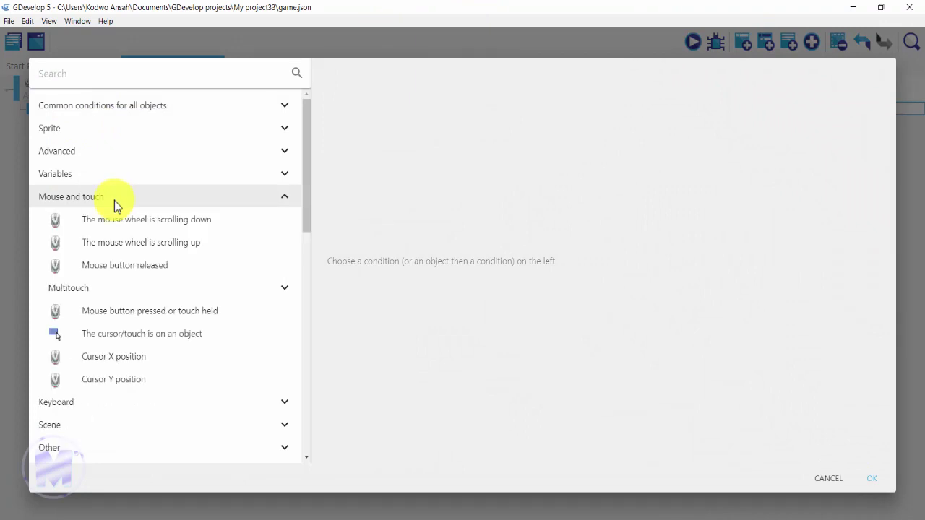
{"action": "left_click", "coordinate": [143, 335]}
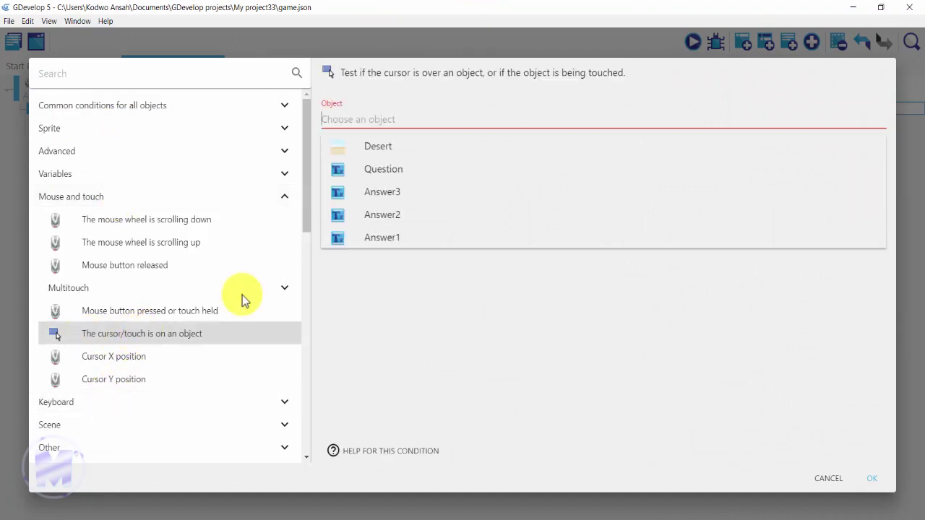
{"action": "left_click", "coordinate": [399, 236]}
{"action": "left_click", "coordinate": [877, 482]}
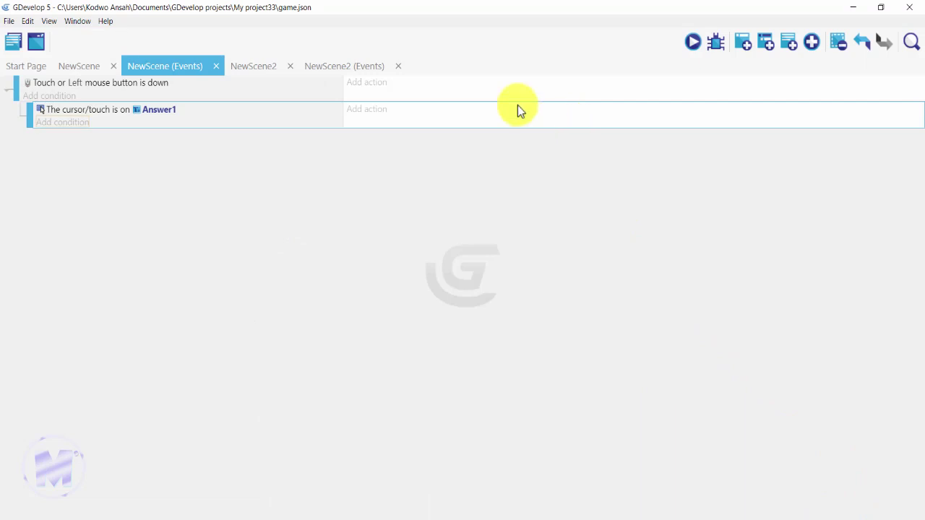
Step: Copy the mouse button event with its Answer1 sub-event and paste it twice into NewScene's events
{"action": "left_click", "coordinate": [486, 87]}
{"action": "right_click", "coordinate": [485, 85]}
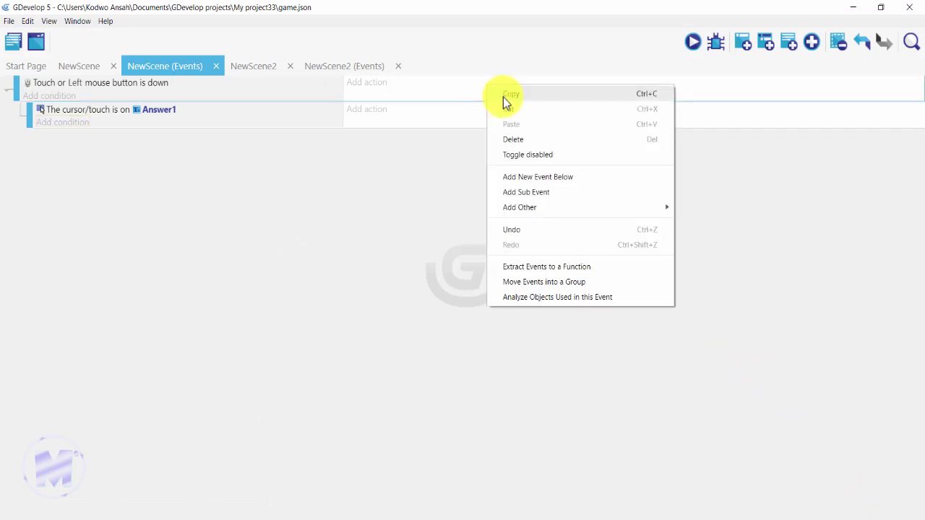
{"action": "left_click", "coordinate": [503, 97]}
{"action": "right_click", "coordinate": [307, 92]}
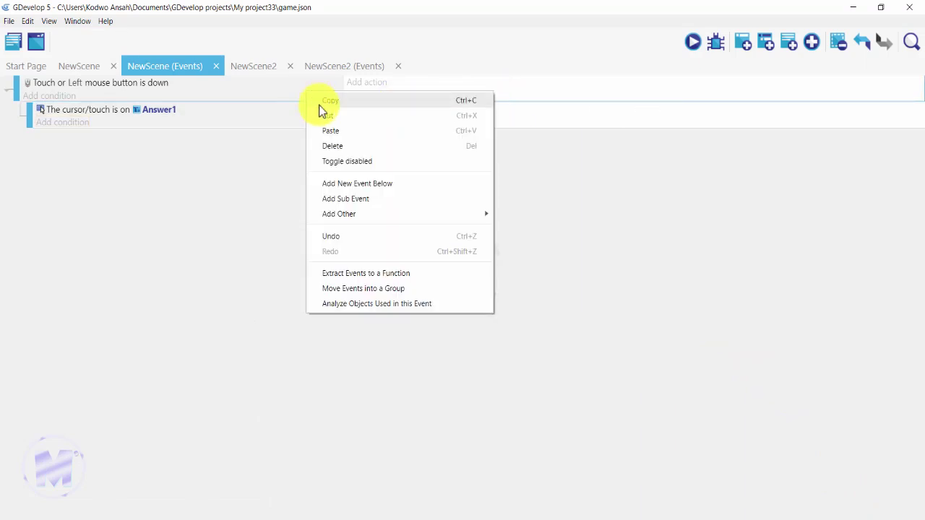
{"action": "left_click", "coordinate": [328, 132]}
{"action": "right_click", "coordinate": [308, 97]}
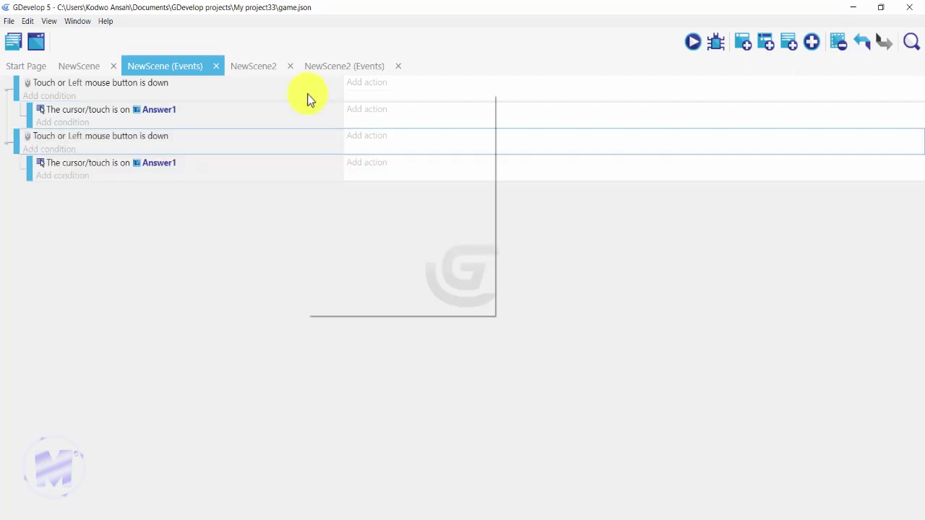
{"action": "left_click", "coordinate": [330, 106]}
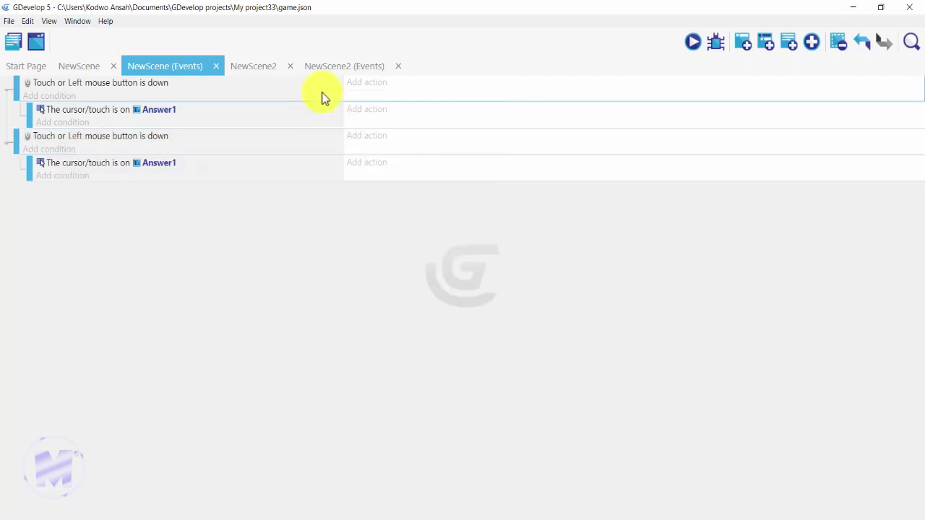
{"action": "right_click", "coordinate": [323, 94]}
{"action": "left_click", "coordinate": [345, 132]}
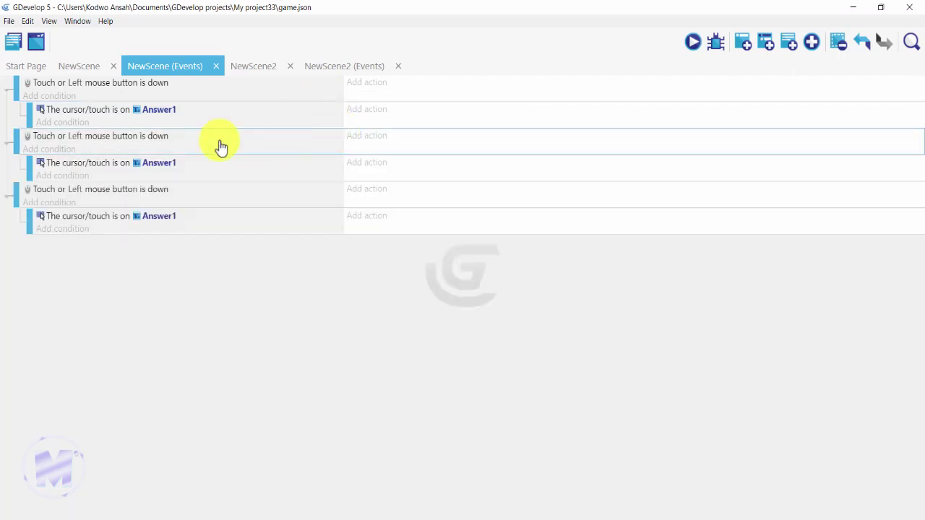
Step: Change the cursor/touch condition under the second mouse button event to check Answer2
{"action": "double_click", "coordinate": [185, 164]}
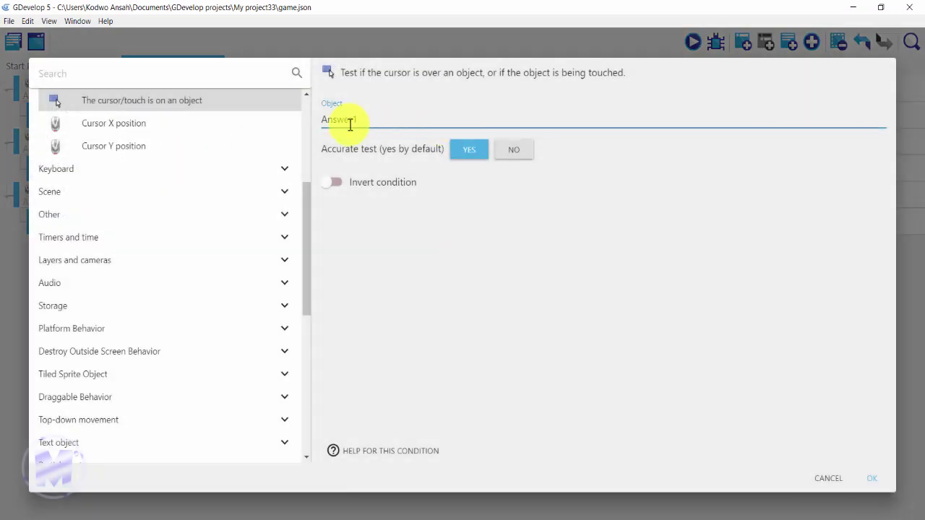
{"action": "key", "text": "BackSpace"}
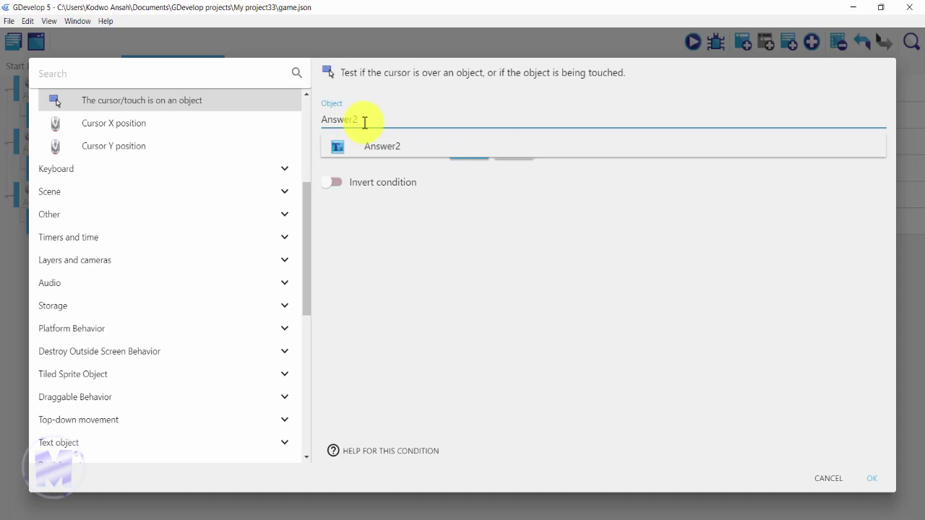
{"action": "left_click", "coordinate": [371, 146]}
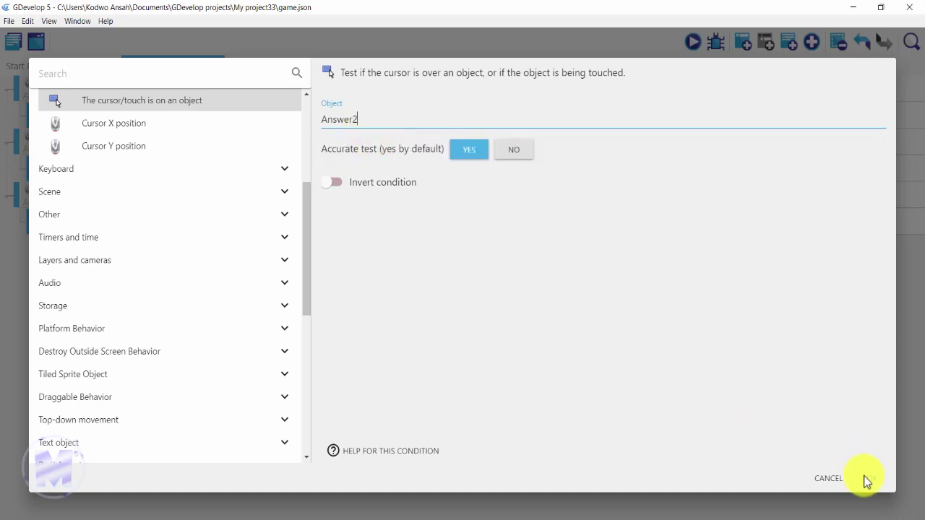
{"action": "left_click", "coordinate": [865, 477]}
Step: Change the cursor/touch condition under the third mouse button event to check Answer3
{"action": "left_click", "coordinate": [237, 218]}
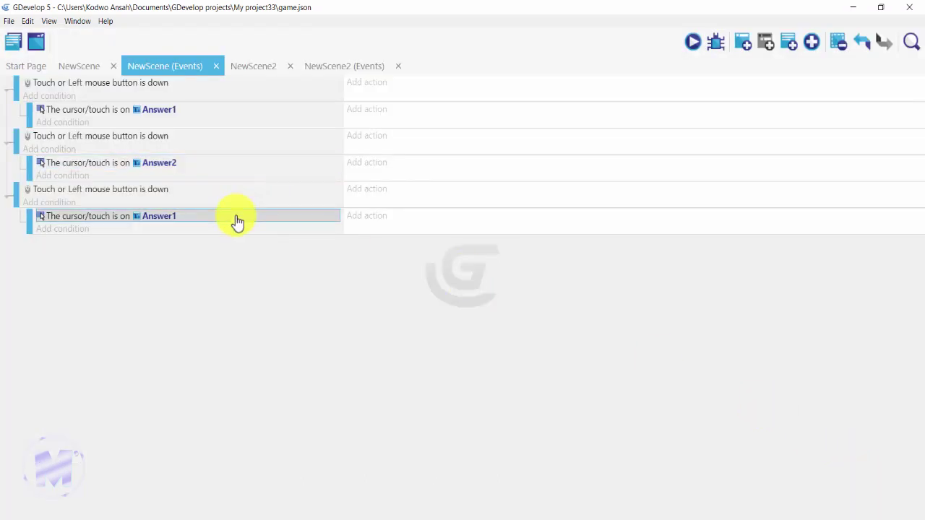
{"action": "double_click", "coordinate": [237, 218]}
{"action": "left_click", "coordinate": [350, 111]}
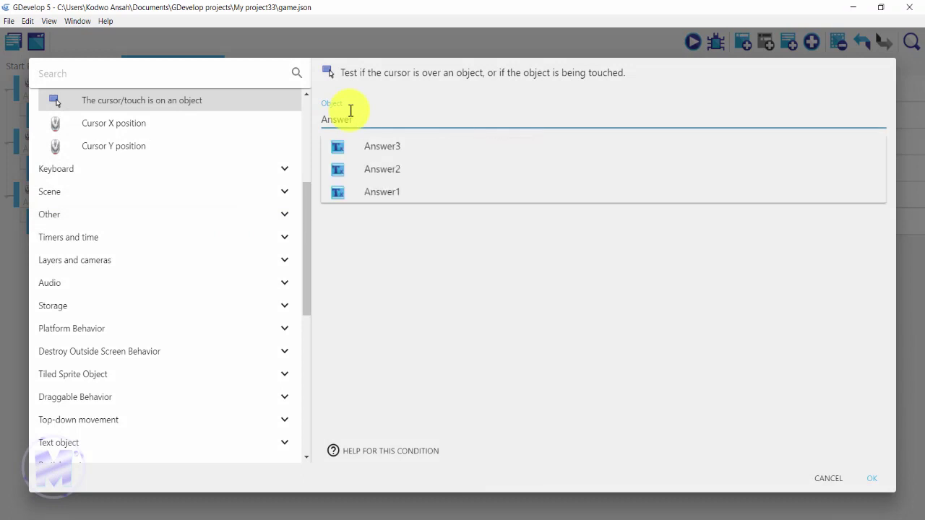
{"action": "type", "text": "3"}
{"action": "left_click", "coordinate": [368, 149]}
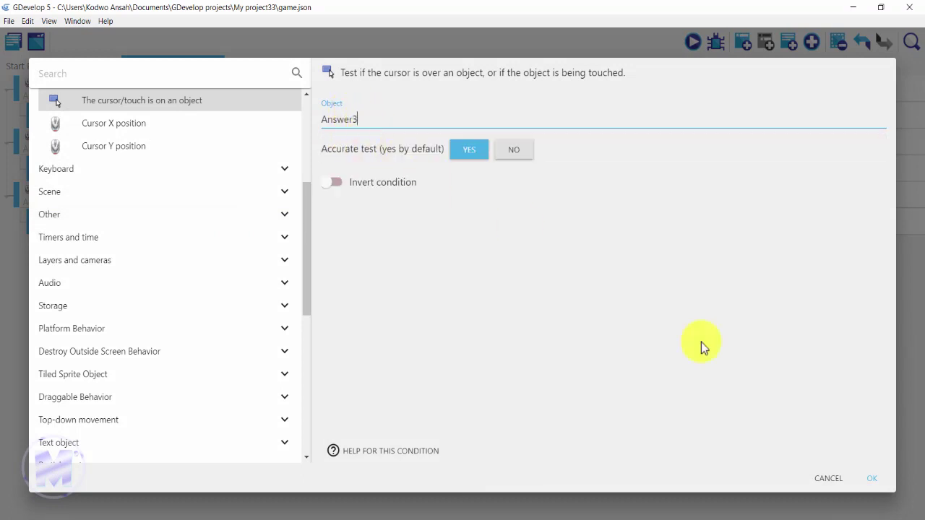
{"action": "left_click", "coordinate": [875, 478]}
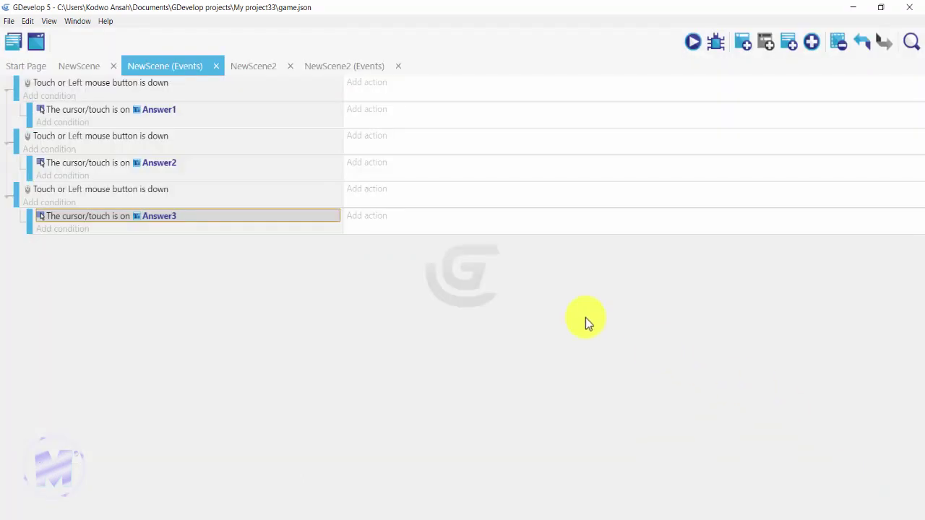
{"action": "left_click", "coordinate": [154, 230]}
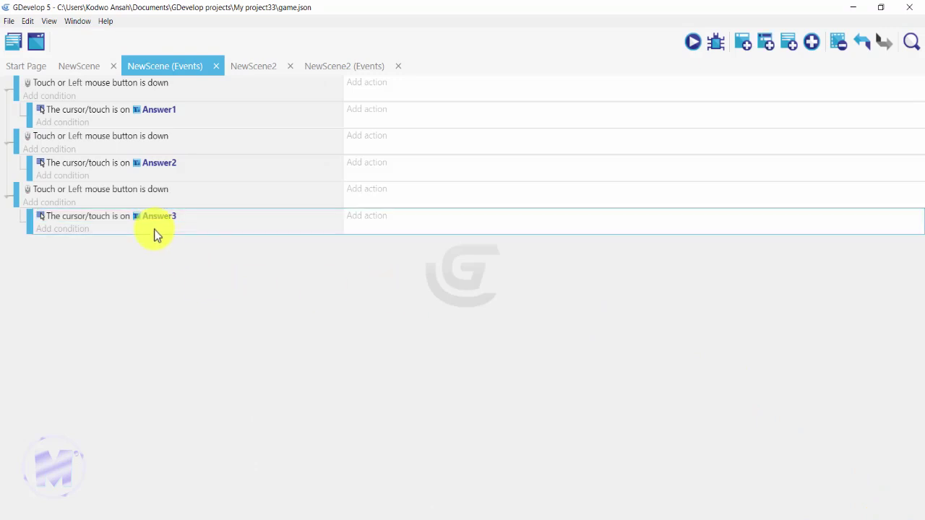
Step: Add a Play a sound action to the Answer1 sub-event using click1.ogg, copied into the project folder, with volume 100 and no repeat
{"action": "left_click", "coordinate": [122, 137]}
{"action": "left_click", "coordinate": [147, 126]}
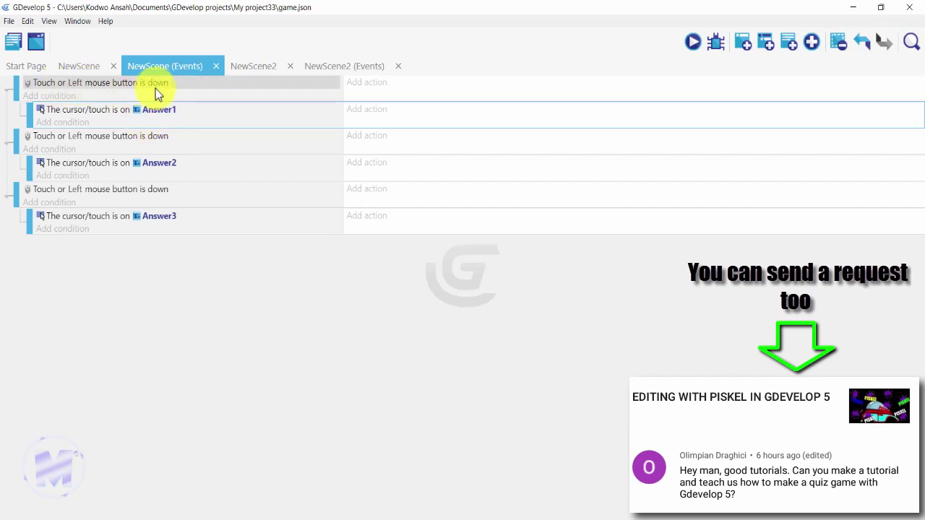
{"action": "left_click", "coordinate": [355, 116]}
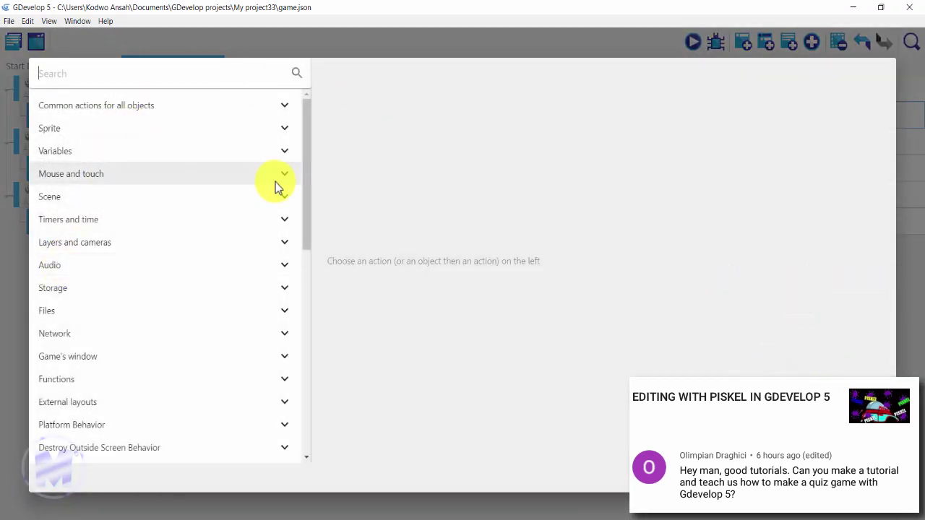
{"action": "type", "text": "audio"}
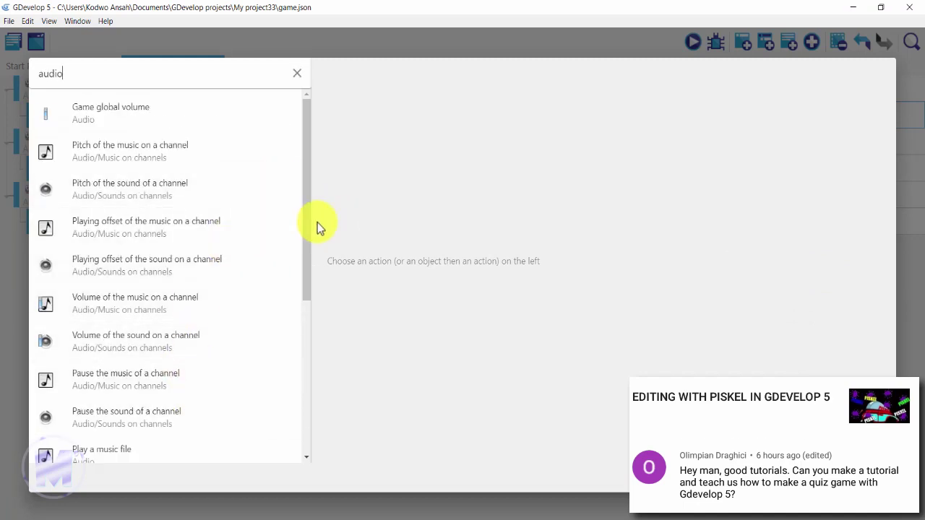
{"action": "left_click_drag", "start_coordinate": [306, 227], "coordinate": [307, 334]}
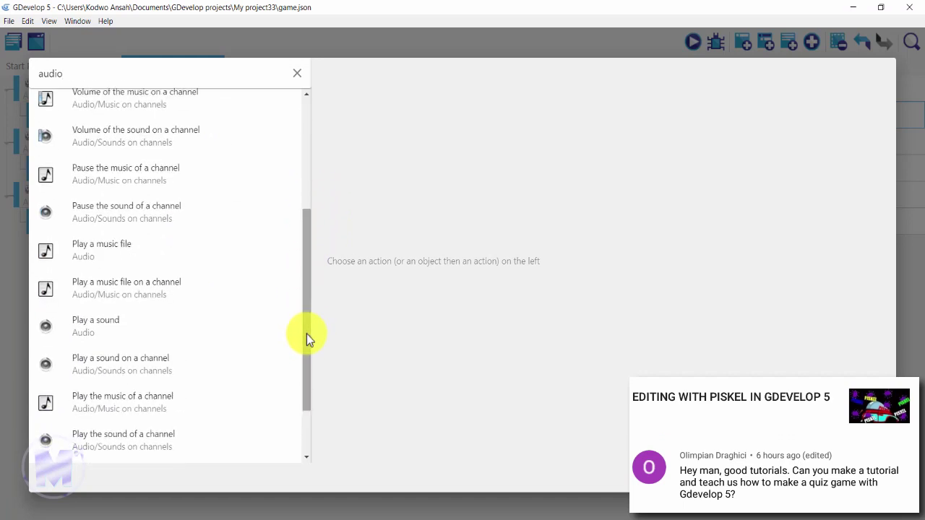
{"action": "left_click", "coordinate": [208, 322]}
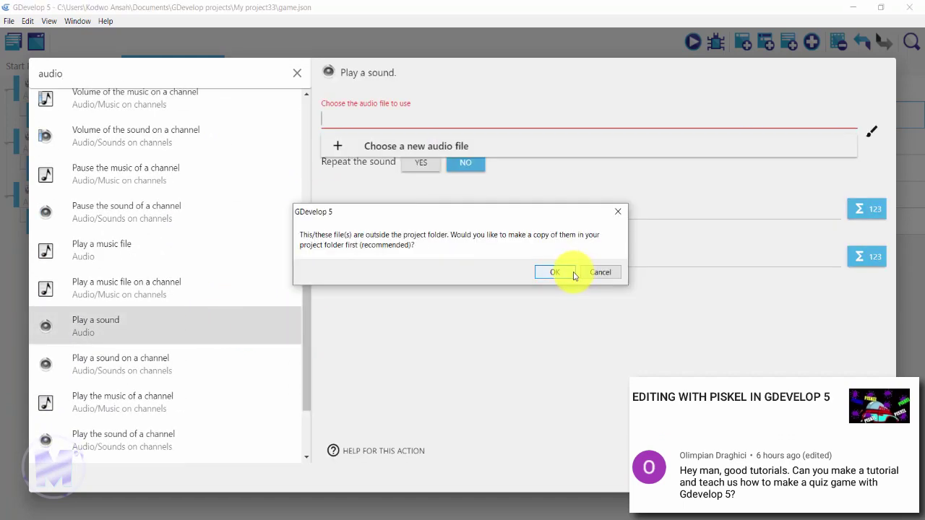
{"action": "left_click", "coordinate": [567, 273]}
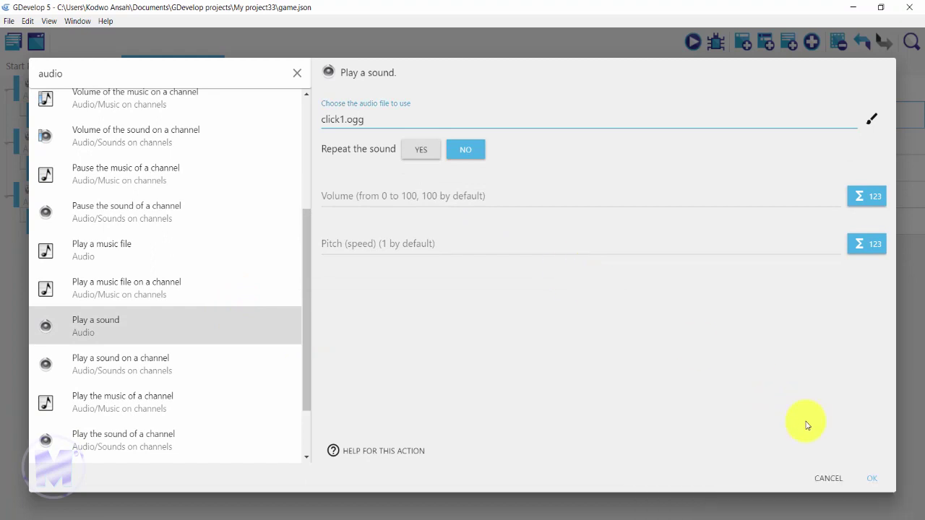
{"action": "left_click", "coordinate": [597, 202]}
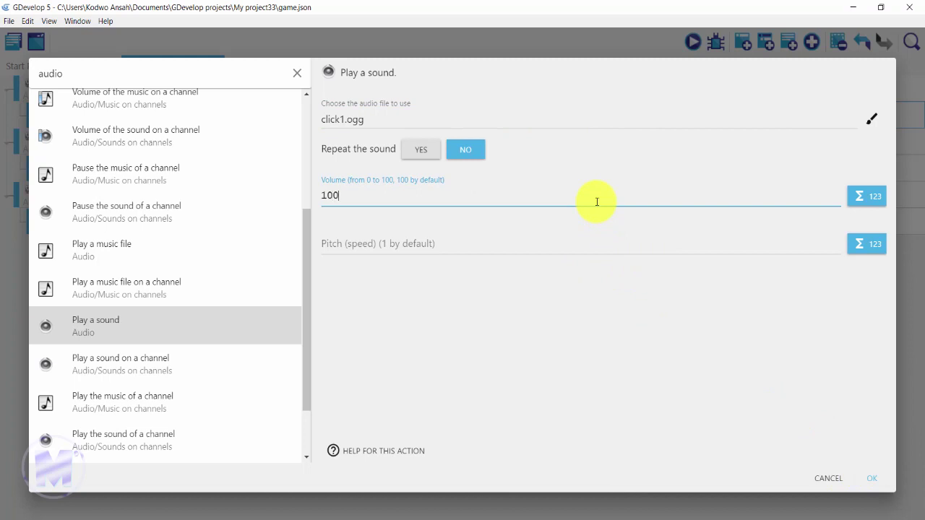
{"action": "left_click", "coordinate": [871, 478]}
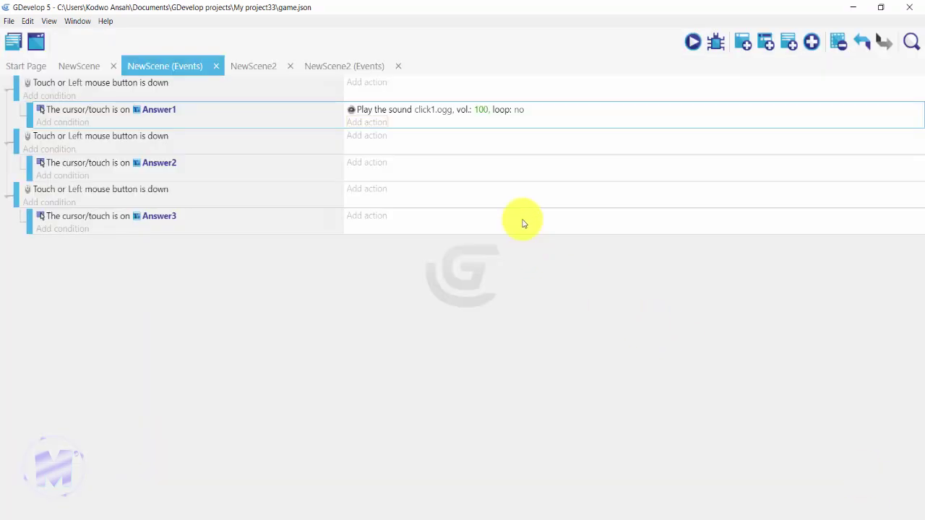
Step: Copy the click1.ogg sound action from the Answer1 sub-event into the Answer2 and Answer3 sub-events
{"action": "left_click", "coordinate": [538, 115]}
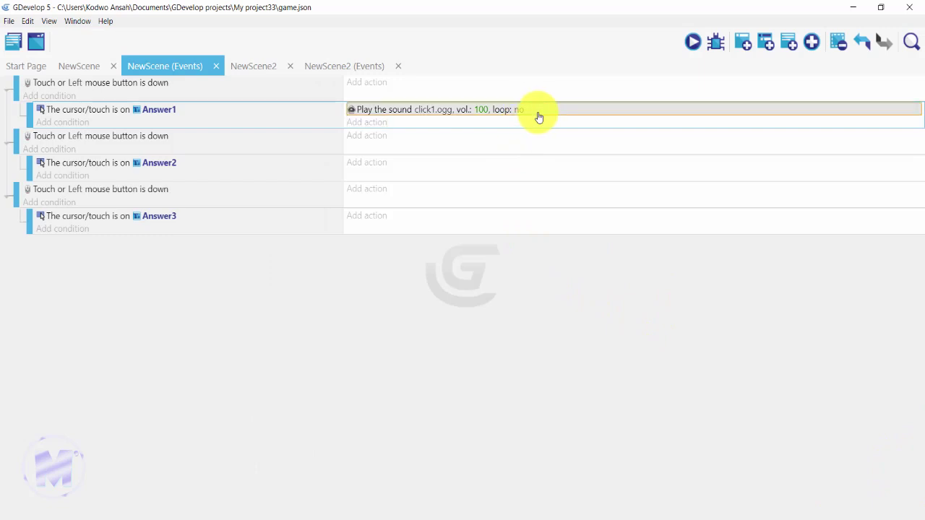
{"action": "right_click", "coordinate": [538, 115]}
{"action": "left_click", "coordinate": [553, 120]}
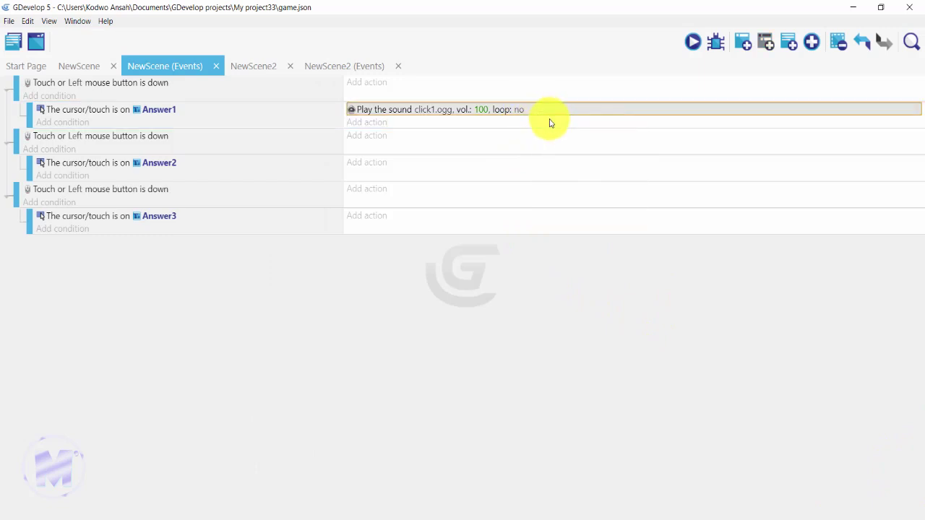
{"action": "right_click", "coordinate": [365, 165]}
{"action": "left_click", "coordinate": [377, 167]}
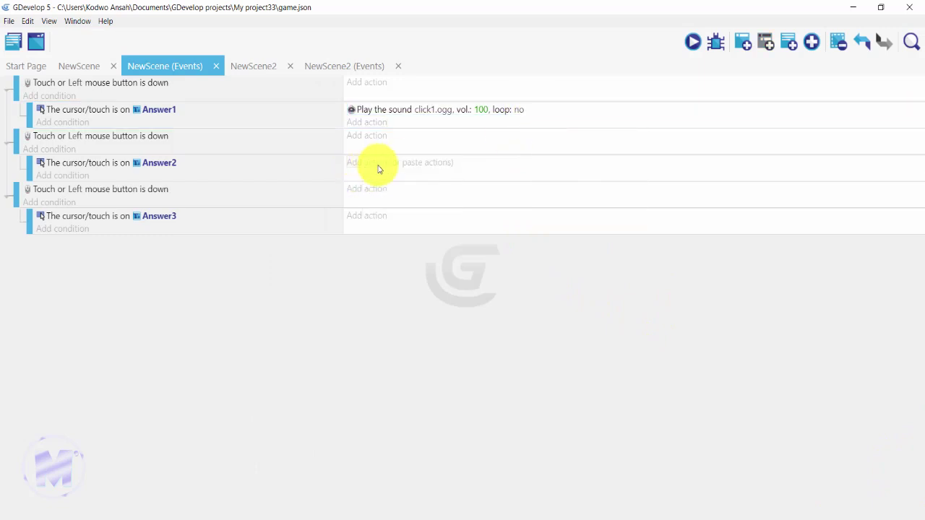
{"action": "right_click", "coordinate": [370, 222]}
{"action": "left_click", "coordinate": [392, 226]}
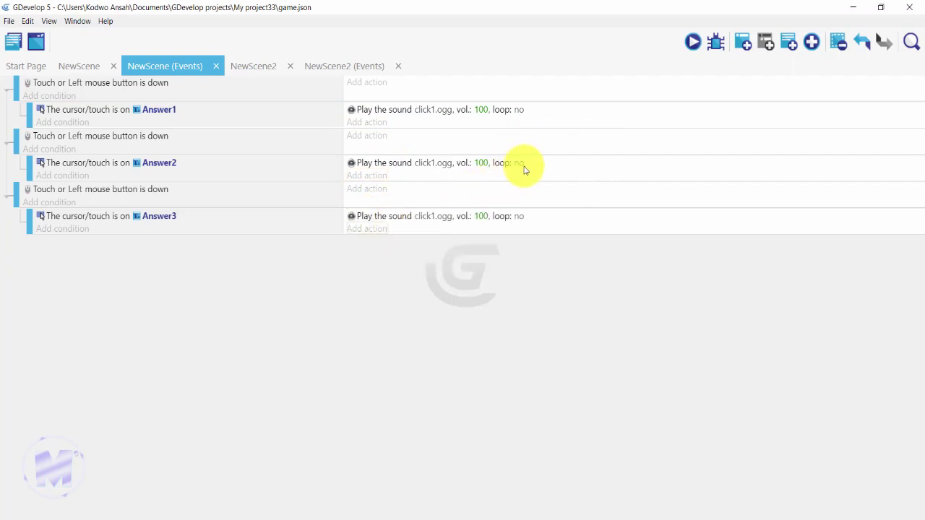
Step: Set the Answer2 sub-event's sound to the new audio file click2.ogg, copying it into the project folder
{"action": "left_click", "coordinate": [538, 165]}
{"action": "double_click", "coordinate": [535, 164]}
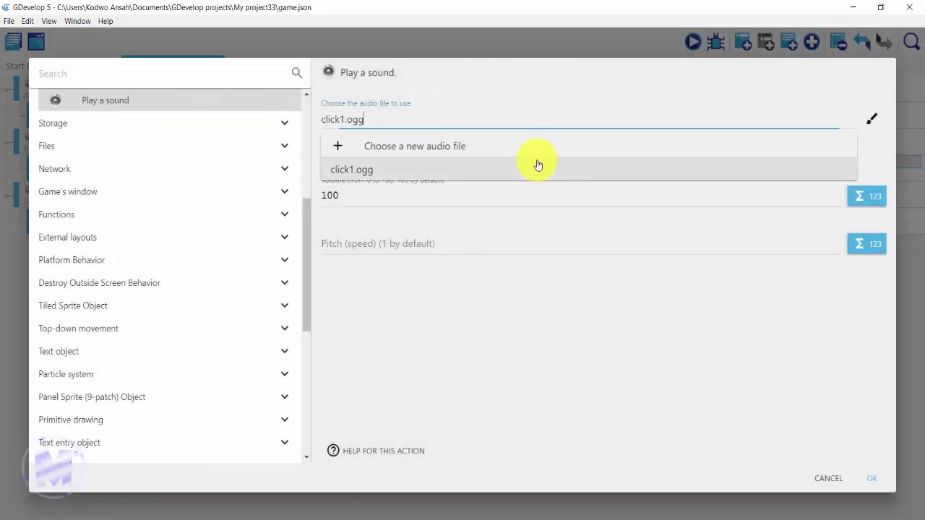
{"action": "left_click", "coordinate": [371, 148]}
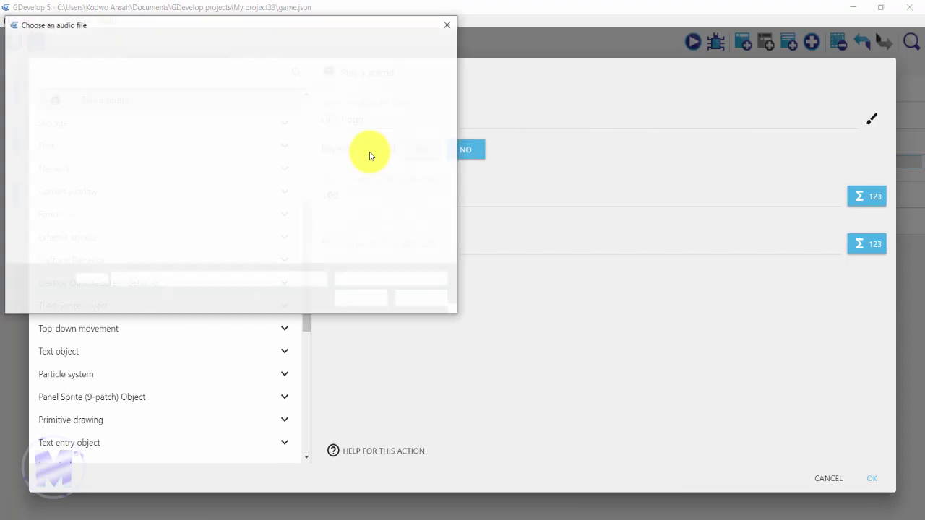
{"action": "left_click", "coordinate": [177, 117]}
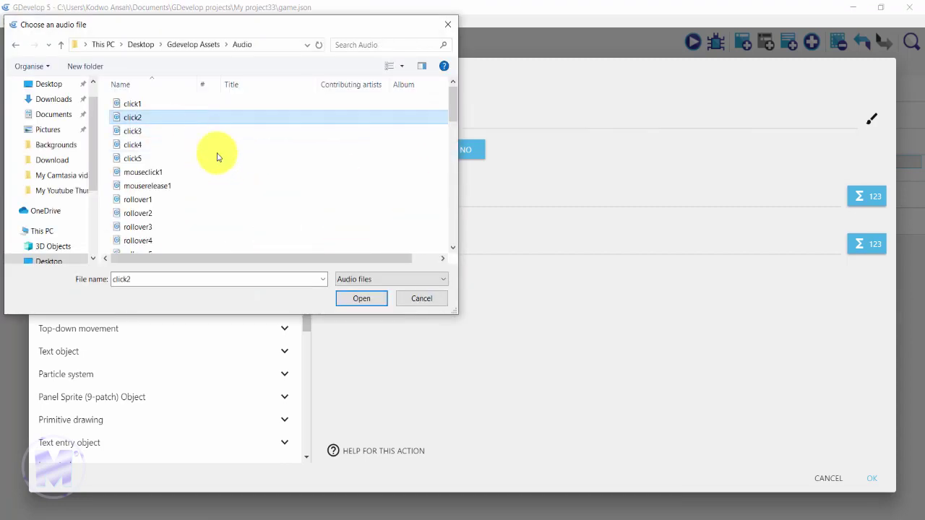
{"action": "left_click", "coordinate": [362, 299]}
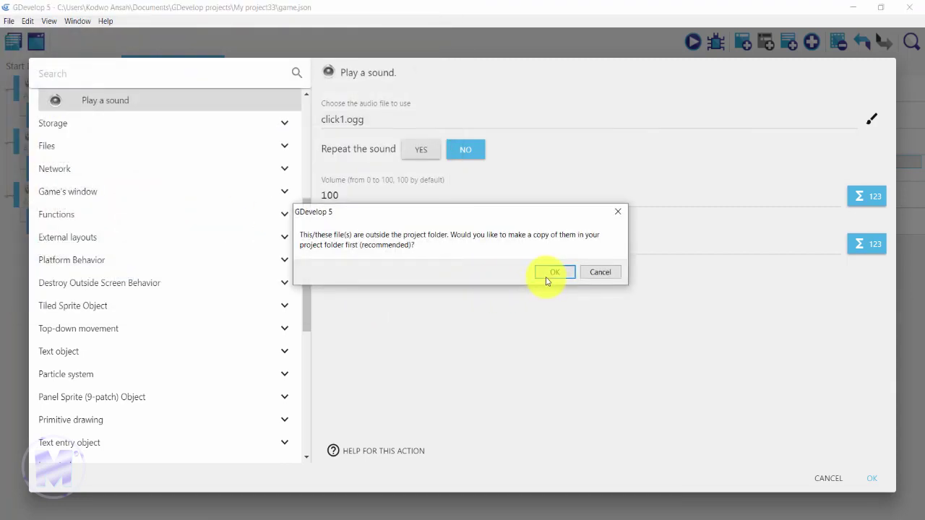
{"action": "left_click", "coordinate": [546, 273]}
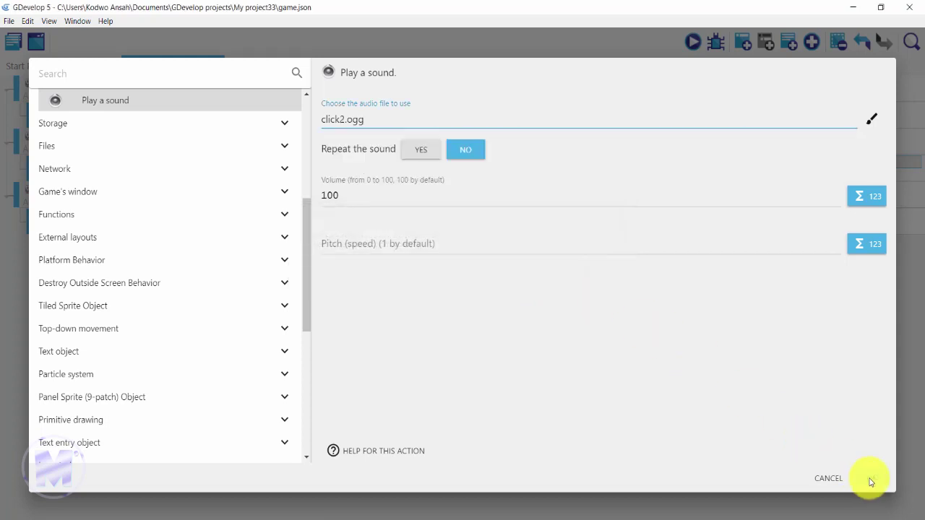
{"action": "left_click", "coordinate": [871, 479]}
Step: Set the Answer3 sub-event's sound to the new audio file click3, copying it into the project folder
{"action": "double_click", "coordinate": [541, 219]}
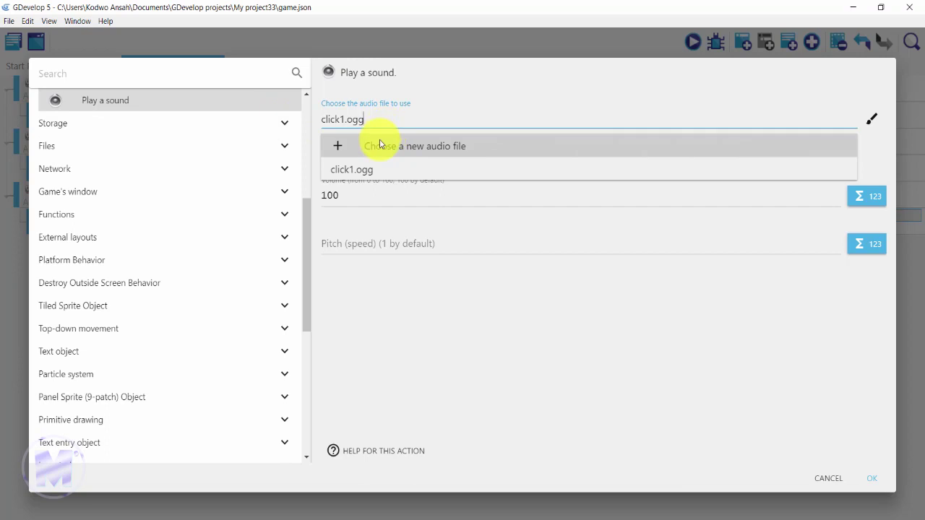
{"action": "left_click", "coordinate": [381, 147]}
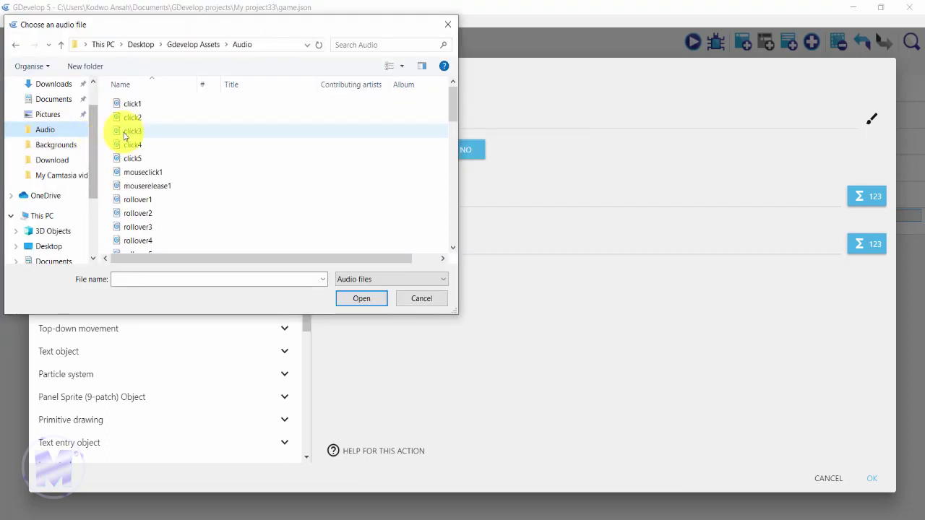
{"action": "left_click", "coordinate": [132, 131]}
{"action": "left_click", "coordinate": [362, 298]}
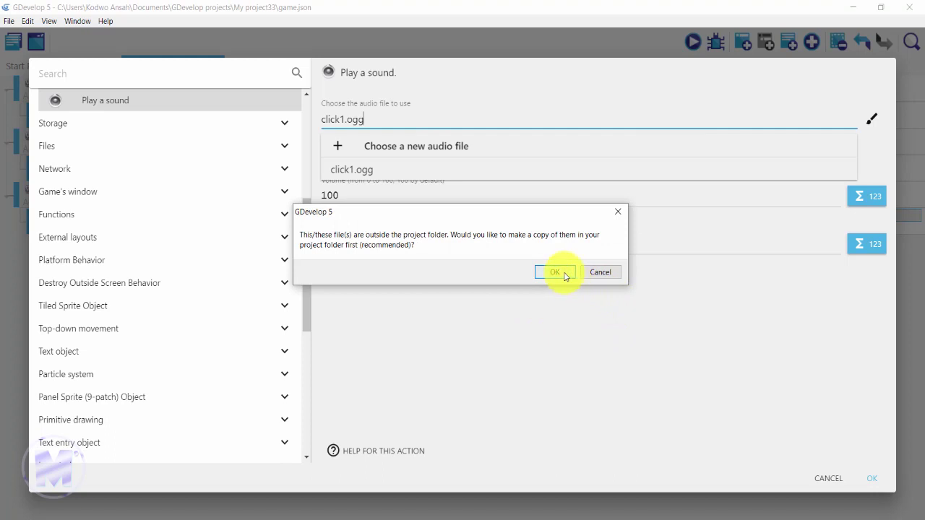
{"action": "left_click", "coordinate": [556, 274]}
{"action": "left_click", "coordinate": [867, 478]}
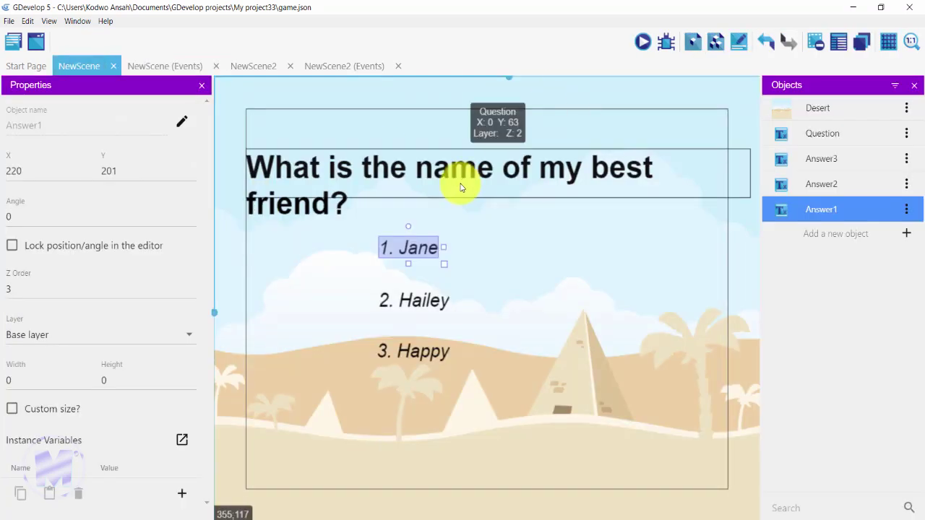
Step: Preview NewScene in a maximized window to check the layout, and close the preview
{"action": "left_click", "coordinate": [643, 42]}
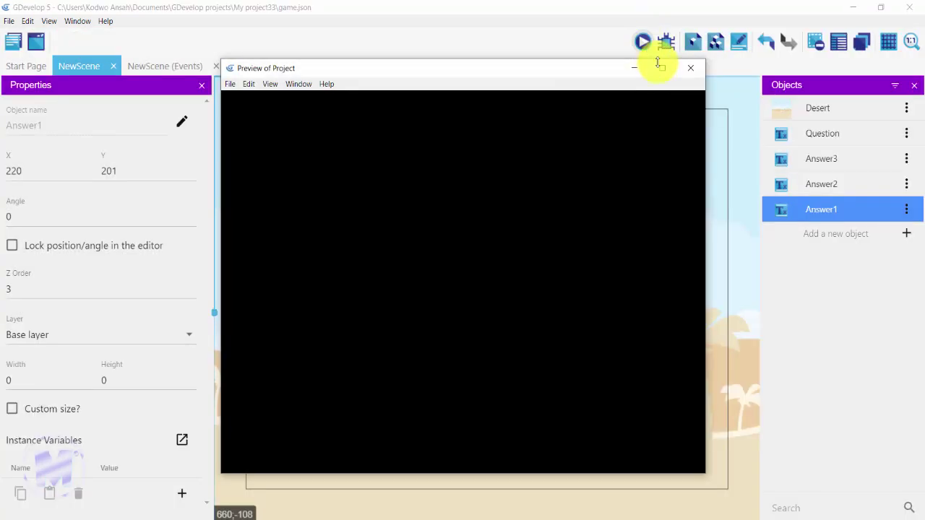
{"action": "left_click", "coordinate": [664, 71]}
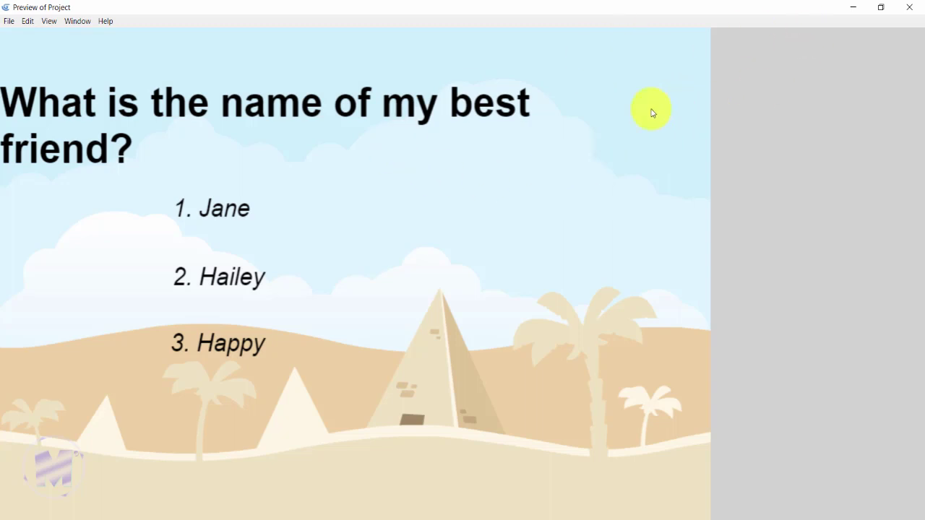
{"action": "left_click", "coordinate": [909, 9]}
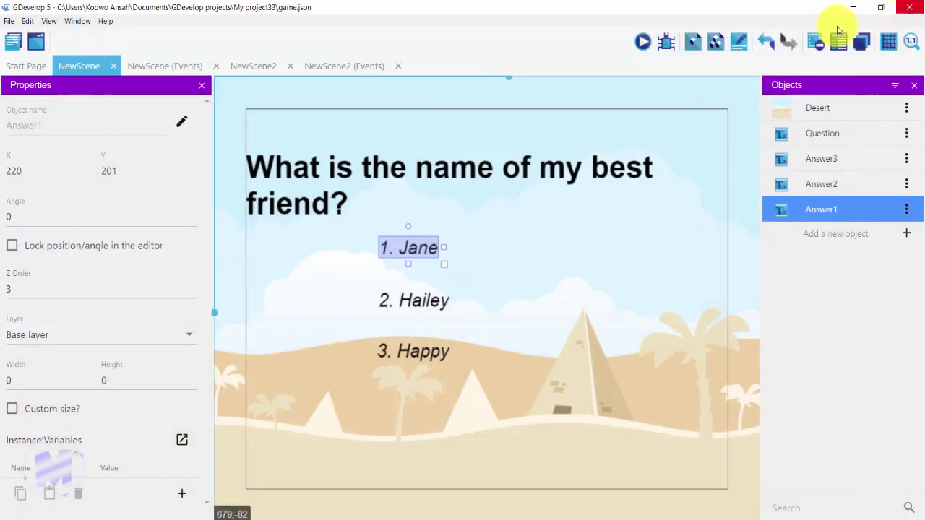
Step: Add an empty event to NewScene's events and place it after the Answer3 sub-event at the end of the list
{"action": "left_click", "coordinate": [174, 67]}
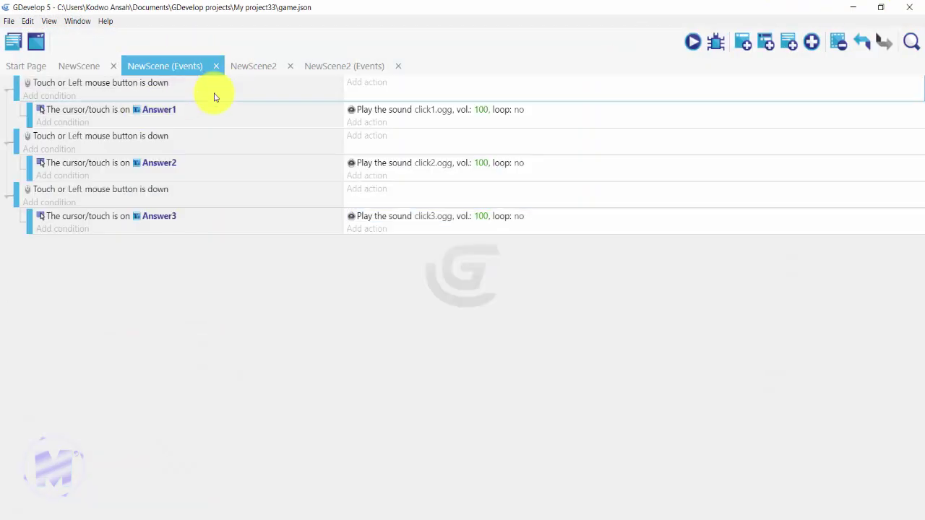
{"action": "left_click", "coordinate": [744, 42]}
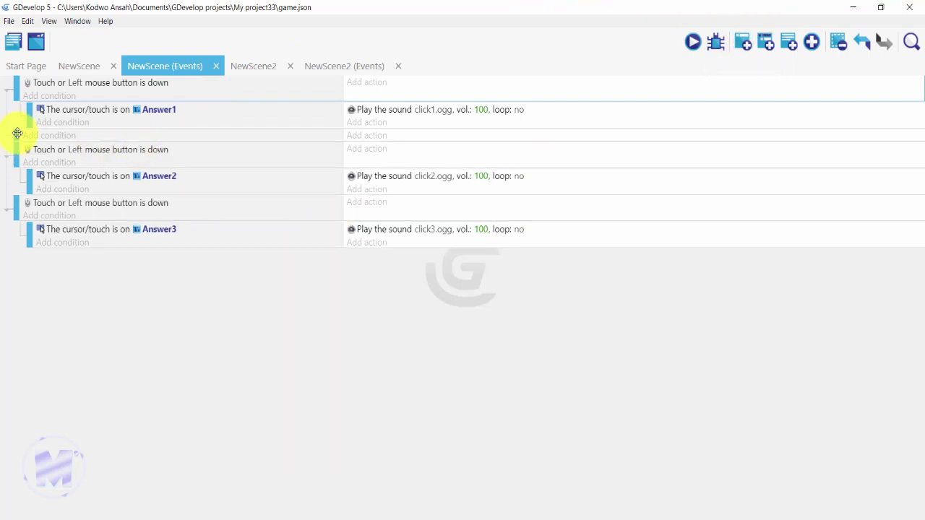
{"action": "left_click_drag", "start_coordinate": [13, 158], "coordinate": [11, 238]}
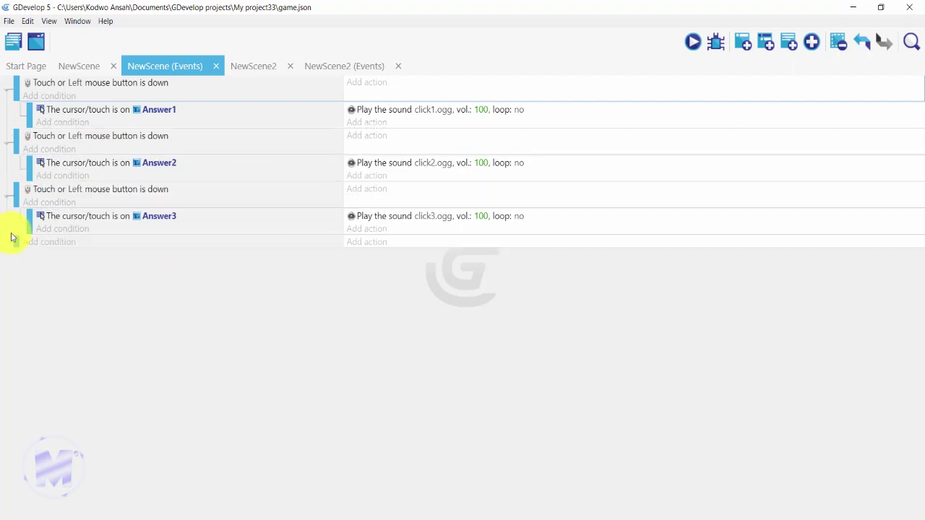
{"action": "left_click", "coordinate": [127, 241]}
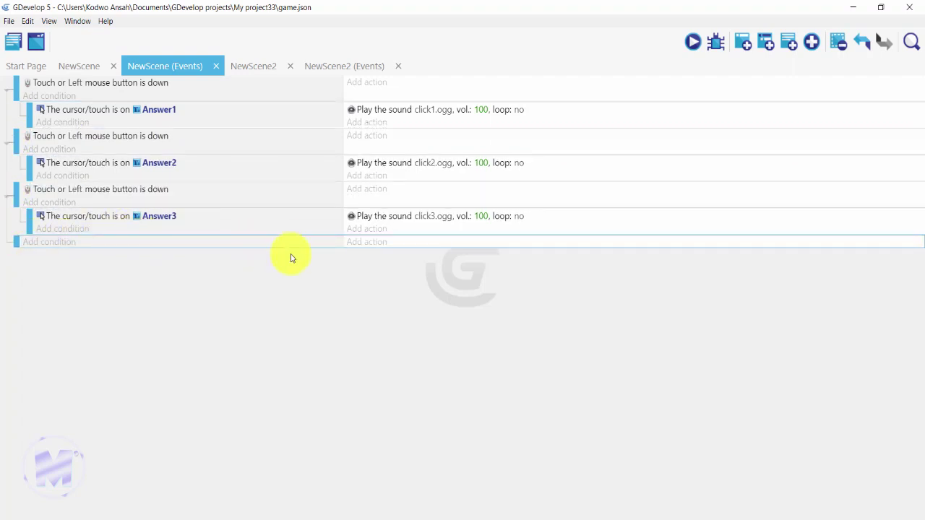
Step: Give the empty last event a De/activate fullscreen action with fullscreen set to yes and keep aspect ratio set to no
{"action": "left_click", "coordinate": [364, 244]}
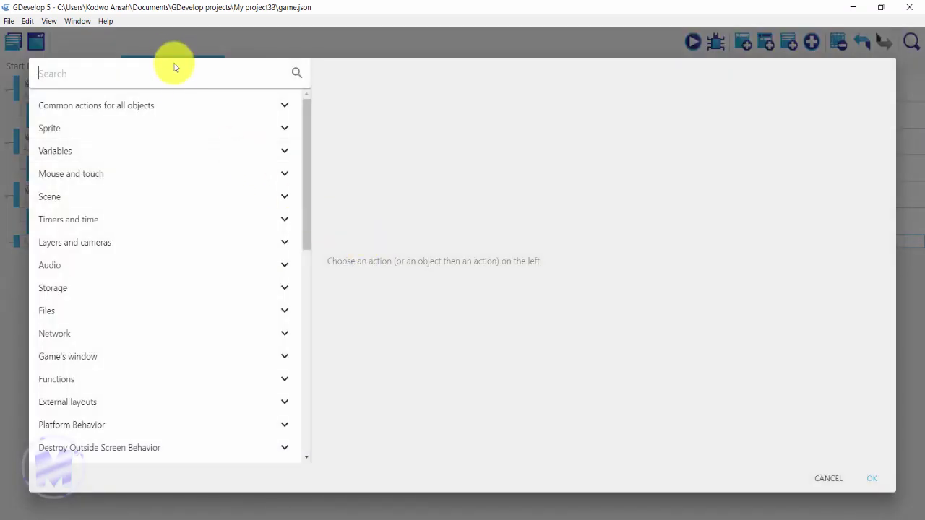
{"action": "type", "text": "full"}
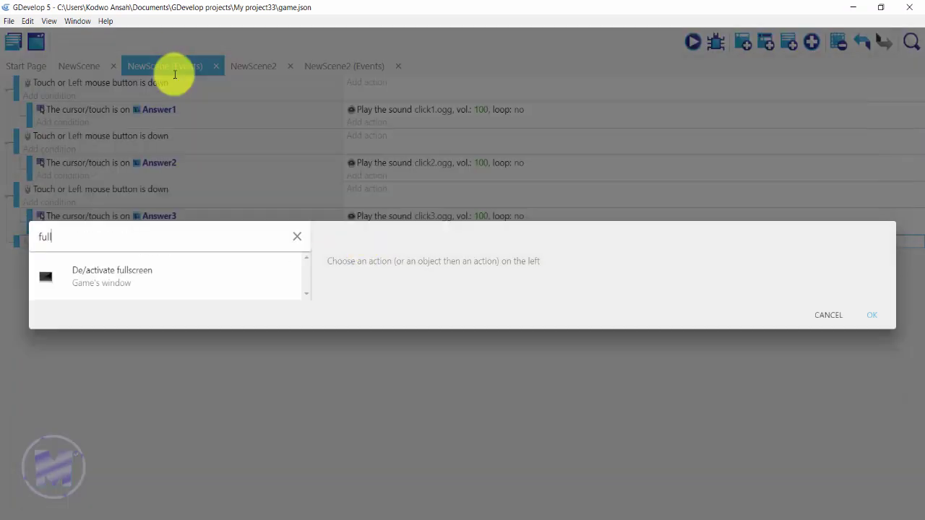
{"action": "left_click", "coordinate": [145, 270]}
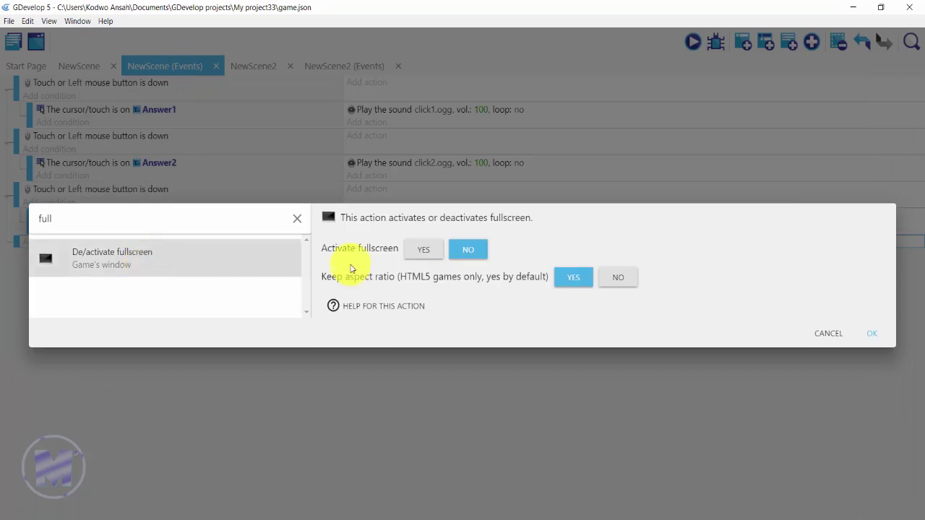
{"action": "left_click", "coordinate": [424, 253]}
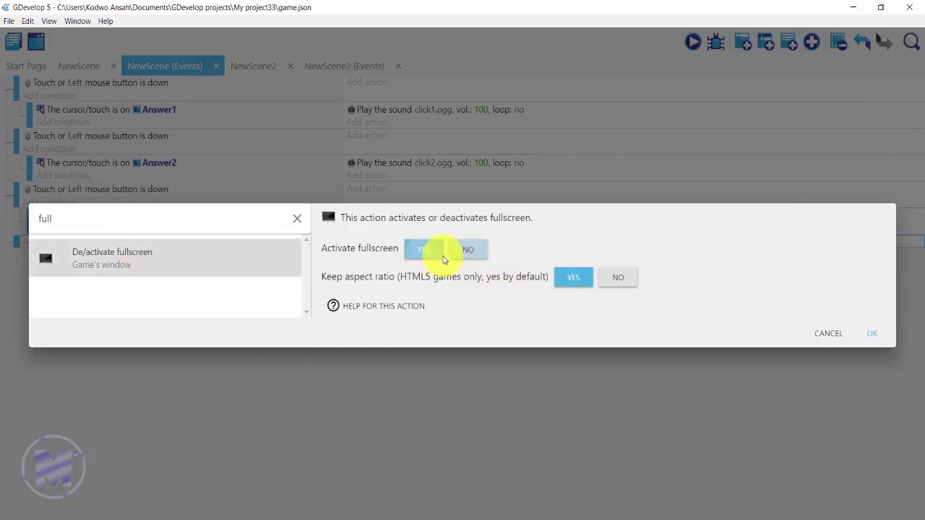
{"action": "left_click", "coordinate": [616, 279]}
{"action": "left_click", "coordinate": [870, 336]}
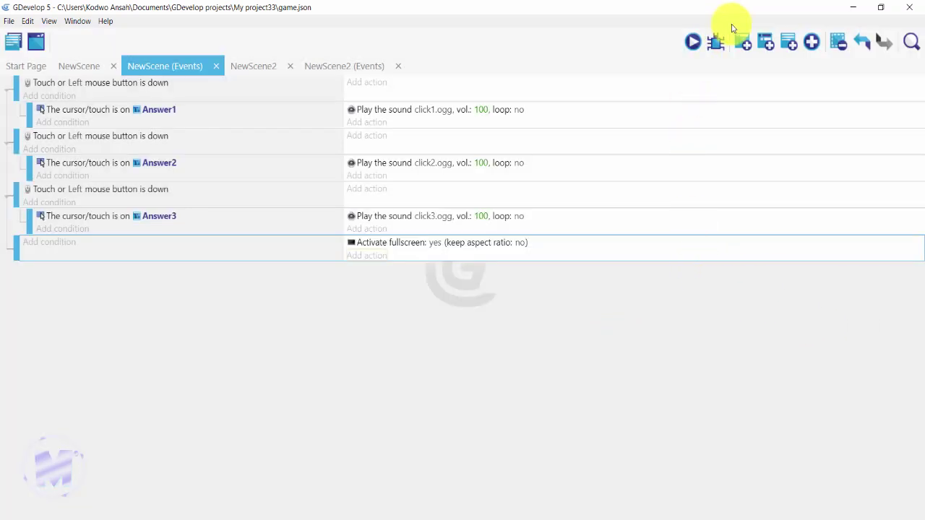
Step: Add a new event below the fullscreen event with a Key pressed condition for the Escape key
{"action": "left_click", "coordinate": [743, 41]}
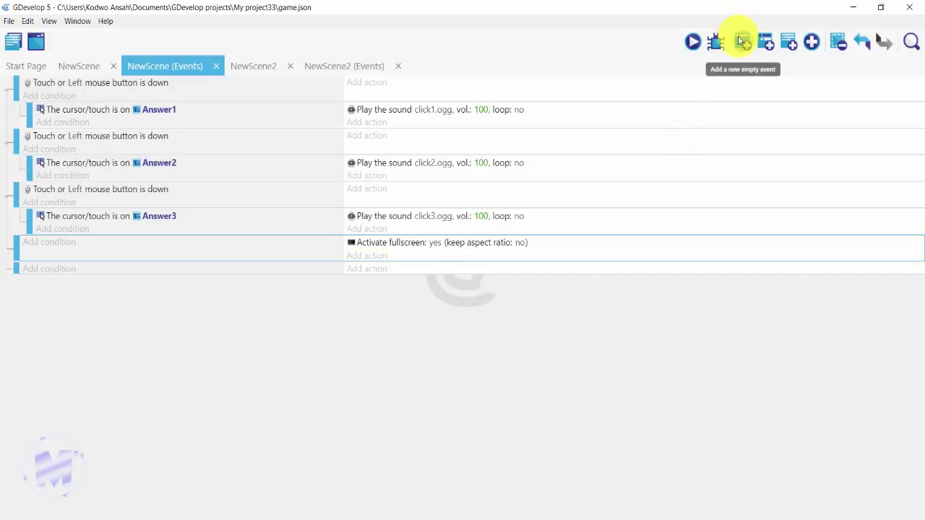
{"action": "left_click", "coordinate": [62, 272]}
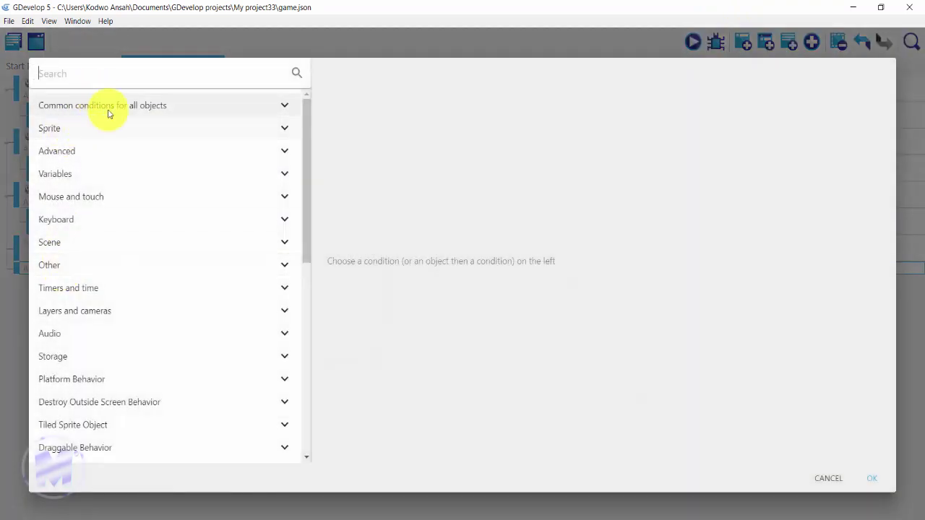
{"action": "type", "text": "je"}
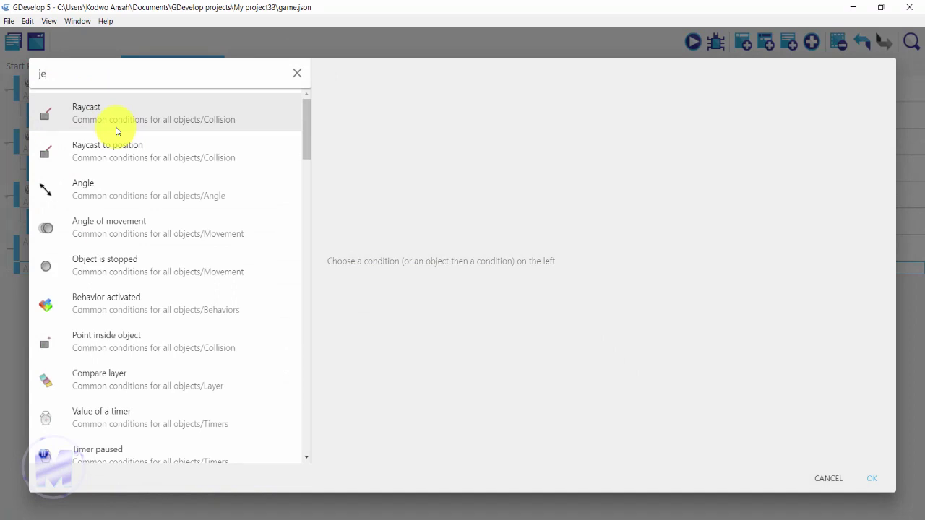
{"action": "type", "text": "y"}
{"action": "key", "text": "BackSpace"}
{"action": "key", "text": "BackSpace"}
{"action": "key", "text": "BackSpace"}
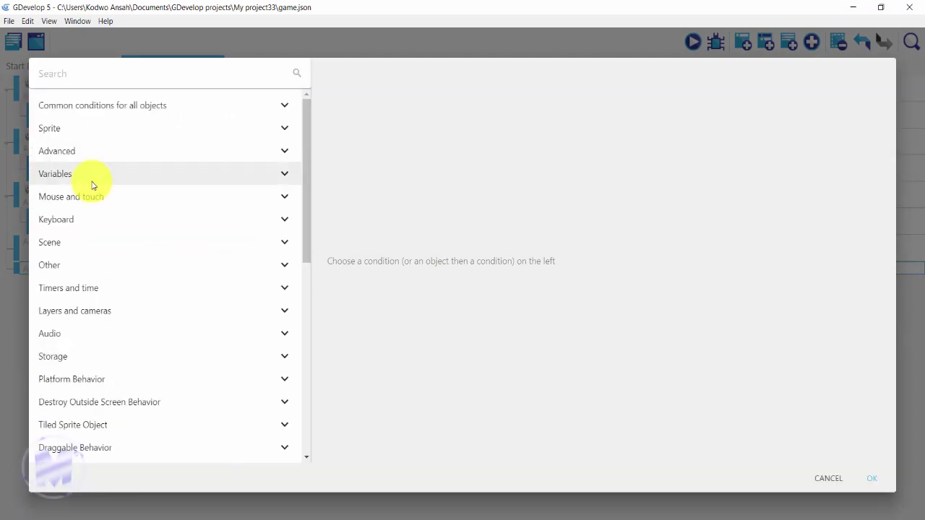
{"action": "type", "text": "key"}
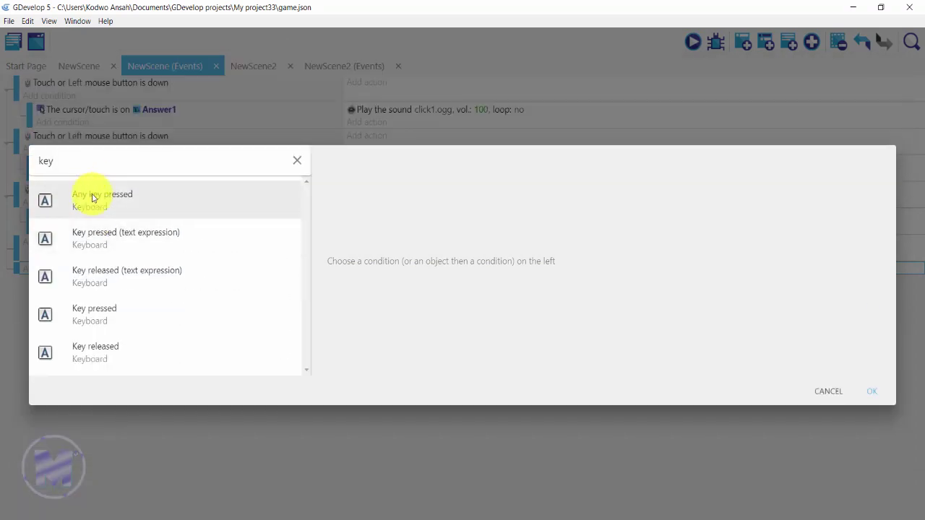
{"action": "left_click", "coordinate": [94, 309]}
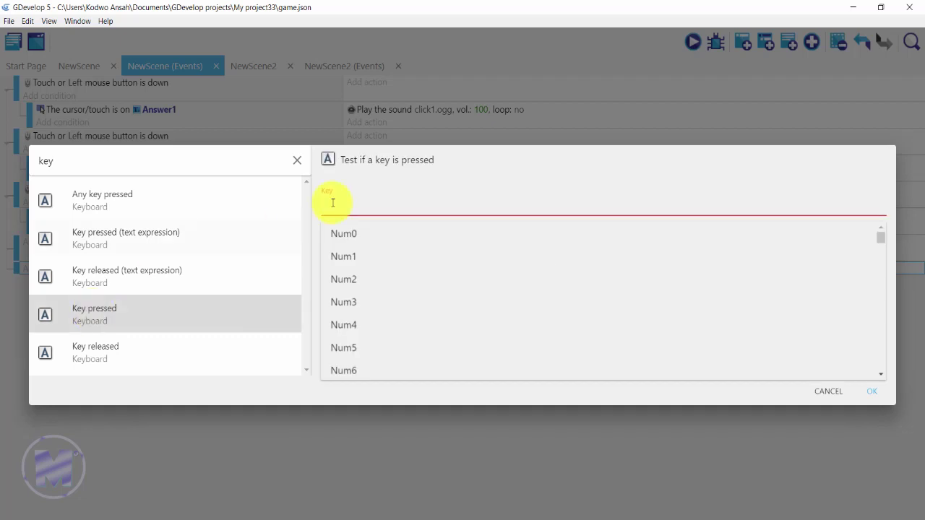
{"action": "type", "text": "escap"}
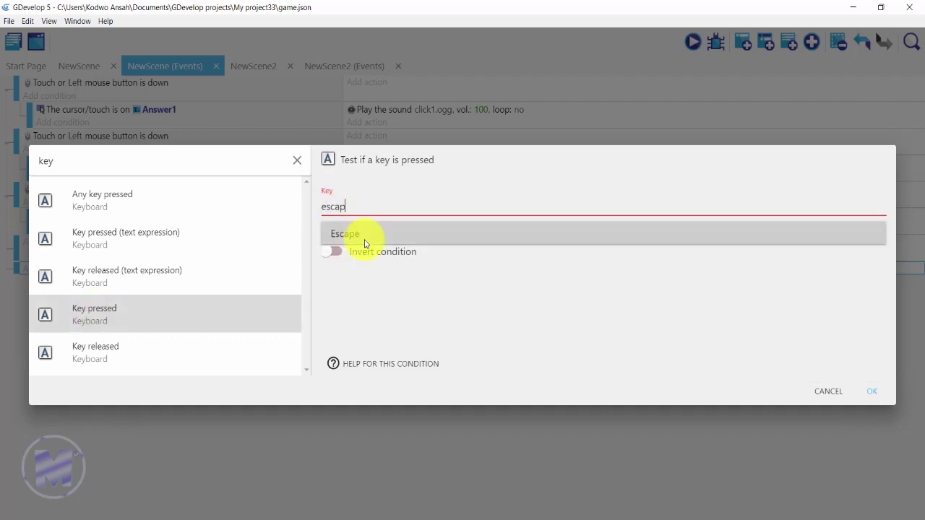
{"action": "left_click", "coordinate": [364, 241]}
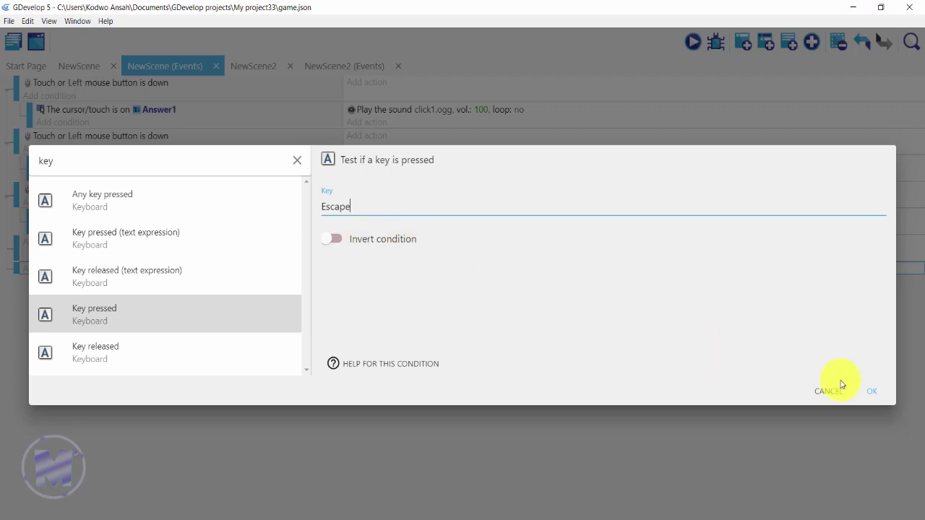
{"action": "left_click", "coordinate": [858, 391]}
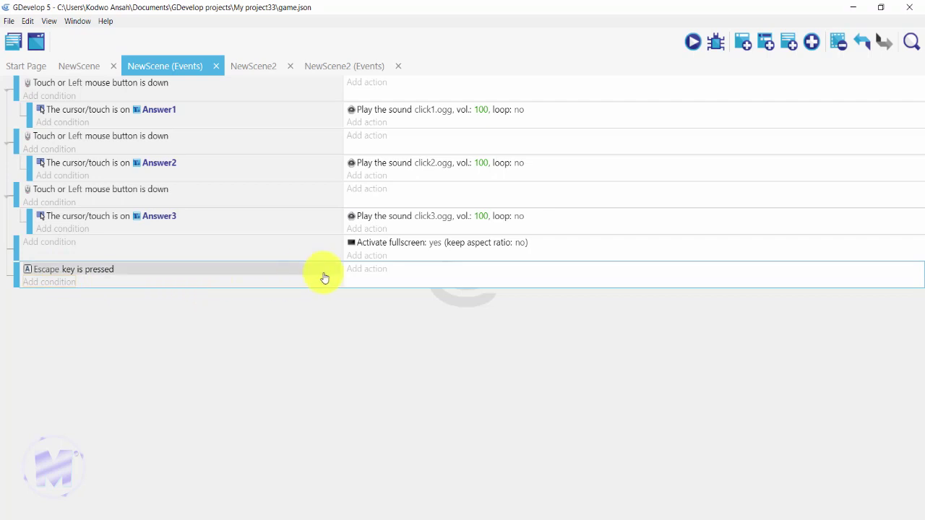
Step: Add a Quit the game action to the Escape key event and save the project
{"action": "left_click", "coordinate": [372, 276]}
{"action": "type", "text": "q"}
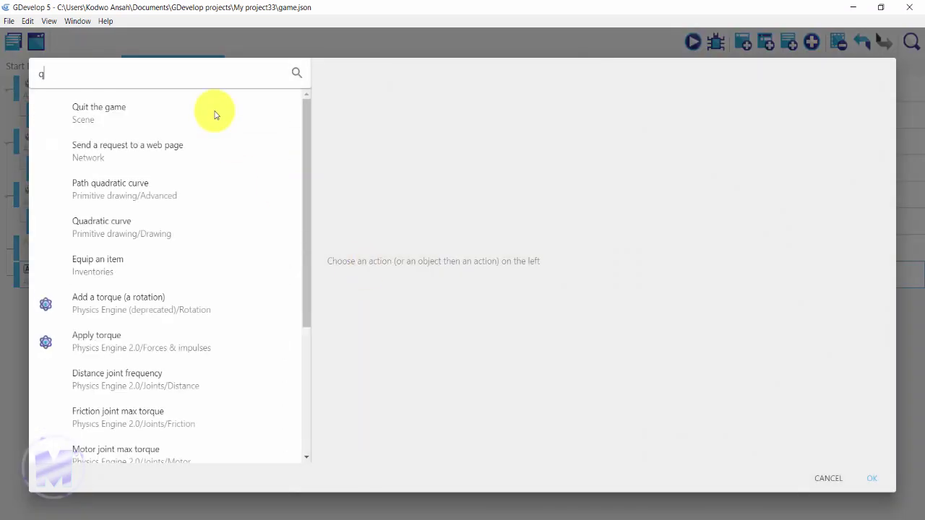
{"action": "type", "text": "uit"}
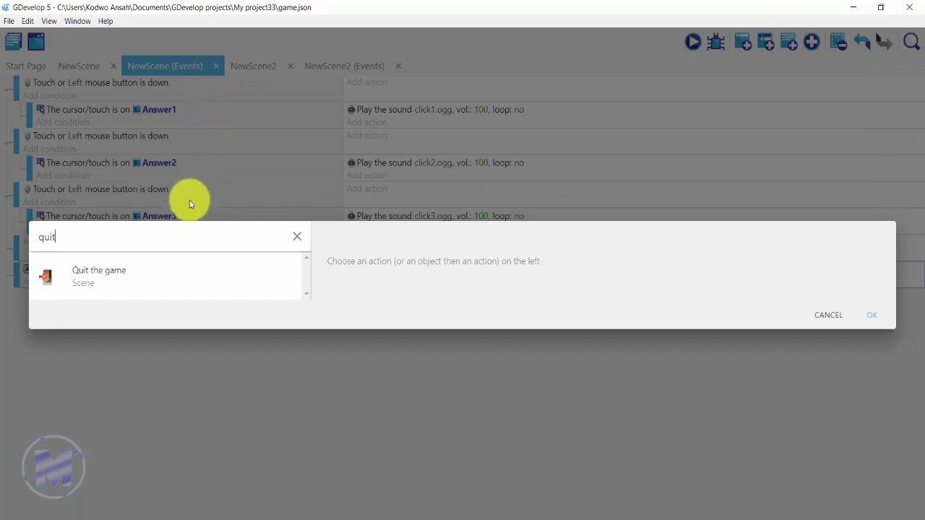
{"action": "left_click", "coordinate": [182, 283]}
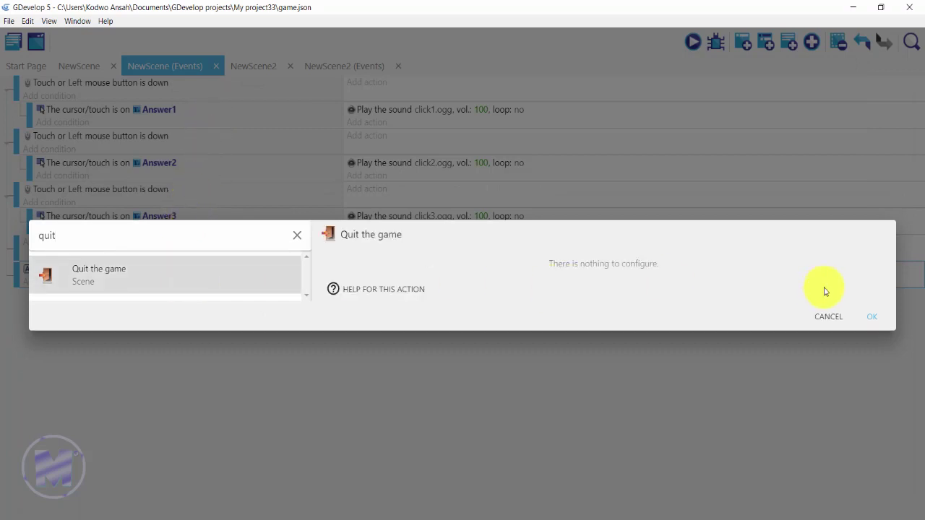
{"action": "left_click", "coordinate": [876, 316]}
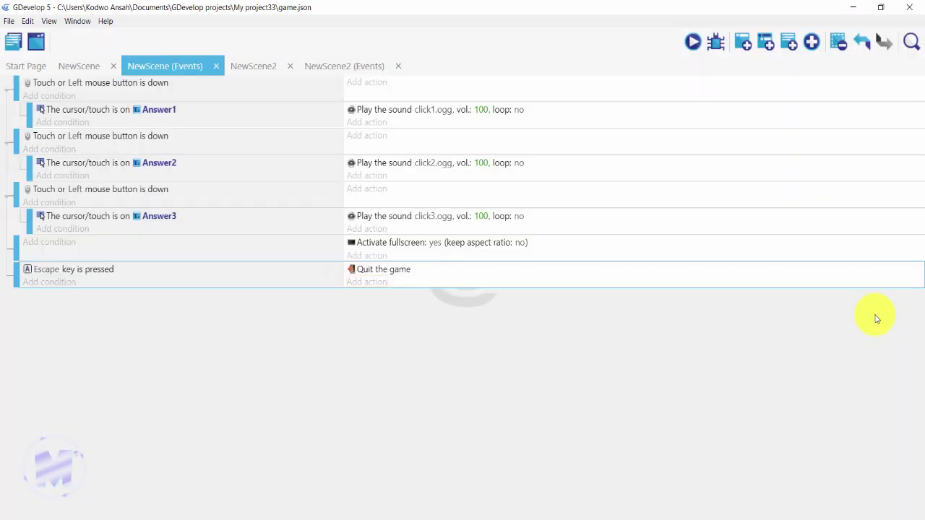
{"action": "key", "text": "ctrl+s"}
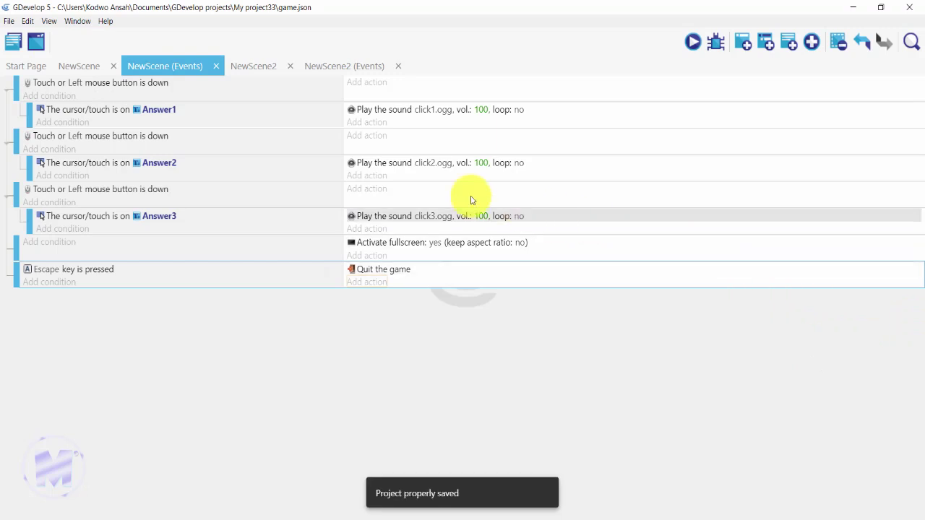
Step: Preview NewScene in a maximized window to check the fullscreen display, and close the preview
{"action": "left_click", "coordinate": [81, 66]}
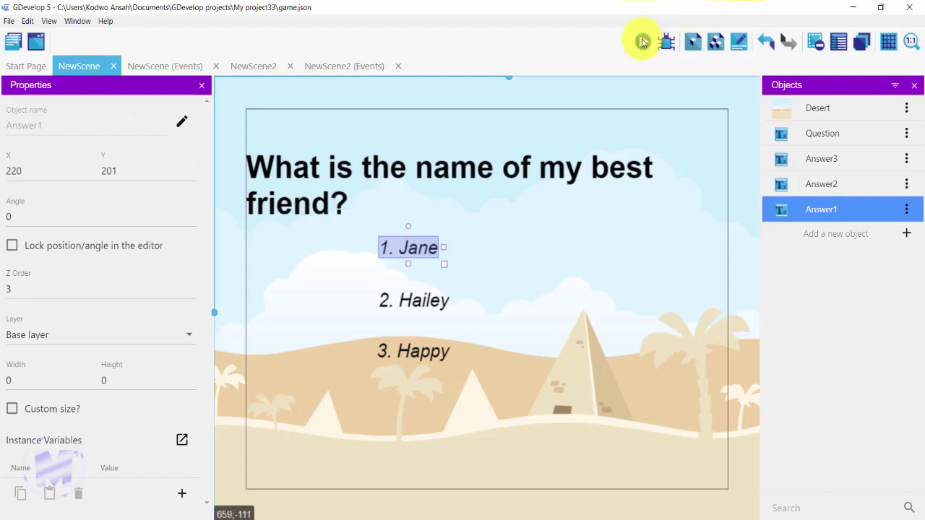
{"action": "left_click", "coordinate": [643, 42]}
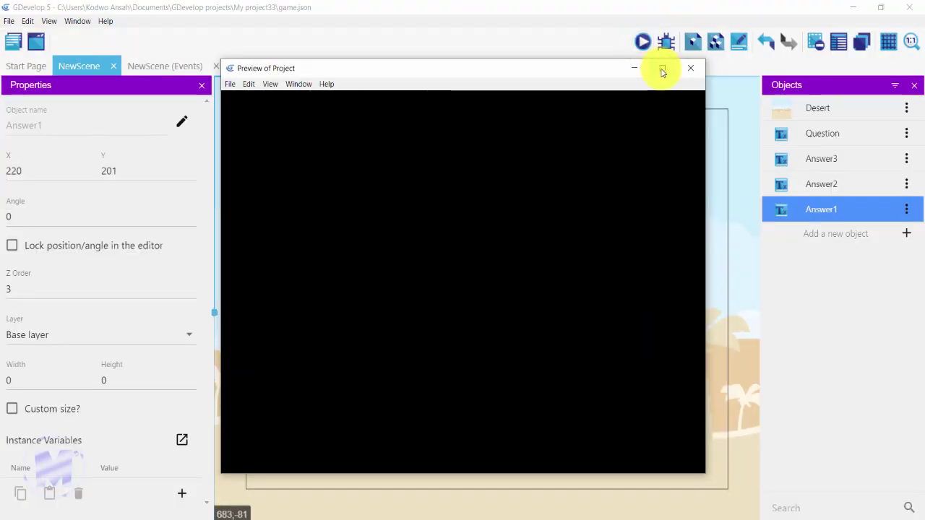
{"action": "left_click", "coordinate": [662, 68]}
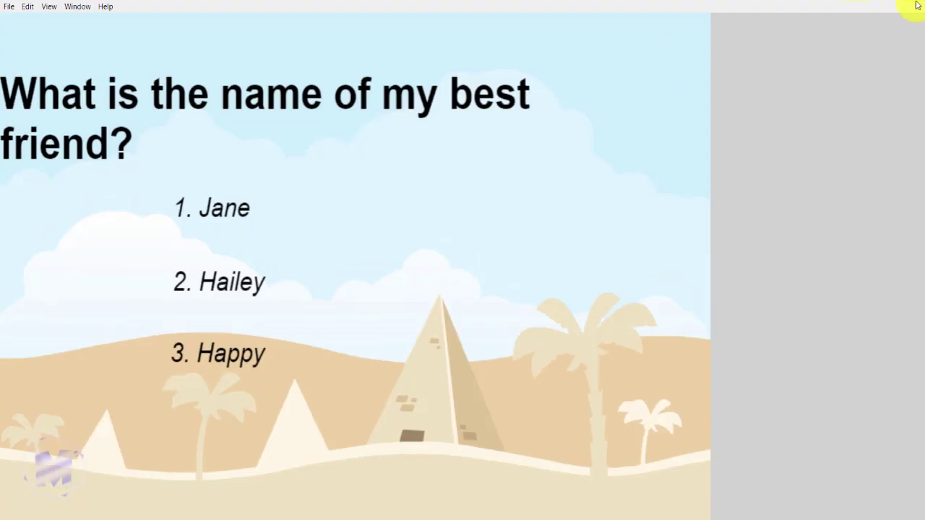
{"action": "left_click", "coordinate": [908, 6]}
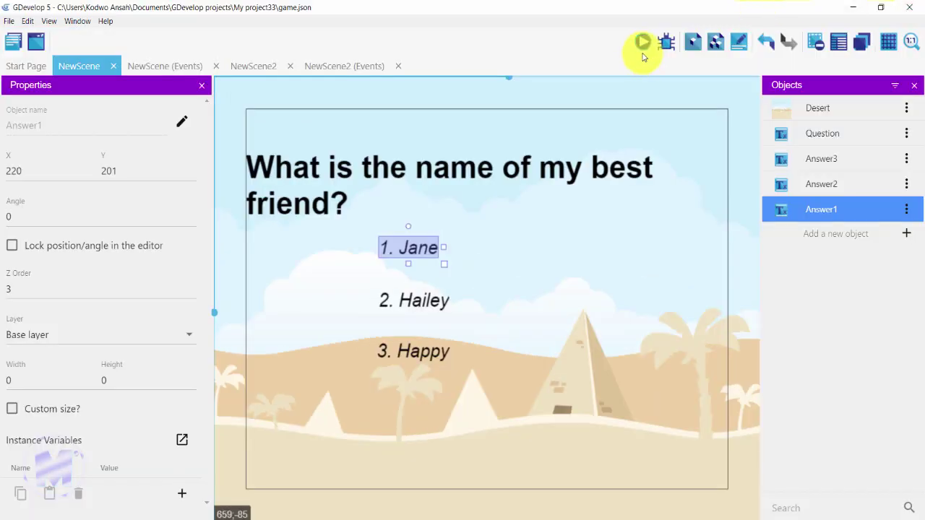
Step: Widen the Desert background in NewScene to about 2211 and move it to about X -557, Y -181 around the game frame
{"action": "left_click", "coordinate": [694, 84]}
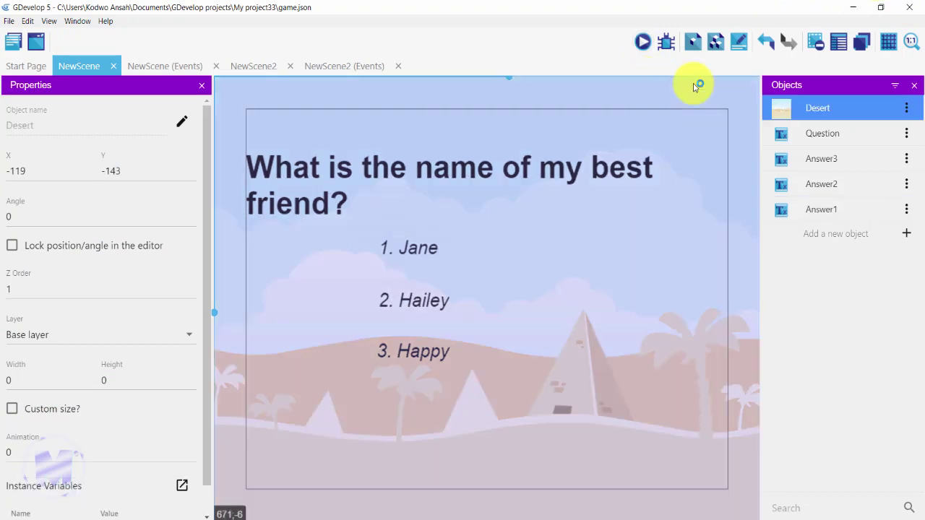
{"action": "left_click", "coordinate": [916, 43]}
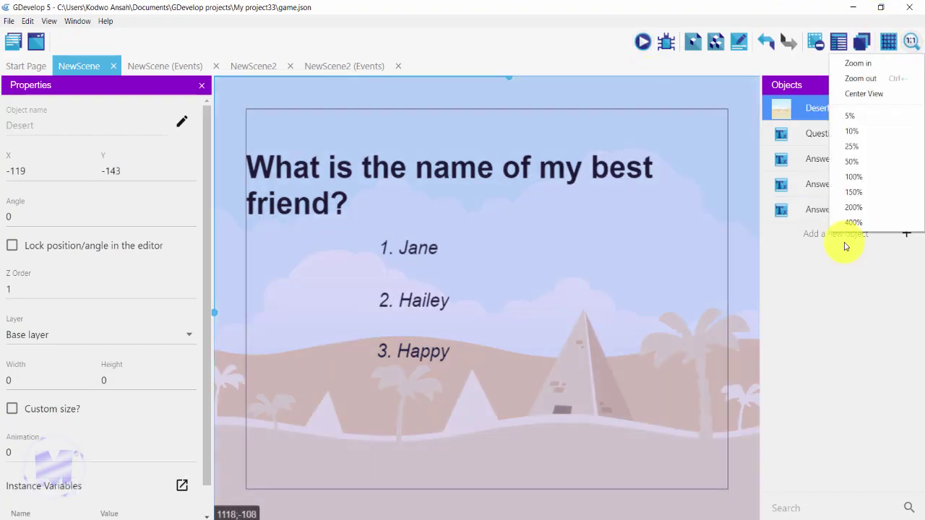
{"action": "left_click", "coordinate": [852, 147]}
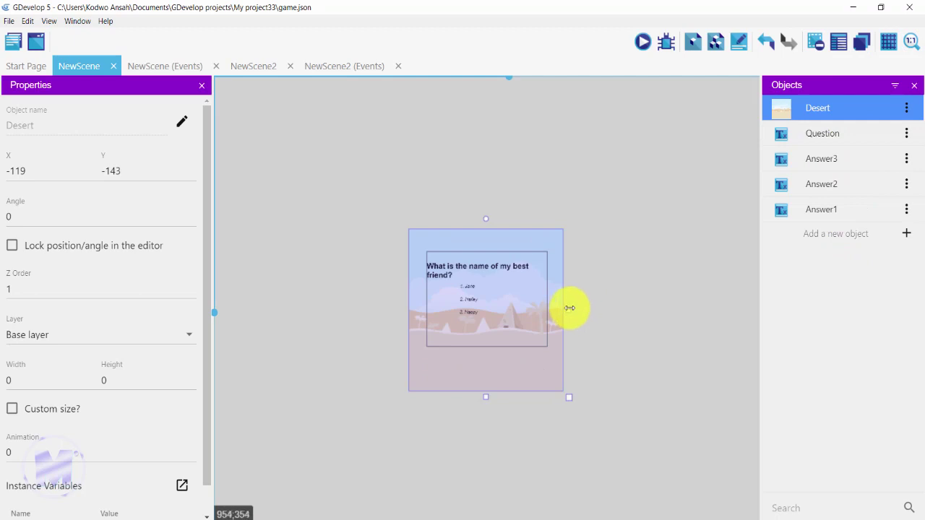
{"action": "left_click_drag", "start_coordinate": [570, 308], "coordinate": [748, 310]}
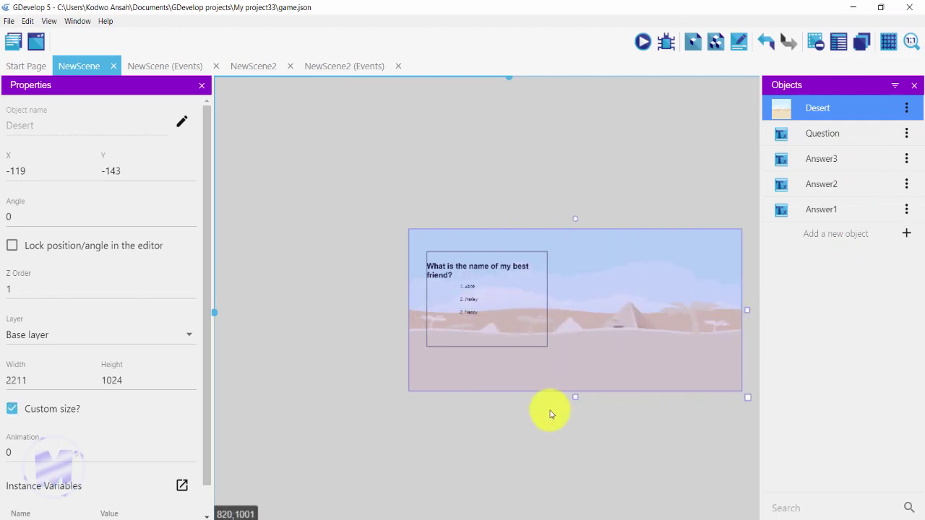
{"action": "left_click_drag", "start_coordinate": [588, 356], "coordinate": [515, 347]}
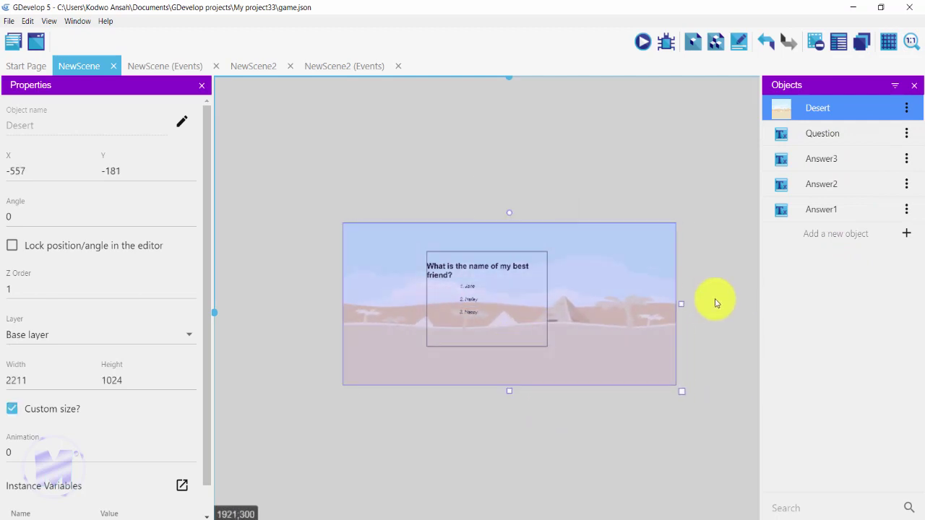
Step: Widen the Desert background to about 2608, preview the scene in a maximized window to check coverage, and close the preview
{"action": "left_click_drag", "start_coordinate": [681, 305], "coordinate": [742, 305]}
{"action": "left_click", "coordinate": [642, 43]}
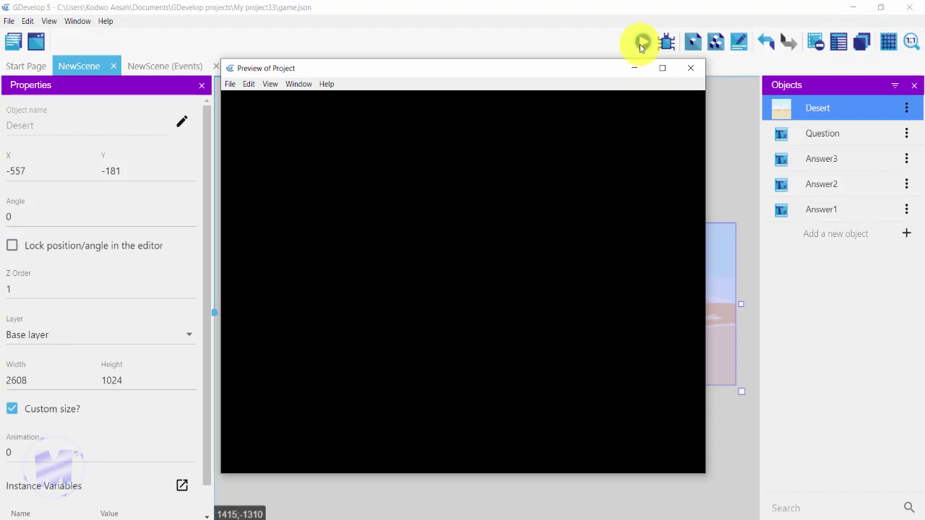
{"action": "left_click", "coordinate": [660, 68]}
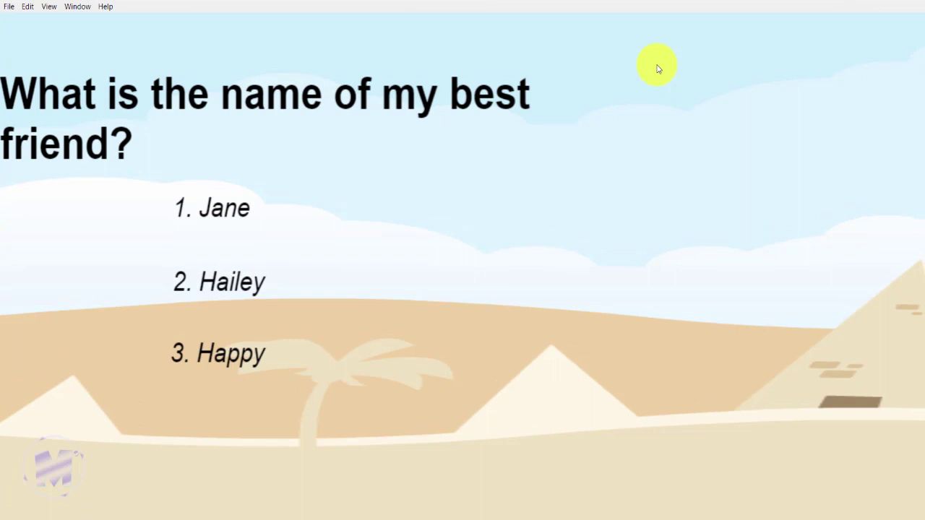
{"action": "key", "text": "alt+F4"}
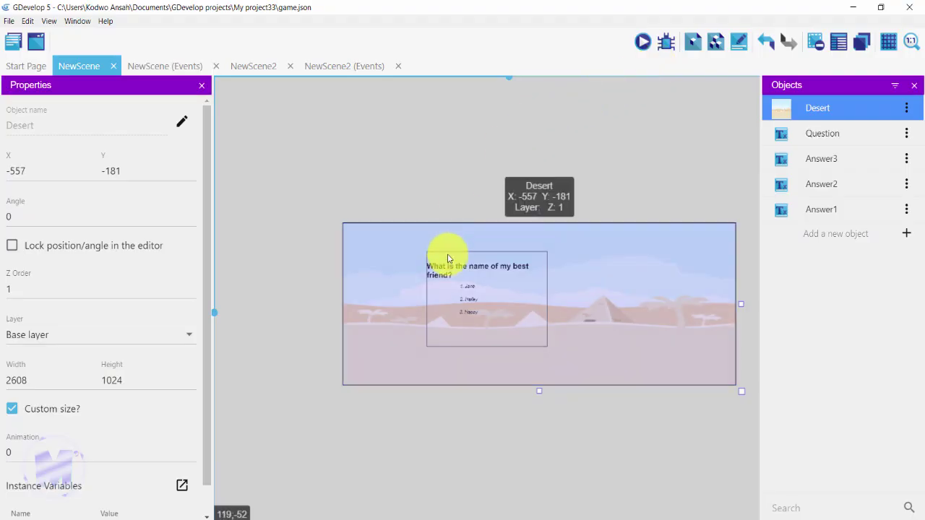
Step: Move the Question text to about X 67, Y 63, preview the scene, and close the preview
{"action": "left_click", "coordinate": [454, 276]}
{"action": "left_click_drag", "start_coordinate": [454, 276], "coordinate": [466, 277]}
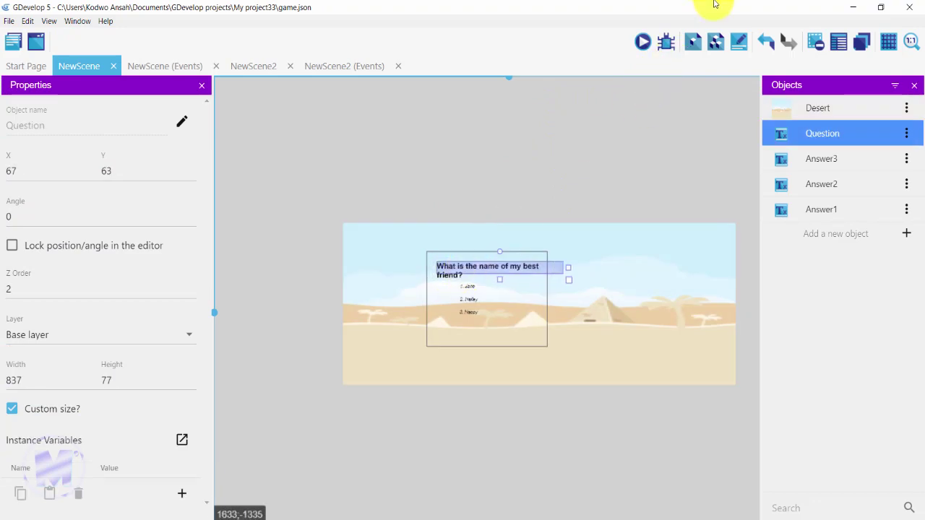
{"action": "left_click", "coordinate": [643, 42]}
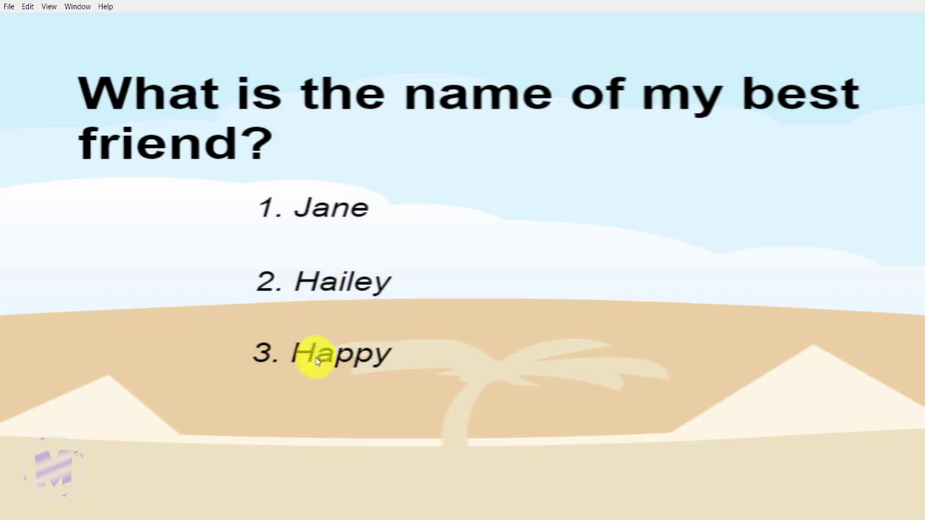
{"action": "key", "text": "alt+F4"}
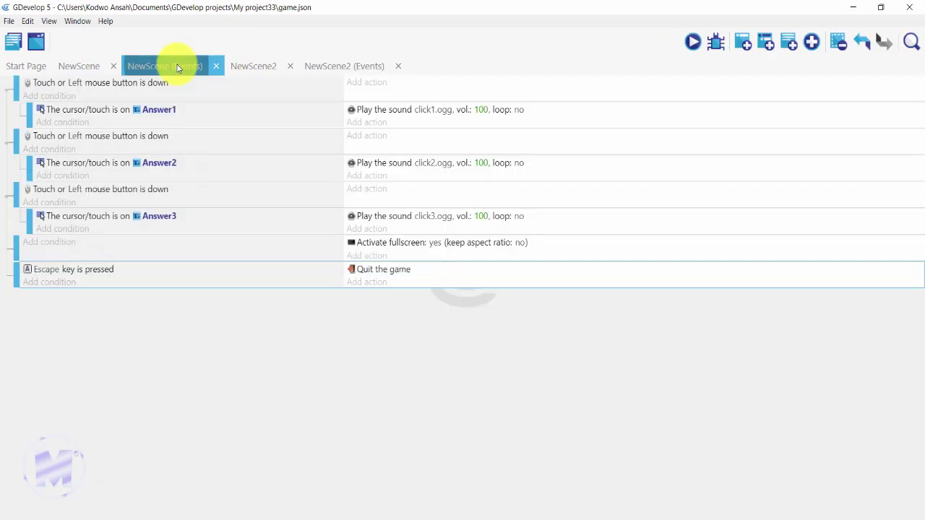
Step: Add a Trigger once while true condition to the Answer1 sub-event in the NewScene events
{"action": "left_click", "coordinate": [176, 66]}
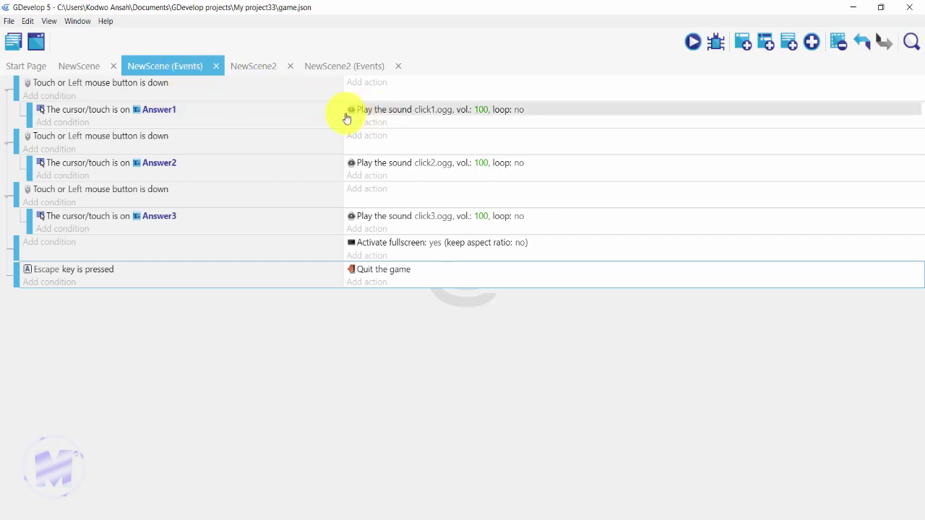
{"action": "left_click", "coordinate": [72, 123]}
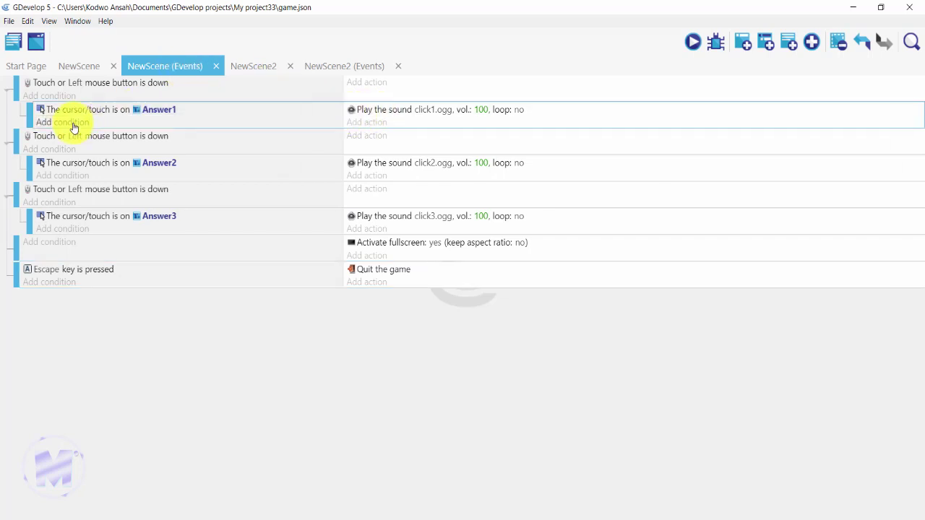
{"action": "type", "text": "trigg"}
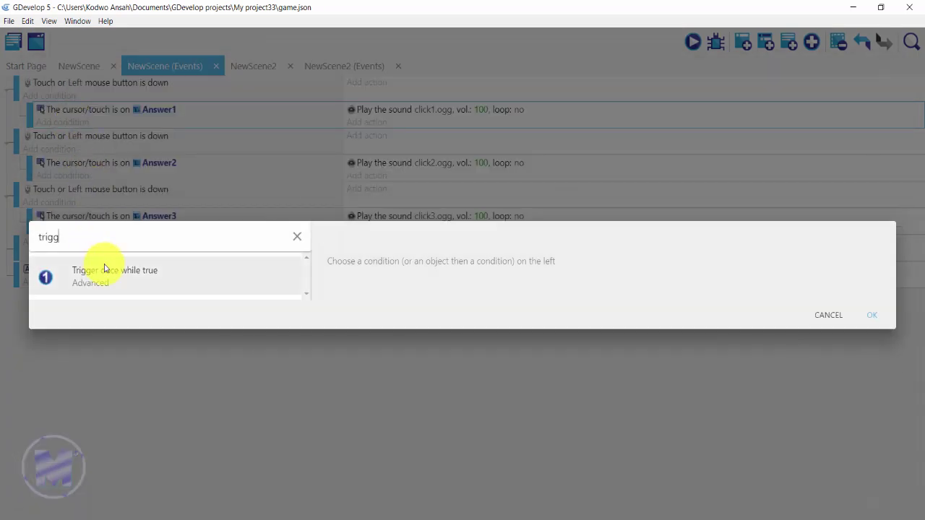
{"action": "left_click", "coordinate": [101, 273]}
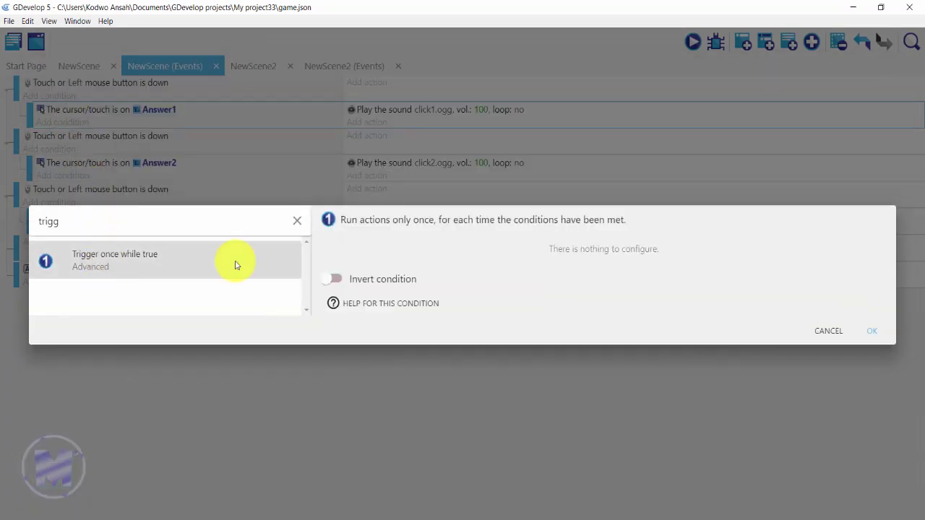
{"action": "left_click", "coordinate": [872, 331]}
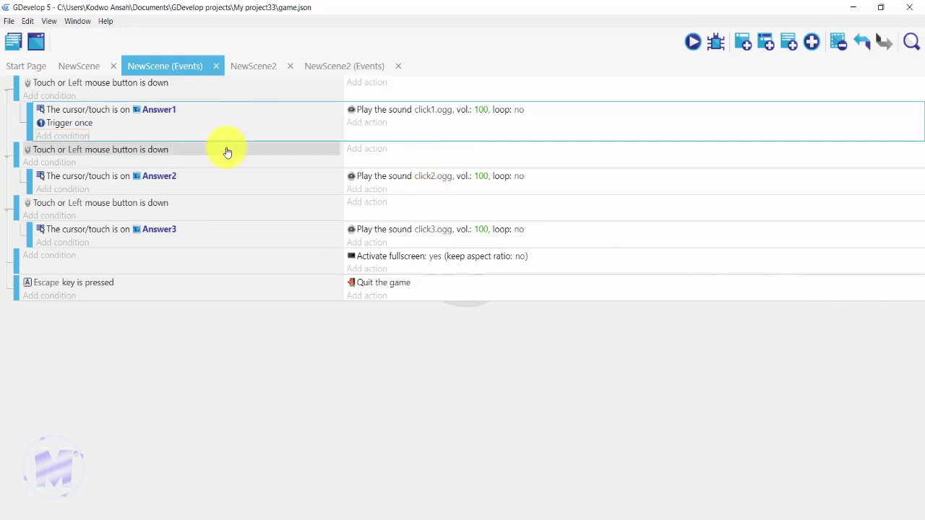
Step: Copy the Trigger once condition from the Answer1 sub-event into the Answer2 and Answer3 sub-events
{"action": "left_click", "coordinate": [161, 124]}
{"action": "right_click", "coordinate": [165, 123]}
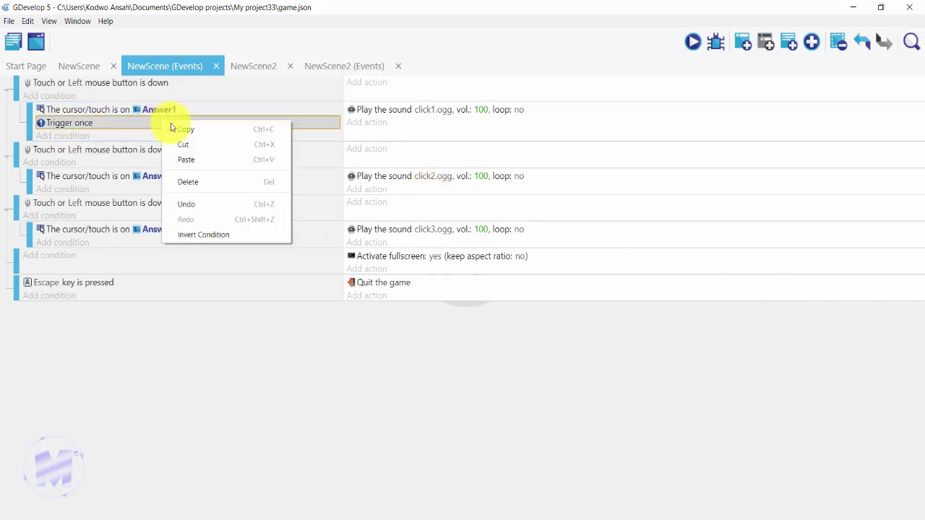
{"action": "left_click", "coordinate": [181, 128]}
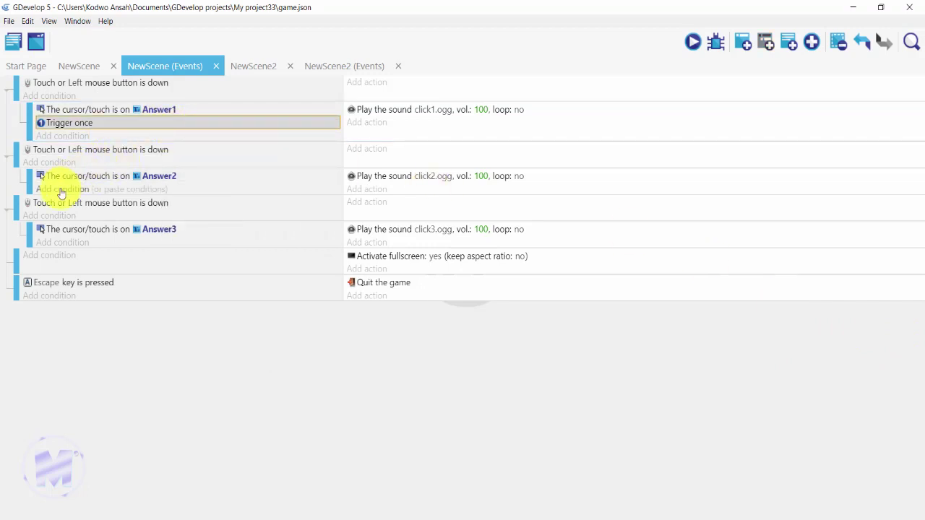
{"action": "right_click", "coordinate": [62, 192]}
{"action": "left_click", "coordinate": [72, 197]}
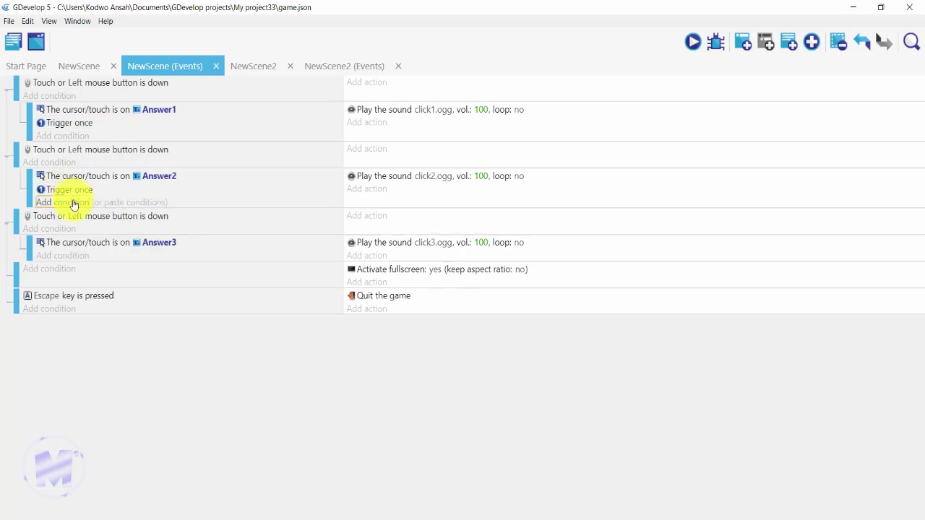
{"action": "right_click", "coordinate": [58, 255]}
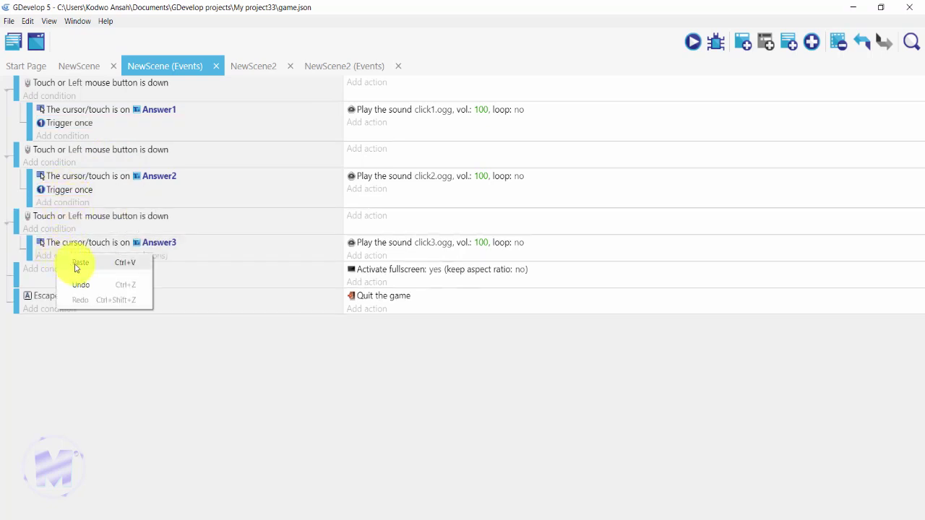
{"action": "left_click", "coordinate": [76, 263]}
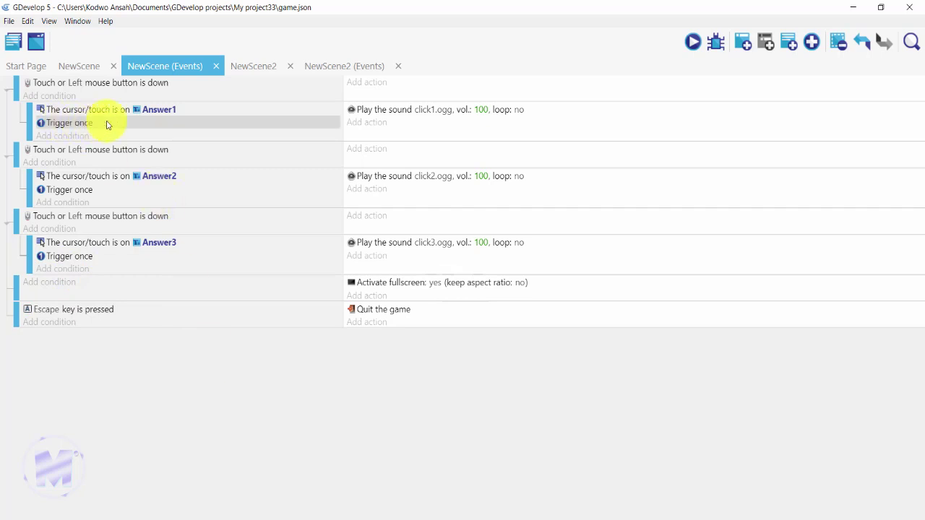
{"action": "left_click", "coordinate": [213, 127]}
Step: Add a Change the scene action to the Answer2 sub-event in the NewScene events, with "NewScene2" as the new scene
{"action": "left_click", "coordinate": [68, 68]}
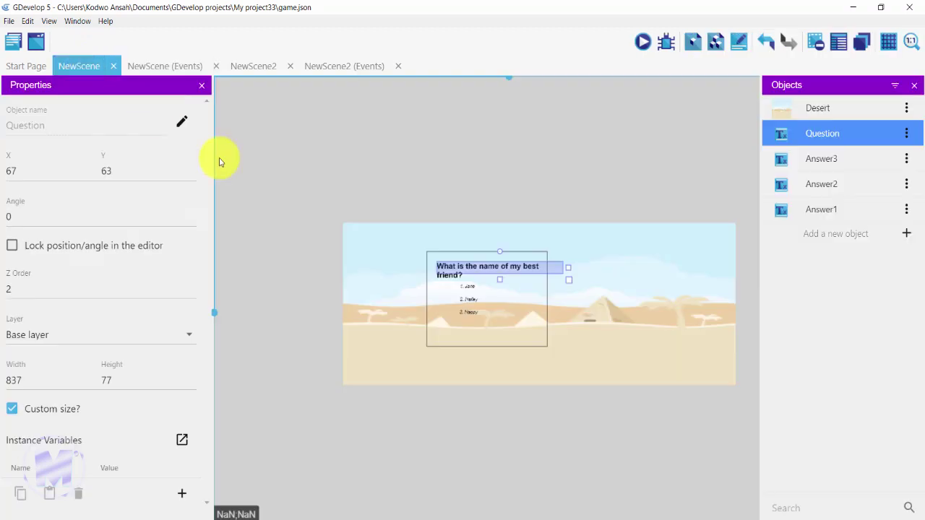
{"action": "left_click", "coordinate": [183, 67]}
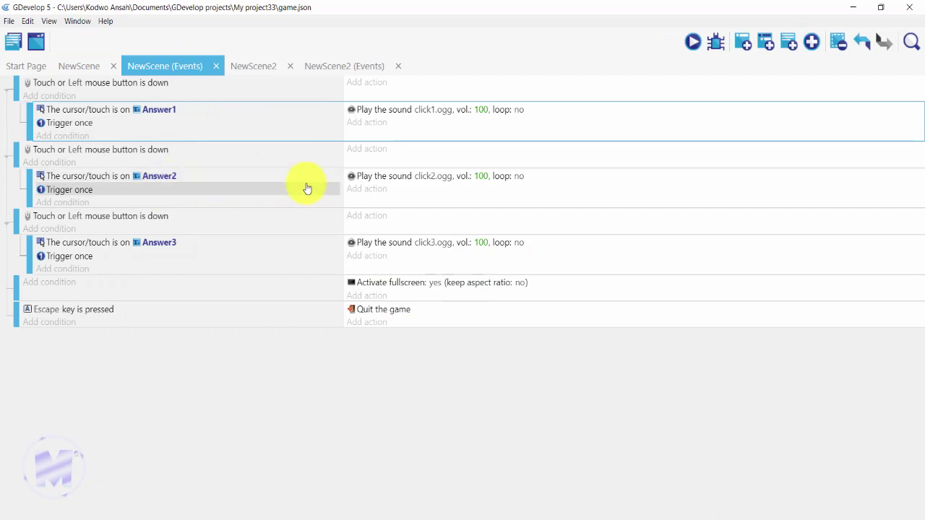
{"action": "left_click", "coordinate": [366, 190]}
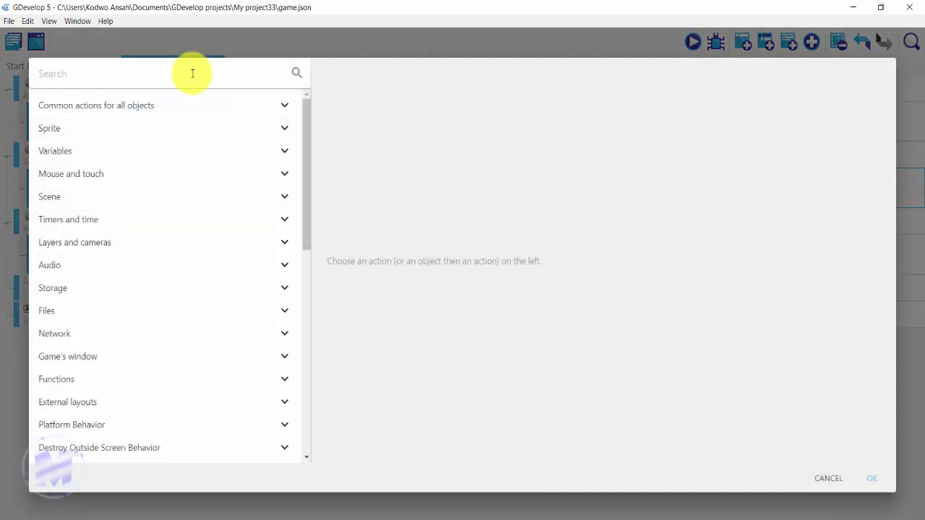
{"action": "type", "text": "sce"}
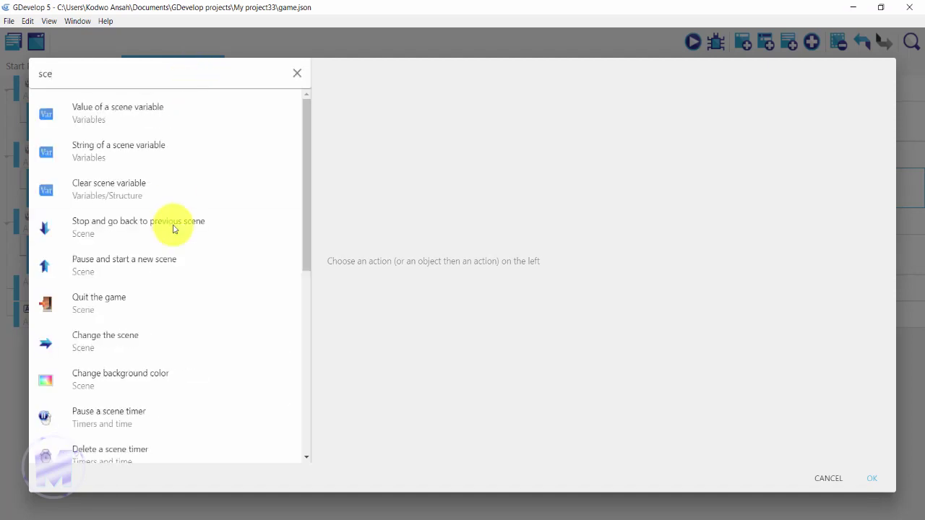
{"action": "left_click", "coordinate": [138, 345]}
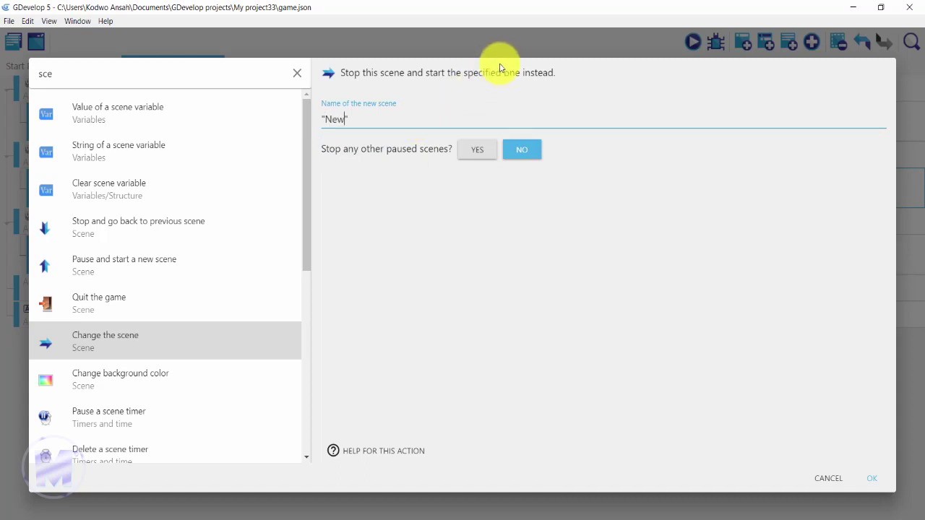
{"action": "type", "text": "ene"}
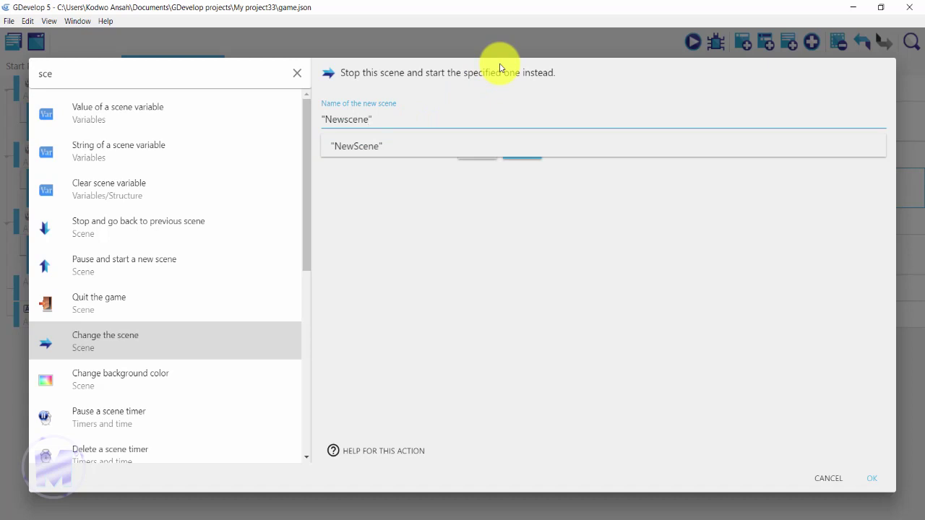
{"action": "key", "text": "BackSpace"}
{"action": "key", "text": "BackSpace"}
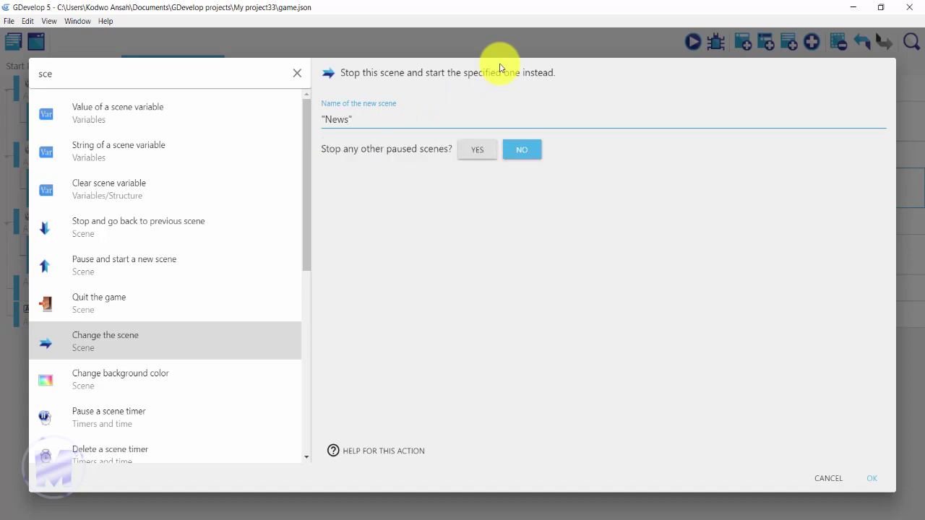
{"action": "type", "text": "ene"}
{"action": "type", "text": "e"}
{"action": "type", "text": "2"}
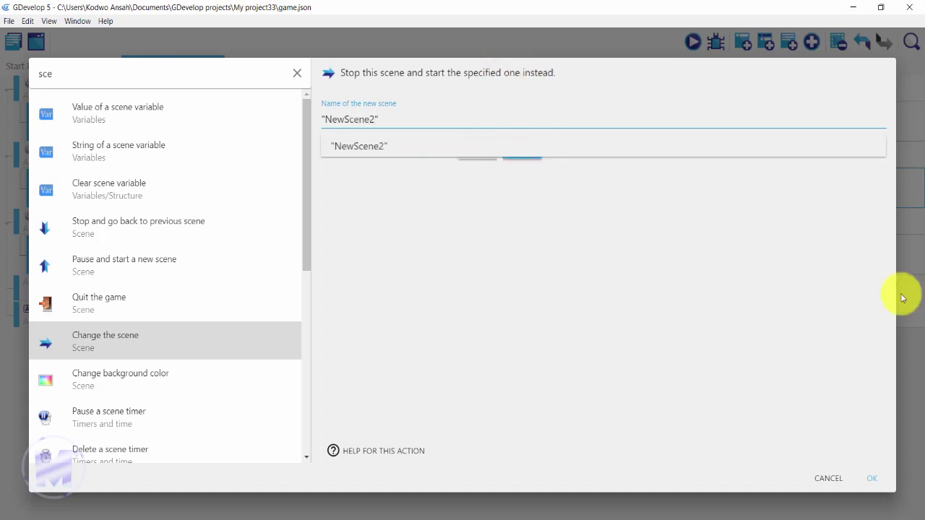
{"action": "left_click", "coordinate": [872, 478]}
{"action": "left_click", "coordinate": [878, 478]}
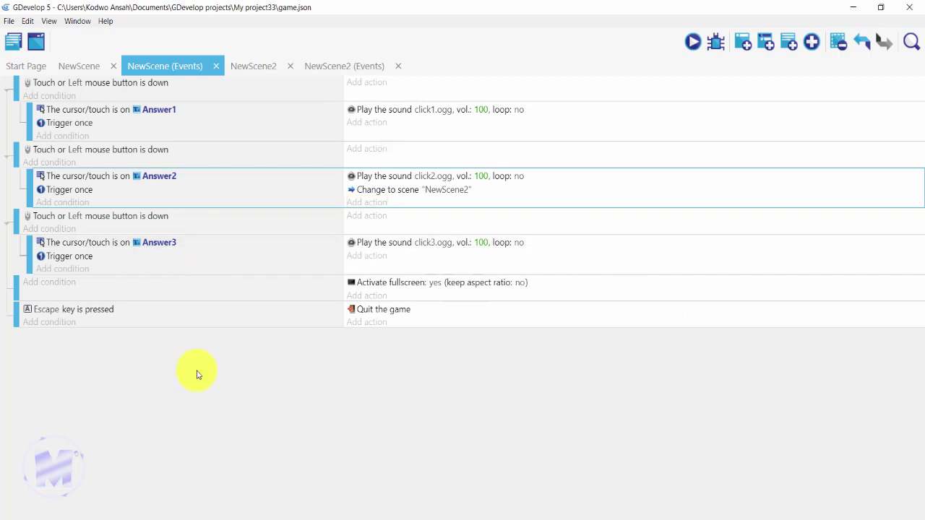
Step: Preview NewScene in a maximized window, choose the second answer to test the scene change, and close the preview
{"action": "left_click", "coordinate": [63, 67]}
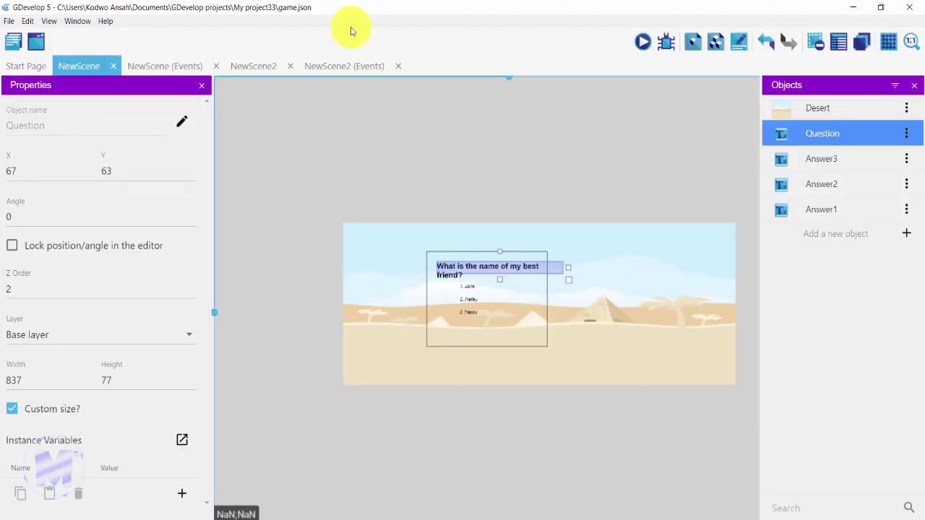
{"action": "left_click", "coordinate": [642, 41]}
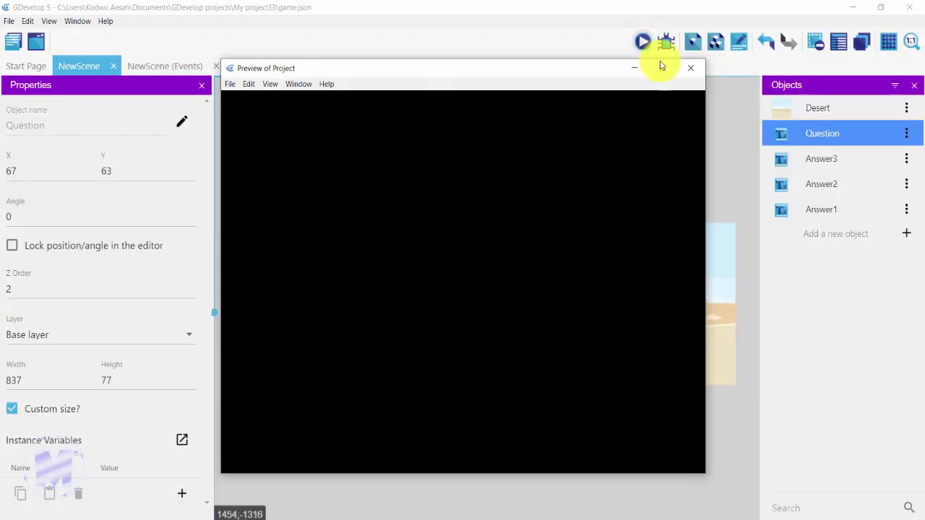
{"action": "left_click", "coordinate": [661, 64]}
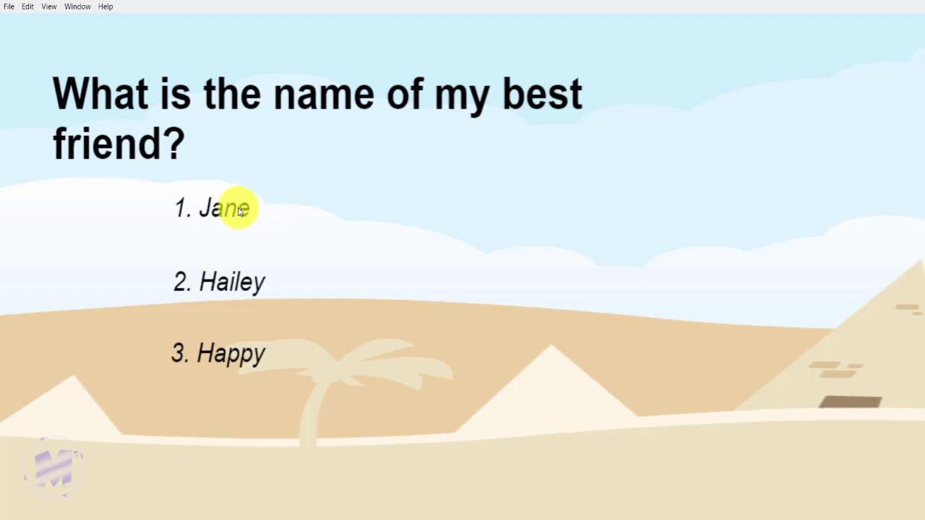
{"action": "left_click", "coordinate": [241, 289]}
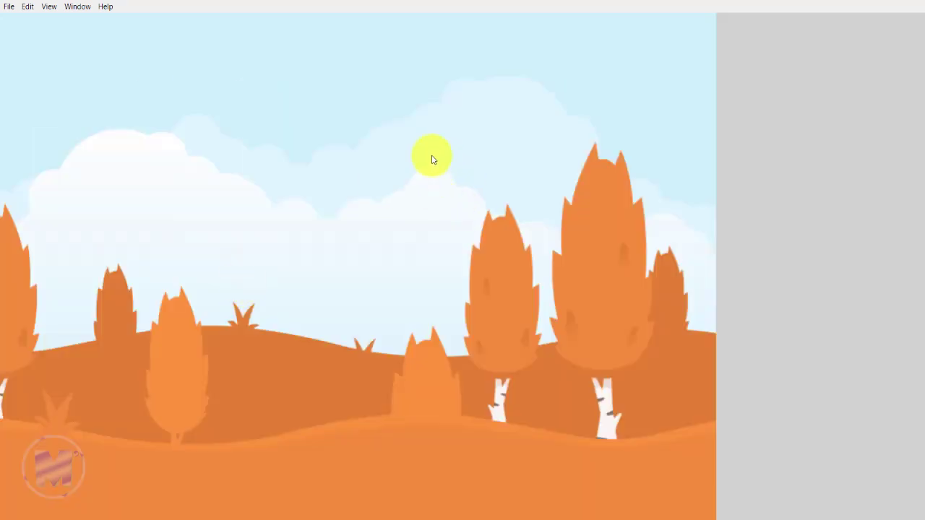
{"action": "key", "text": "alt+F4"}
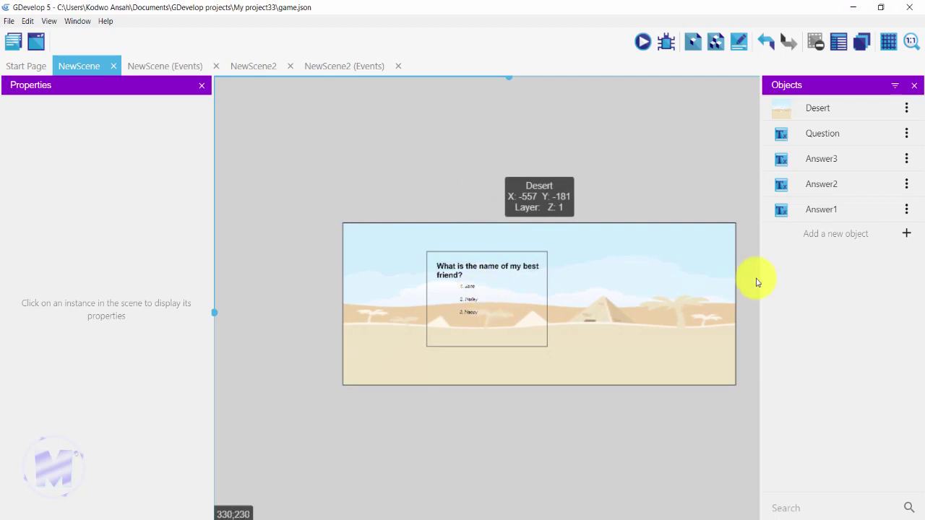
Step: Add a new text object to NewScene containing "correct" and colour it green (7ED321)
{"action": "left_click", "coordinate": [907, 234]}
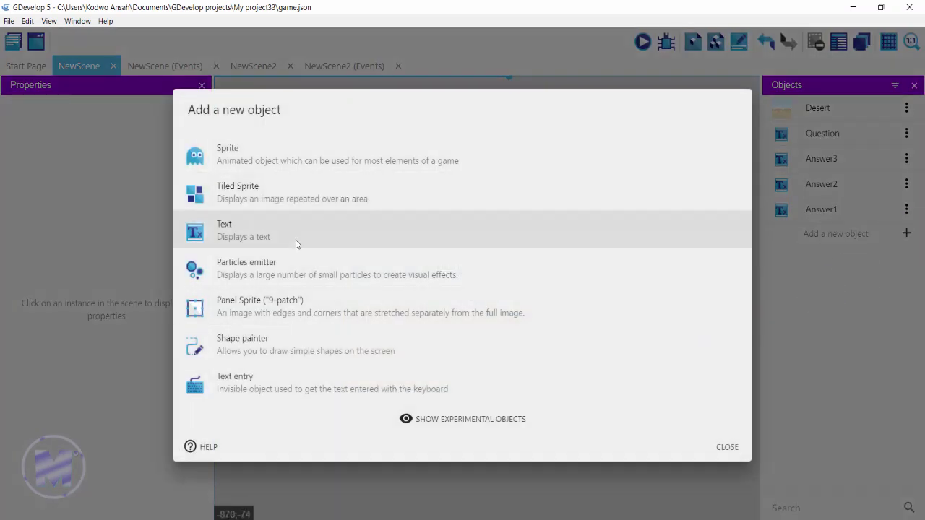
{"action": "left_click", "coordinate": [296, 245]}
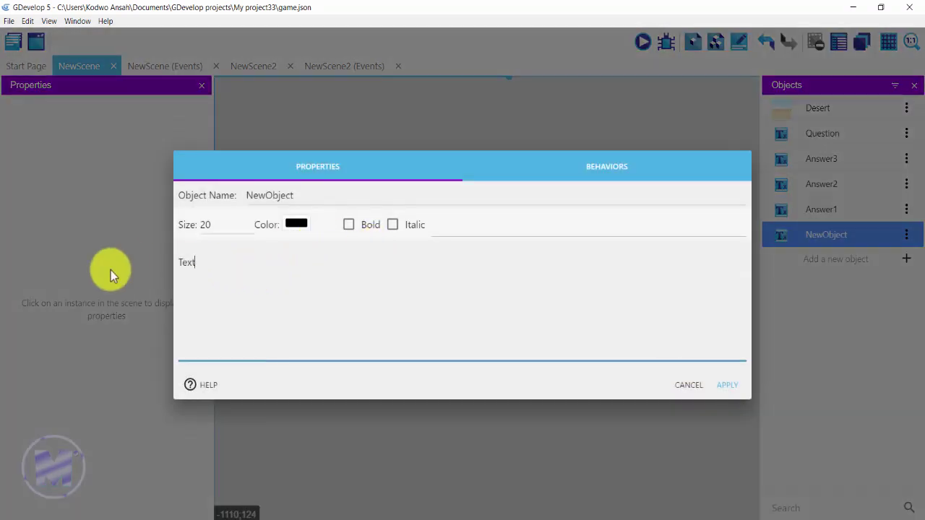
{"action": "key", "text": "ctrl+a"}
{"action": "type", "text": "co"}
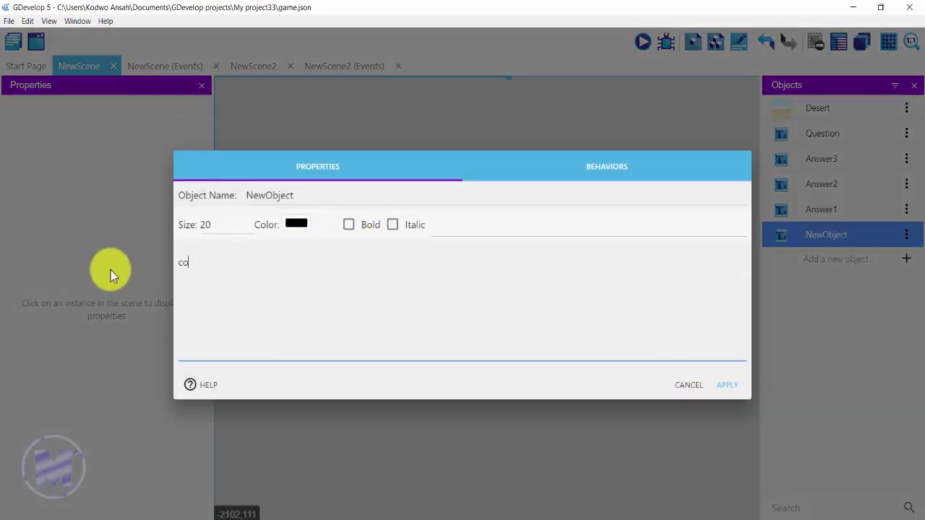
{"action": "type", "text": "rrect"}
{"action": "left_click", "coordinate": [295, 224]}
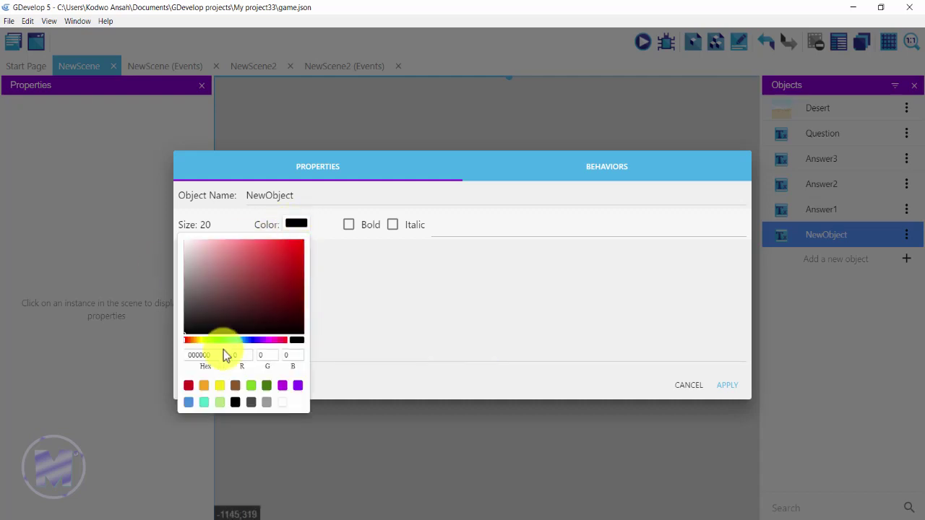
{"action": "left_click", "coordinate": [251, 385]}
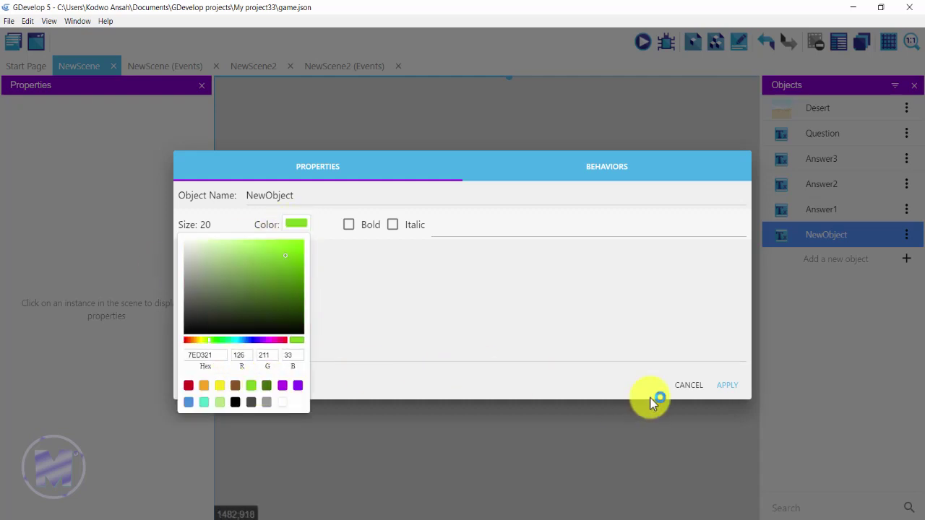
{"action": "left_click", "coordinate": [724, 389]}
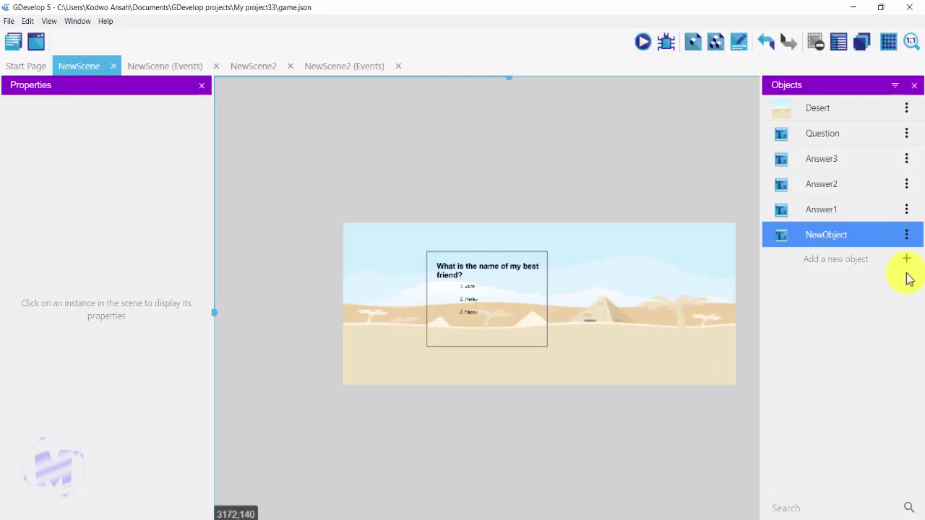
Step: Rename the new green text object as Correct
{"action": "left_click", "coordinate": [906, 235]}
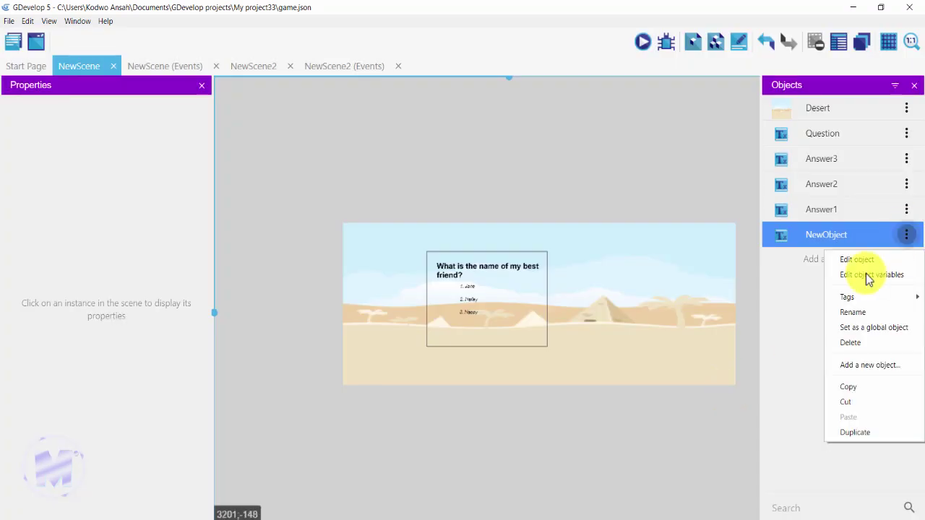
{"action": "left_click", "coordinate": [854, 312]}
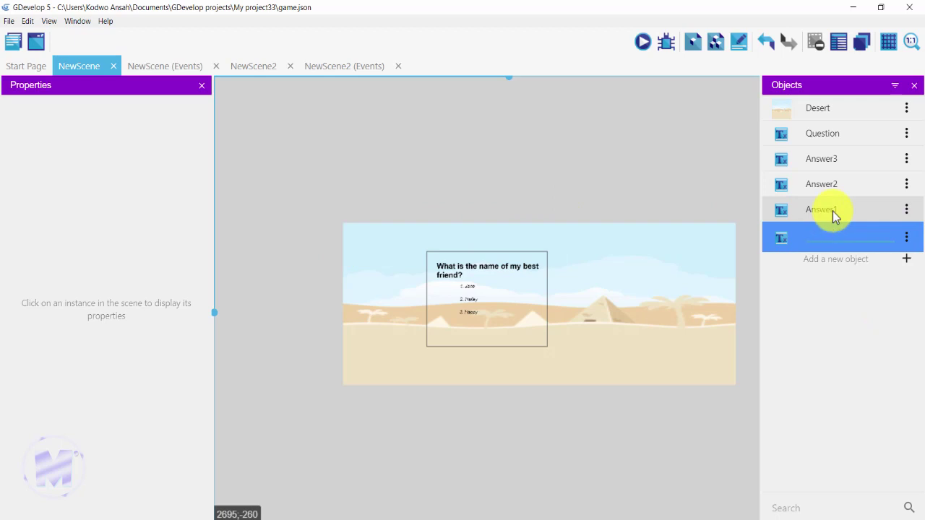
{"action": "type", "text": "Correct"}
{"action": "key", "text": "Return"}
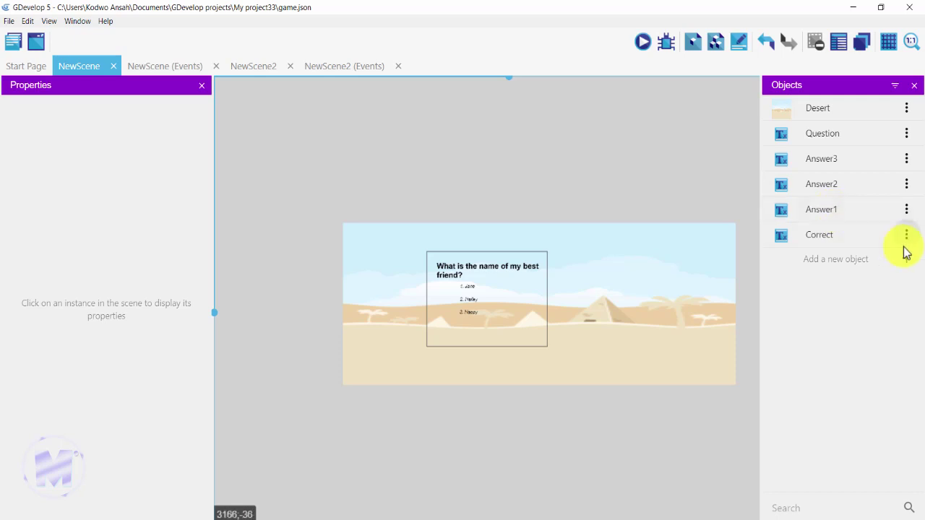
Step: Duplicate the Correct text object in NewScene
{"action": "left_click", "coordinate": [906, 236]}
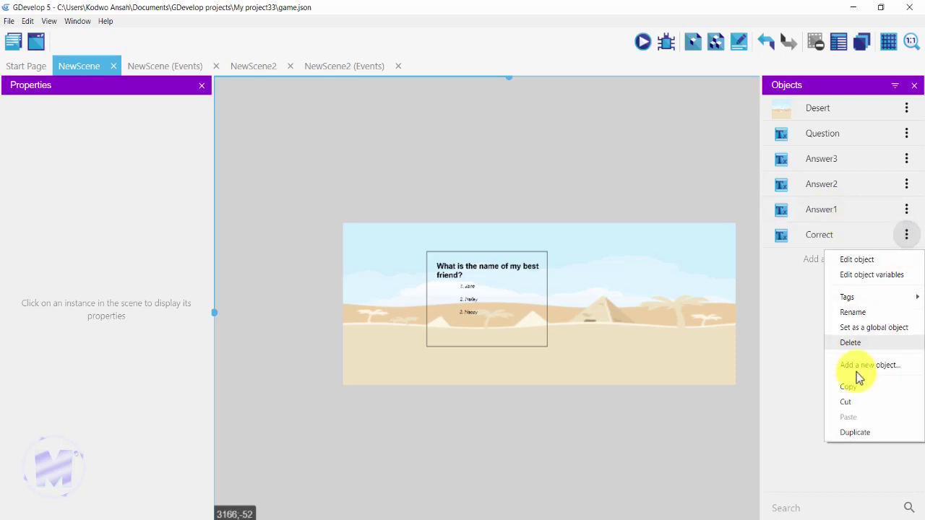
{"action": "left_click", "coordinate": [853, 433]}
{"action": "left_click", "coordinate": [903, 240]}
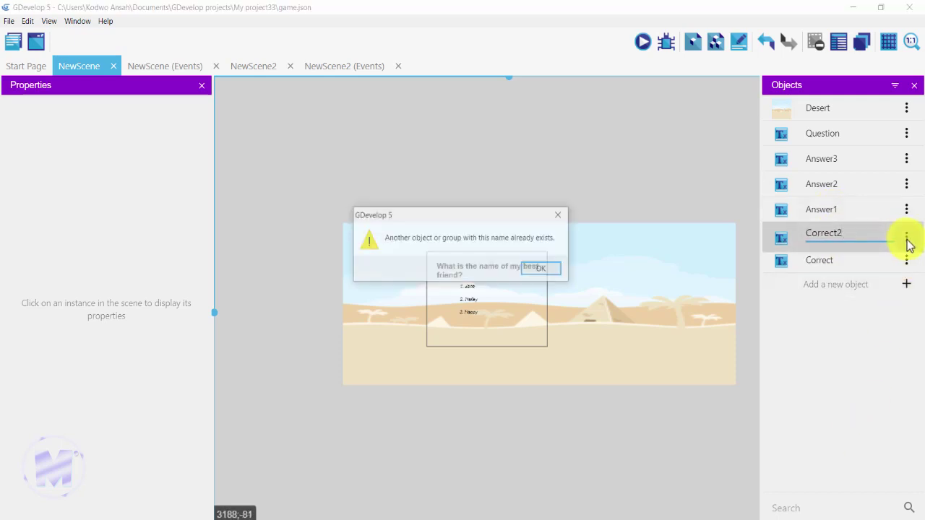
{"action": "left_click", "coordinate": [840, 233]}
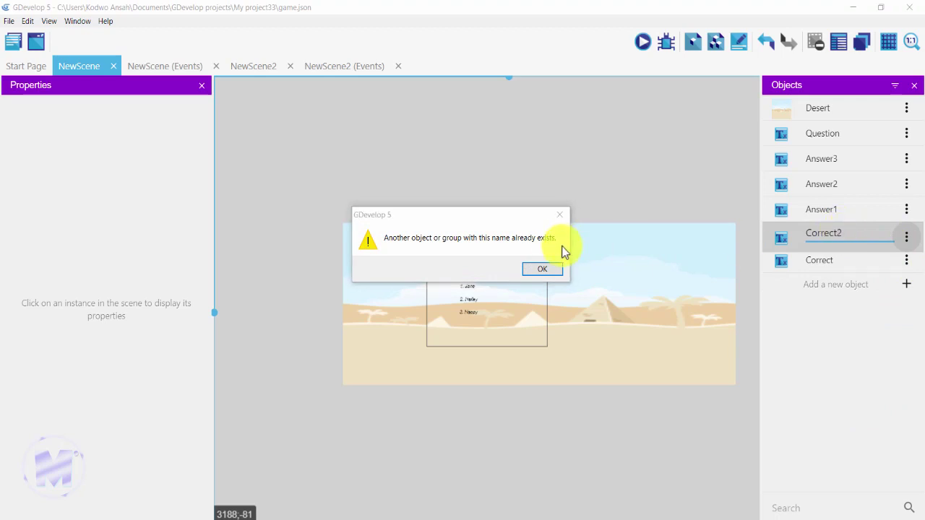
{"action": "left_click", "coordinate": [550, 268]}
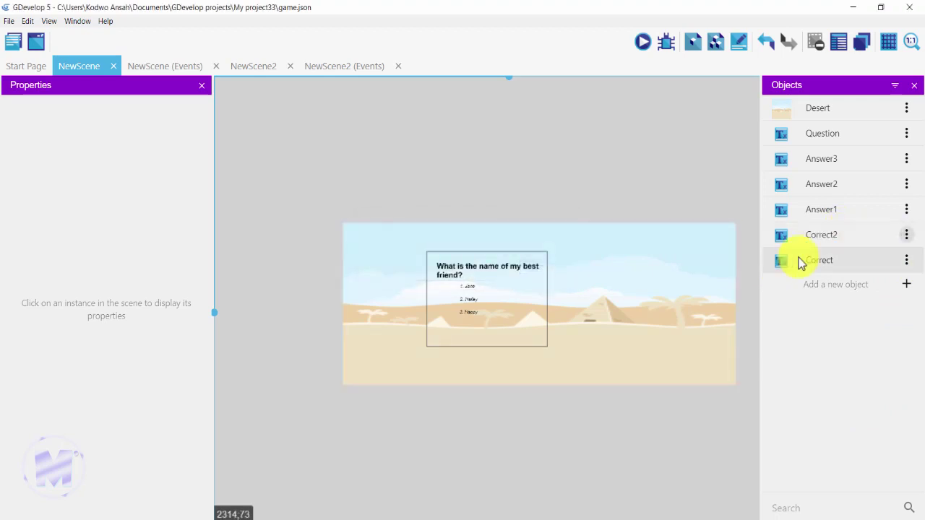
Step: Edit the duplicated text object: name it Wrong, set its text to "Wrong" and its colour to red (D0021B)
{"action": "left_click", "coordinate": [906, 234]}
{"action": "left_click", "coordinate": [897, 260]}
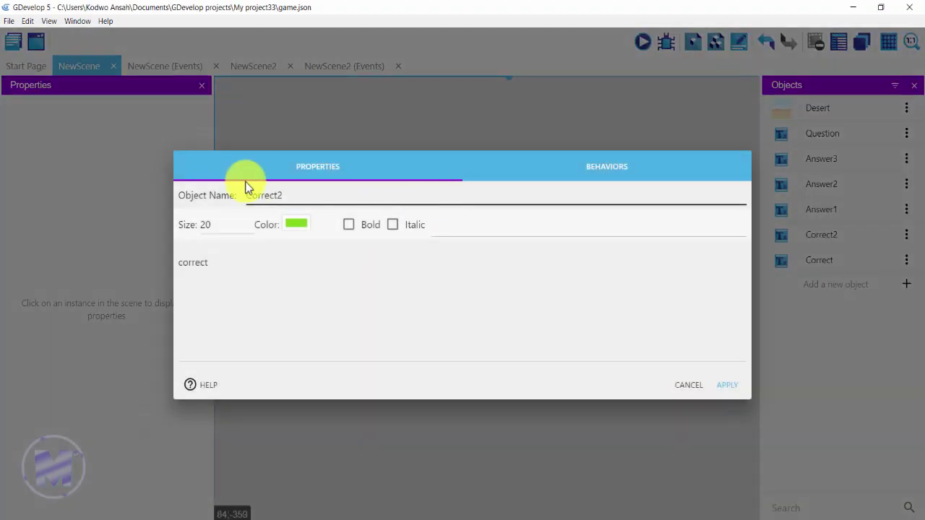
{"action": "left_click_drag", "start_coordinate": [293, 198], "coordinate": [212, 198]}
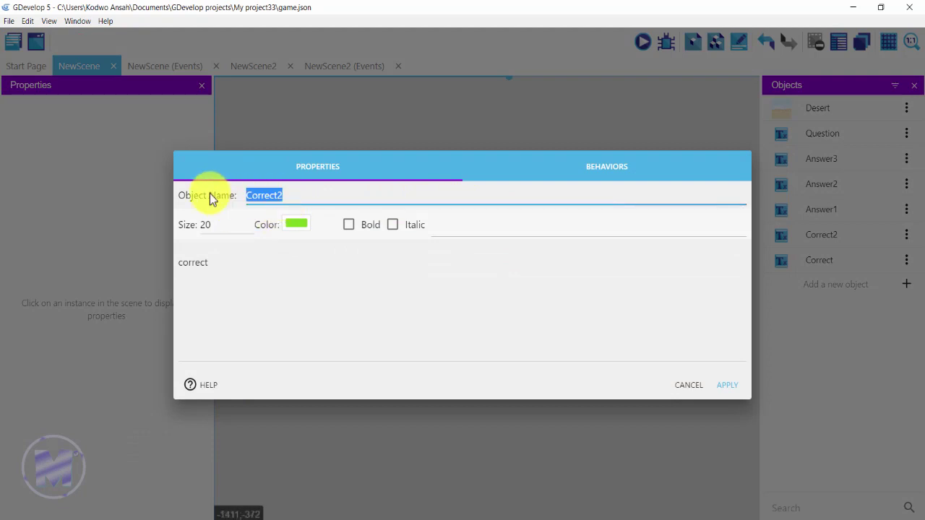
{"action": "type", "text": "Wrong"}
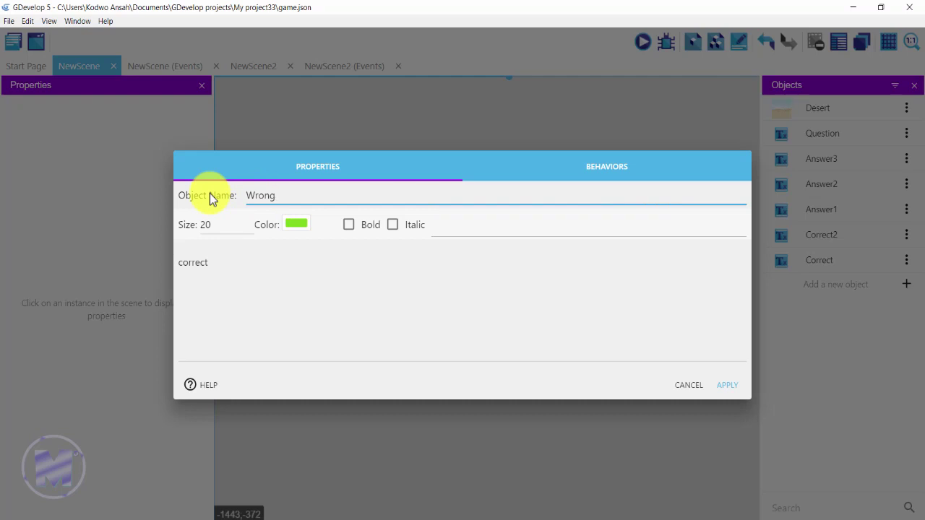
{"action": "left_click_drag", "start_coordinate": [217, 264], "coordinate": [137, 266]}
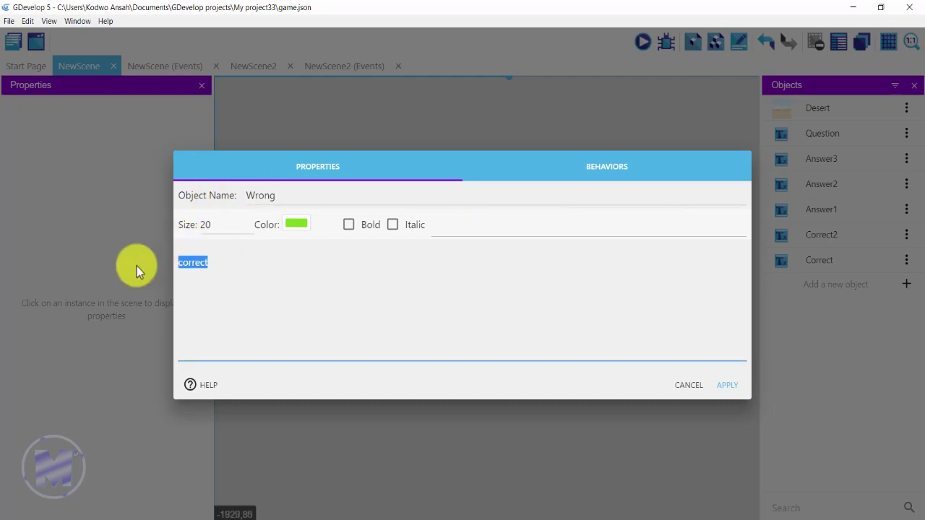
{"action": "type", "text": "Wrong"}
{"action": "left_click", "coordinate": [298, 224]}
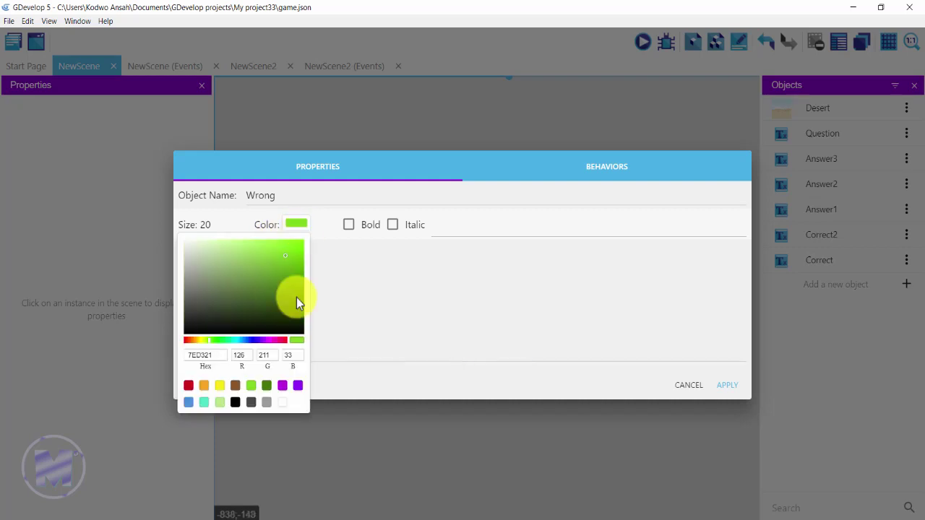
{"action": "left_click", "coordinate": [189, 387]}
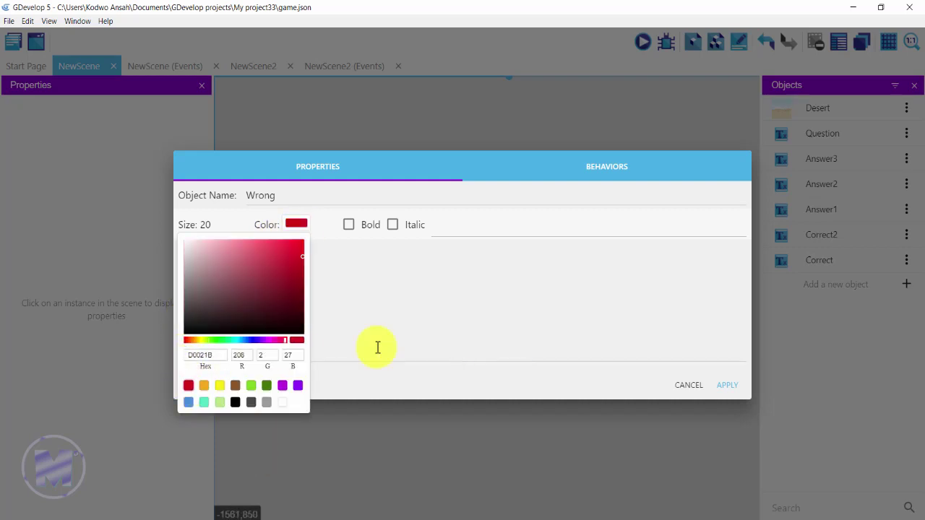
{"action": "left_click", "coordinate": [417, 374]}
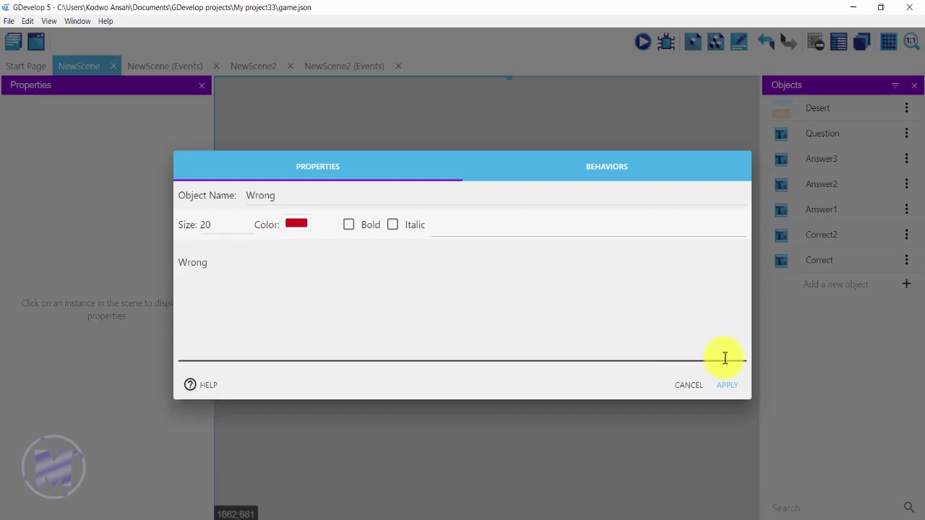
{"action": "left_click", "coordinate": [727, 386]}
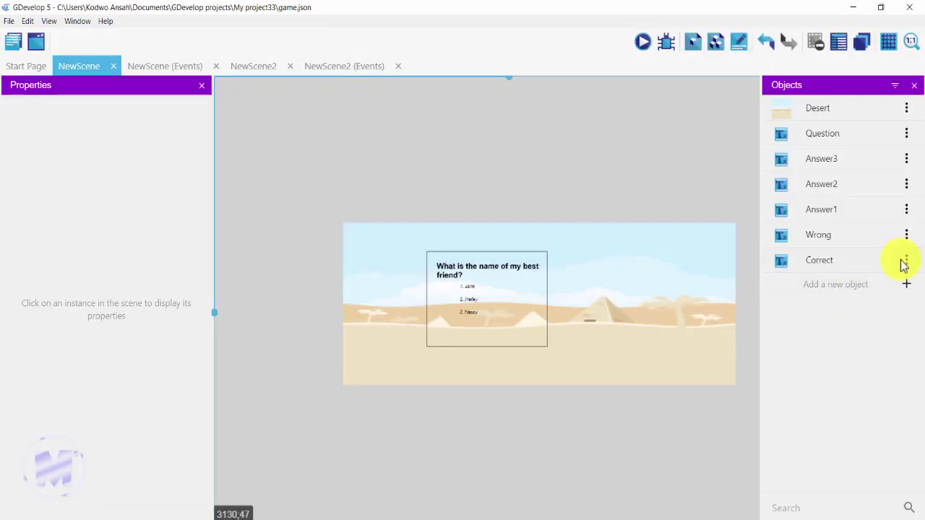
Step: Duplicate the Wrong text object as Wrong1, keeping its text and red colour
{"action": "left_click", "coordinate": [907, 235]}
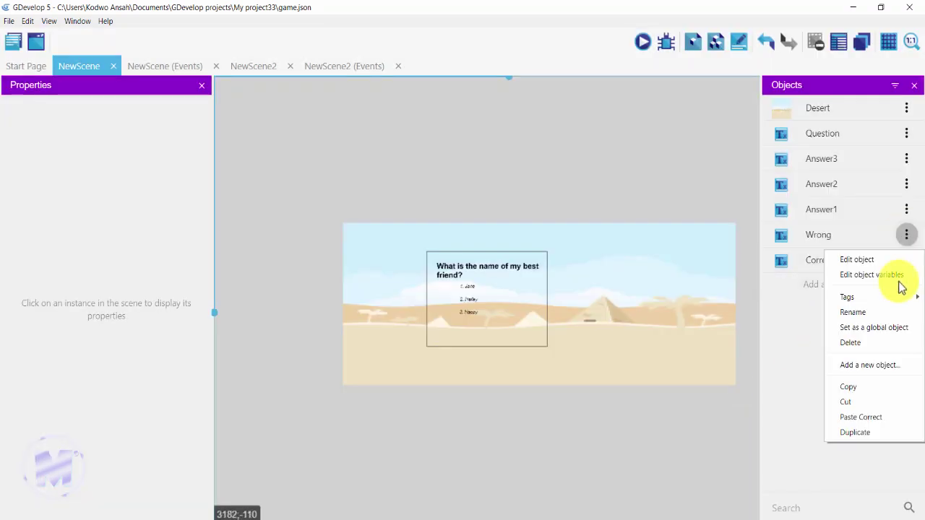
{"action": "left_click", "coordinate": [860, 433]}
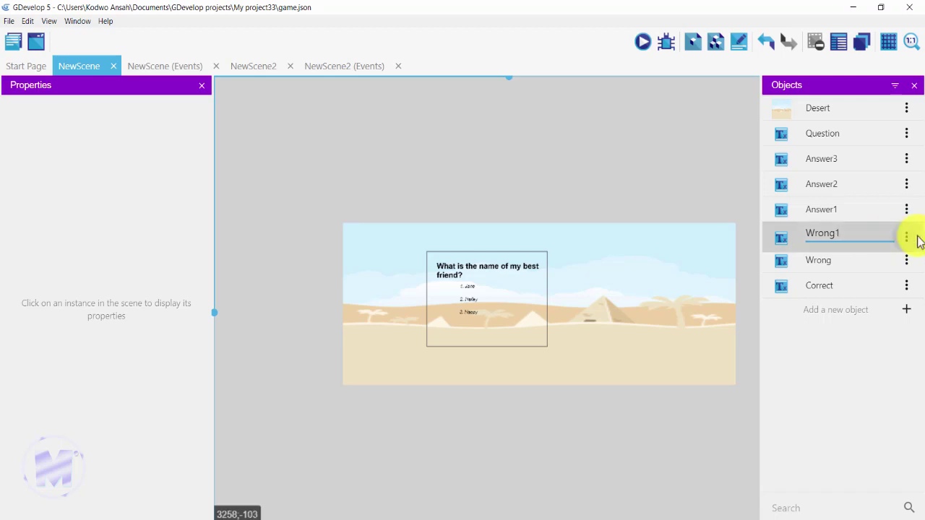
{"action": "left_click", "coordinate": [910, 238]}
{"action": "left_click", "coordinate": [891, 274]}
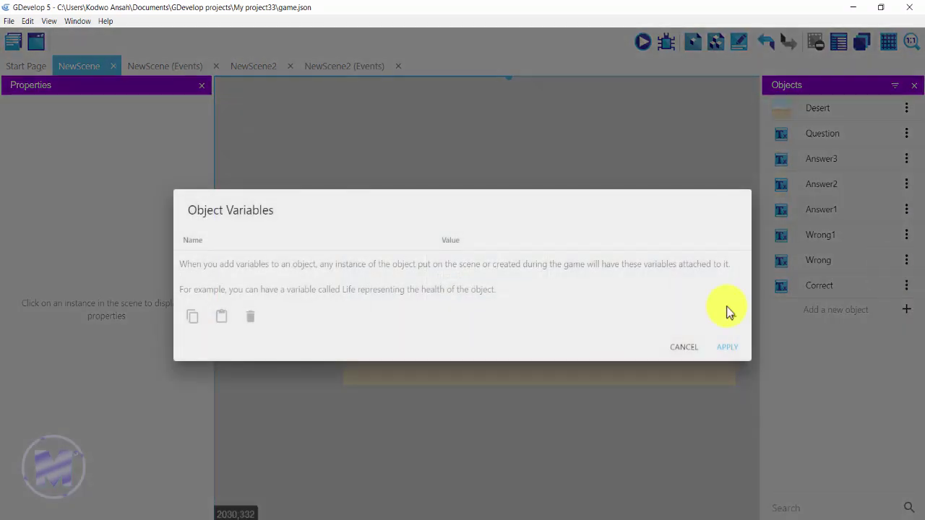
{"action": "left_click", "coordinate": [688, 348]}
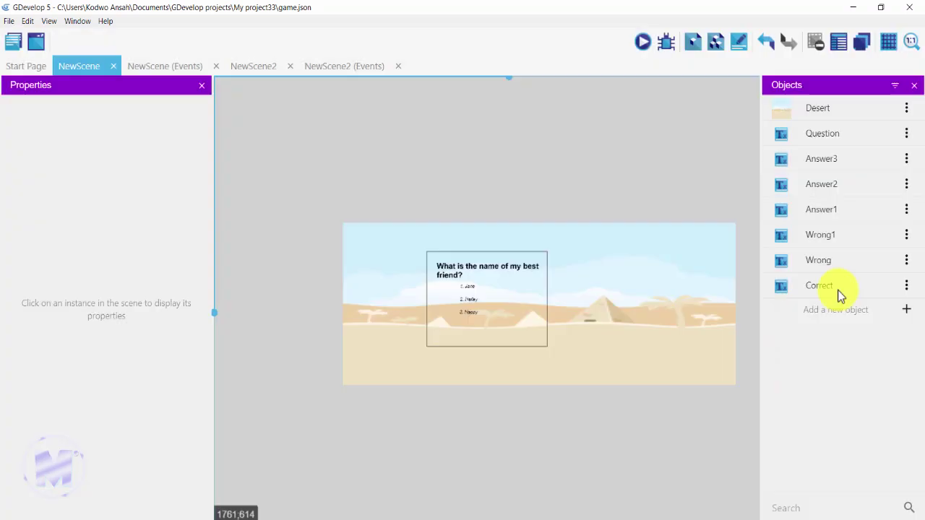
{"action": "left_click", "coordinate": [907, 237]}
{"action": "left_click", "coordinate": [892, 264]}
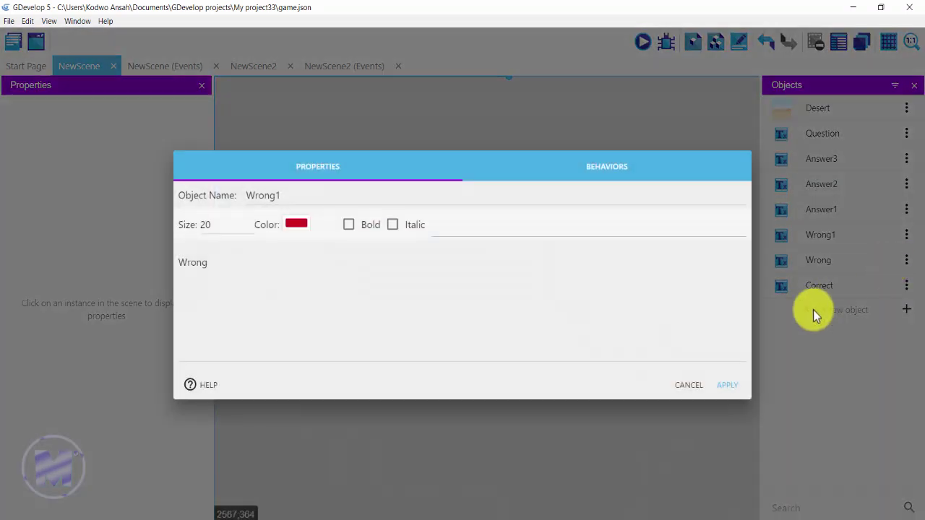
{"action": "left_click", "coordinate": [732, 385]}
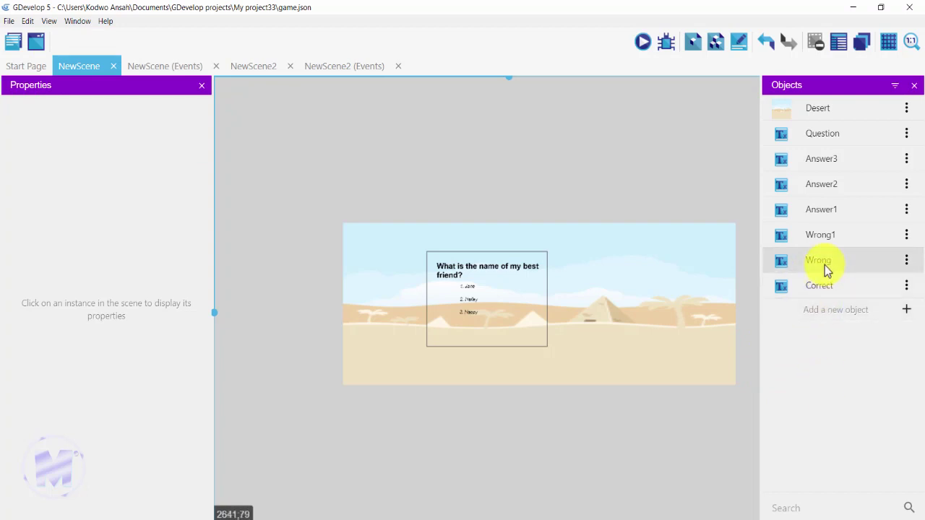
Step: Place Wrong beside the first answer, Wrong1 beside the third answer and Correct beside the second answer in the scene
{"action": "left_click_drag", "start_coordinate": [825, 266], "coordinate": [474, 291]}
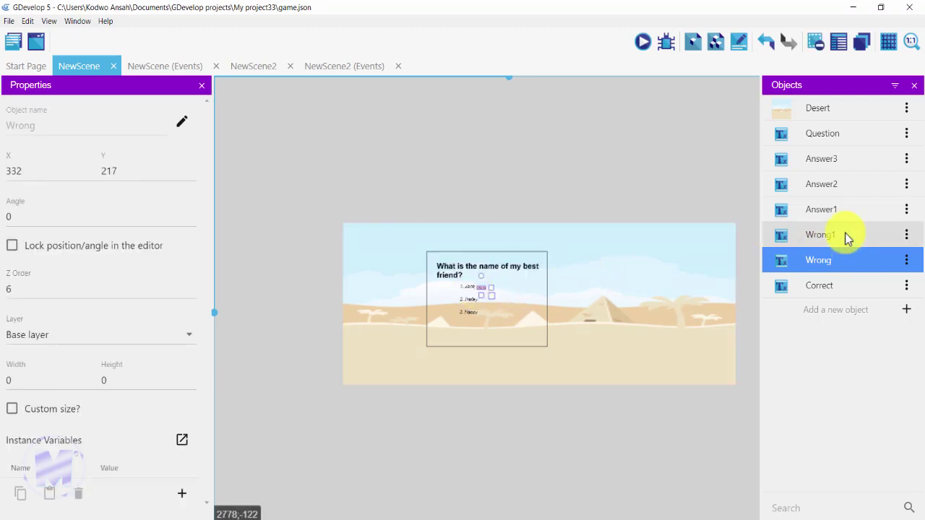
{"action": "left_click_drag", "start_coordinate": [844, 233], "coordinate": [479, 316]}
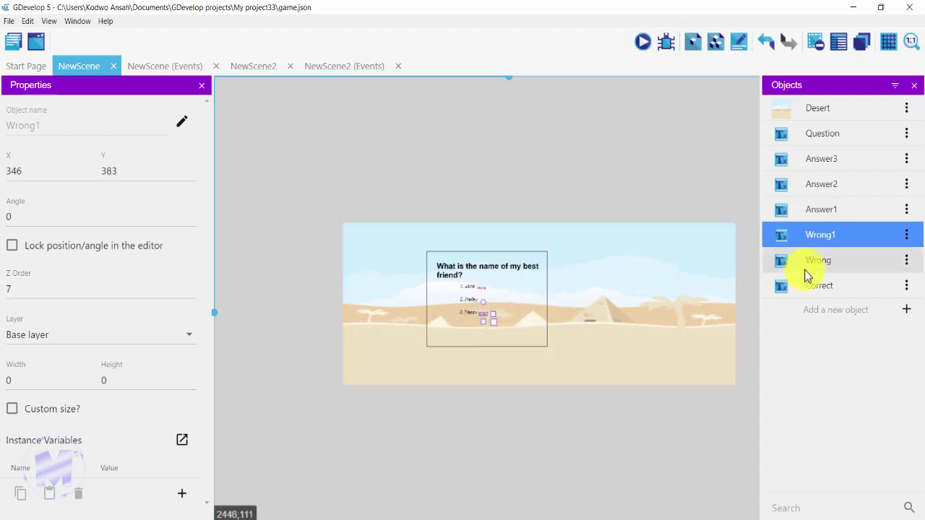
{"action": "left_click_drag", "start_coordinate": [815, 288], "coordinate": [484, 307]}
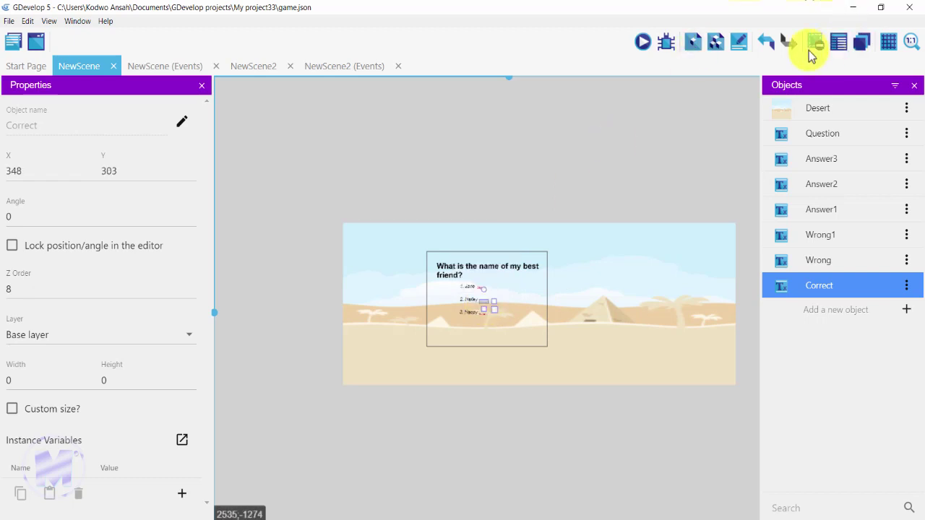
Step: Fine-tune the feedback texts beside the answers, moving Correct up to about Y 301 and Wrong across to about X 339
{"action": "left_click", "coordinate": [910, 41]}
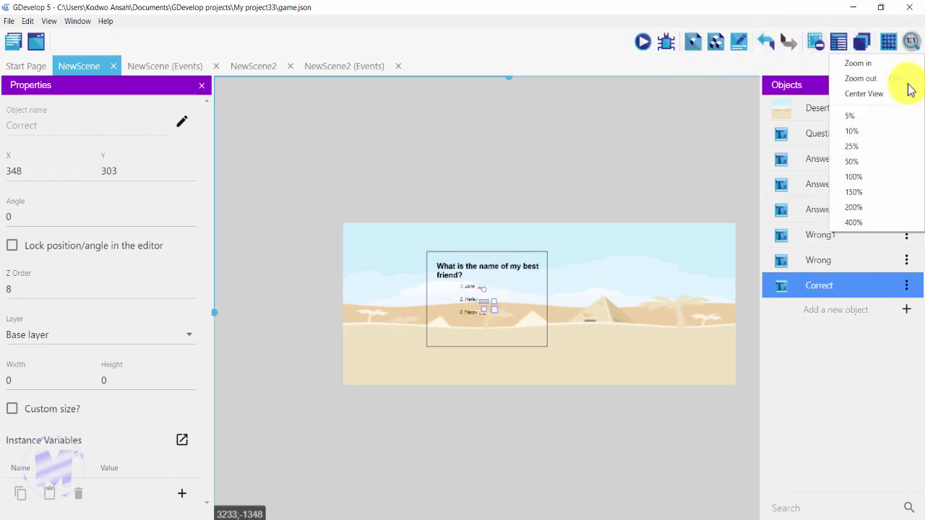
{"action": "left_click", "coordinate": [891, 180]}
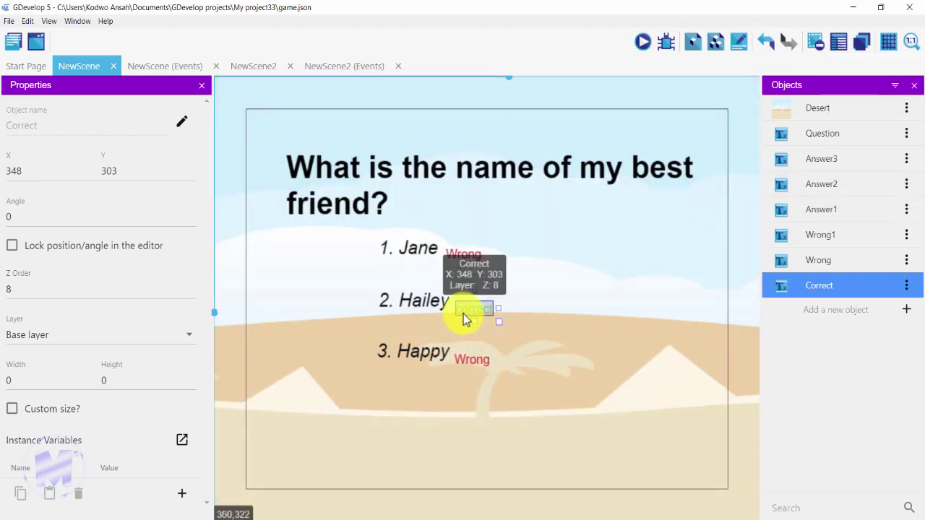
{"action": "left_click_drag", "start_coordinate": [468, 313], "coordinate": [467, 310]}
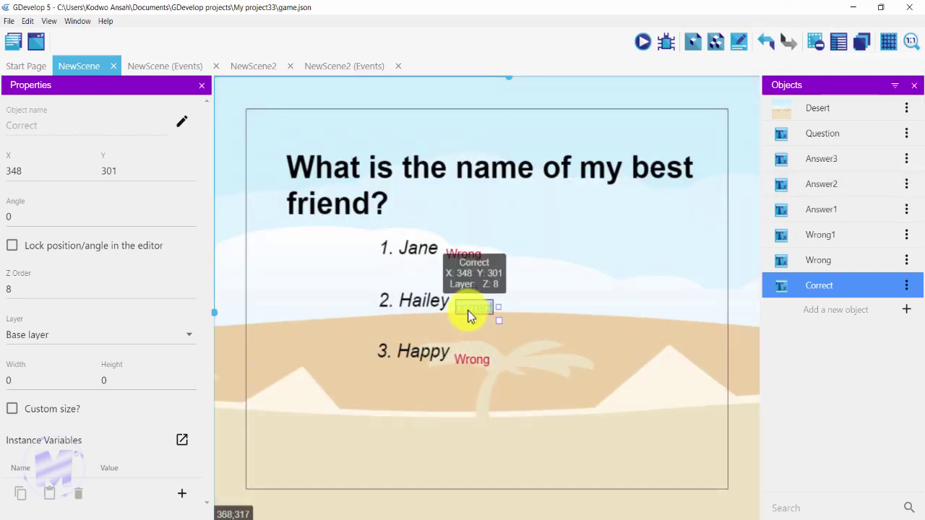
{"action": "left_click", "coordinate": [475, 359]}
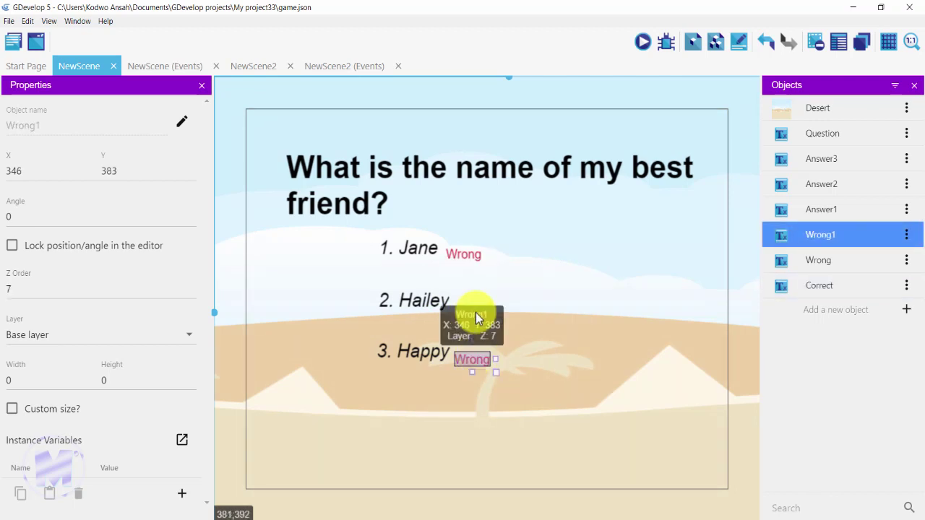
{"action": "left_click_drag", "start_coordinate": [469, 257], "coordinate": [476, 258]}
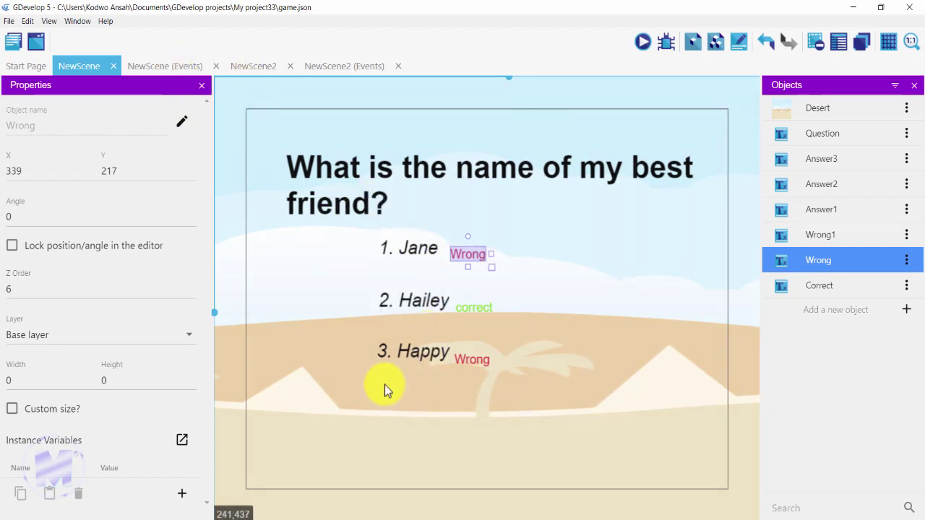
Step: Add a new first event to the NewScene events with the condition "At the beginning of the scene"
{"action": "left_click", "coordinate": [156, 66]}
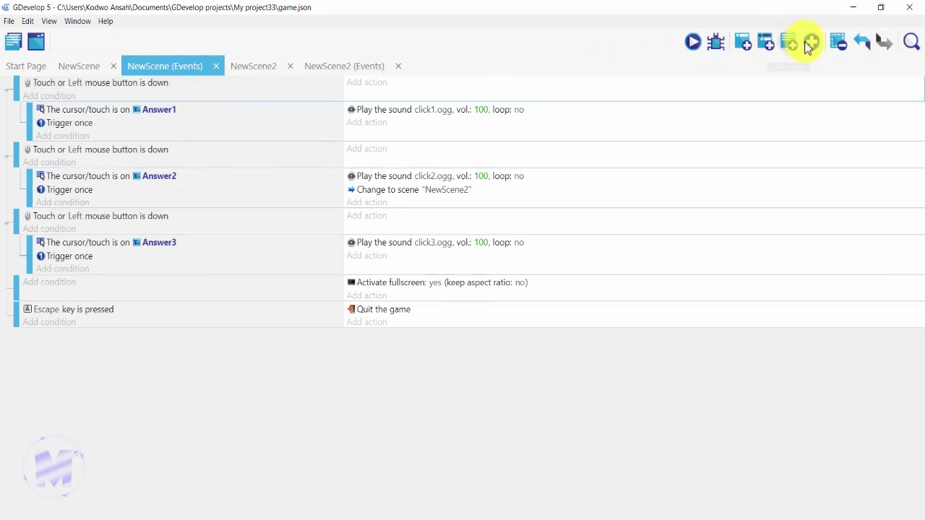
{"action": "left_click", "coordinate": [743, 42]}
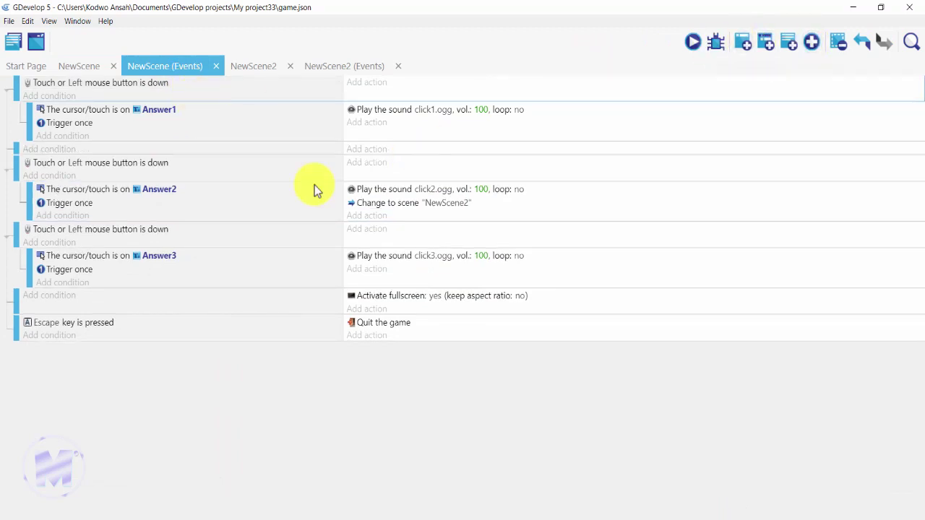
{"action": "left_click_drag", "start_coordinate": [16, 151], "coordinate": [12, 91]}
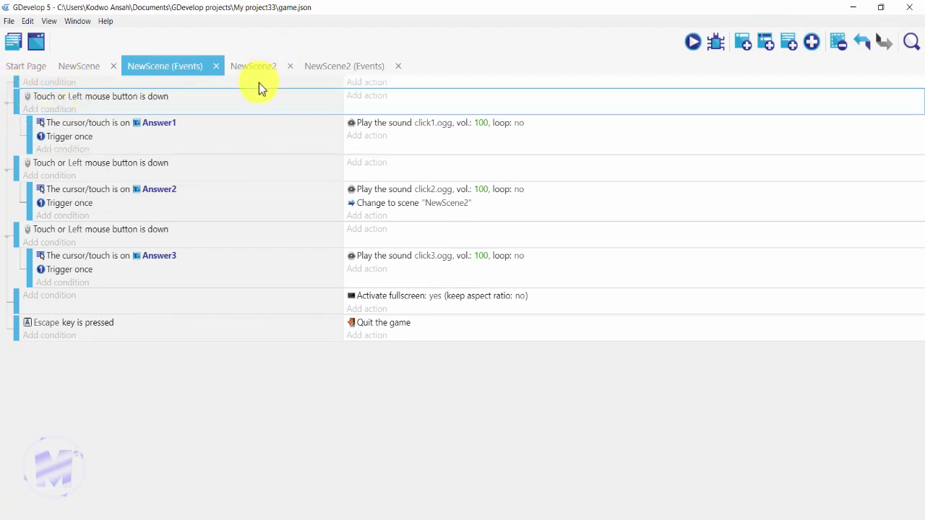
{"action": "left_click", "coordinate": [69, 84]}
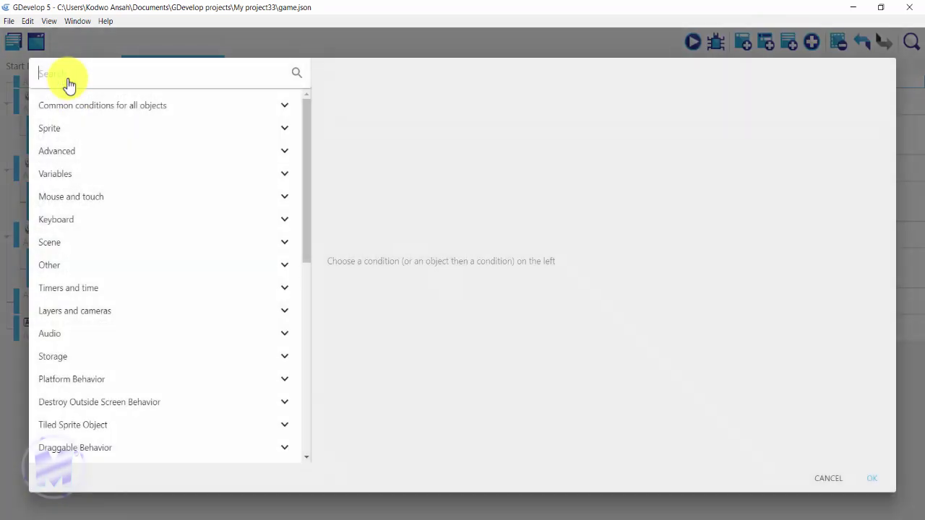
{"action": "type", "text": "at t"}
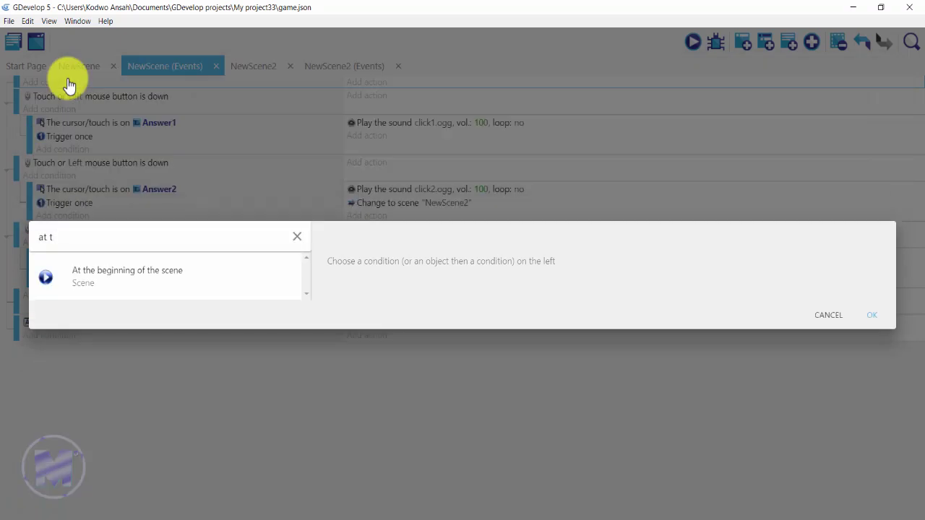
{"action": "left_click", "coordinate": [105, 270]}
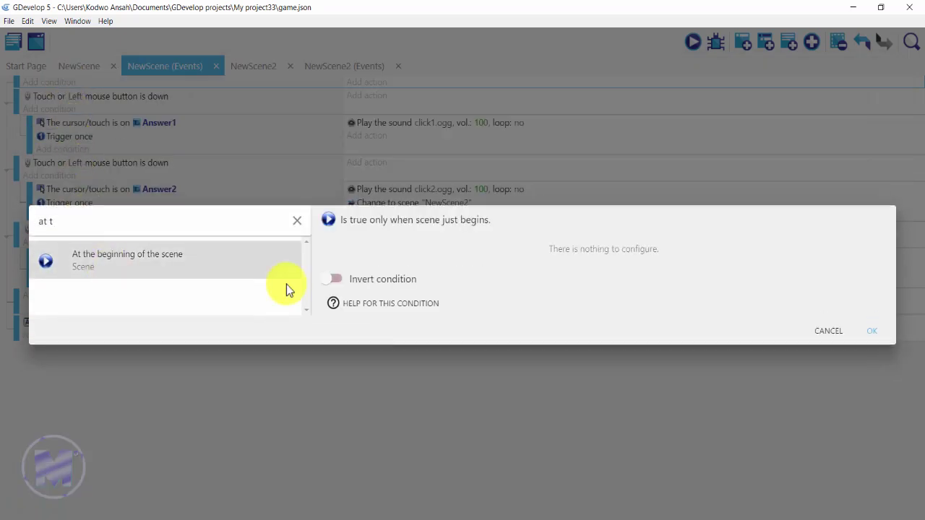
{"action": "left_click", "coordinate": [867, 333]}
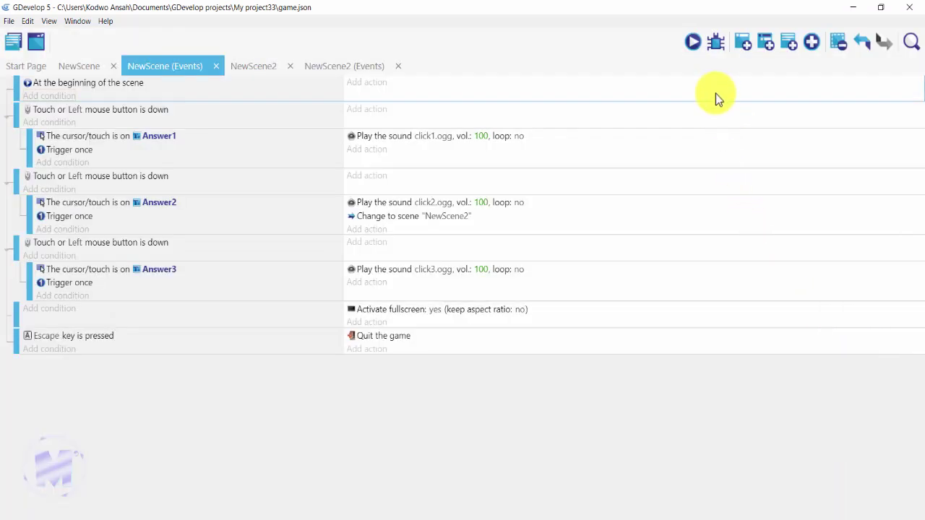
Step: Add a Hide action for the Wrong1 object to the beginning-of-scene event
{"action": "left_click", "coordinate": [356, 85]}
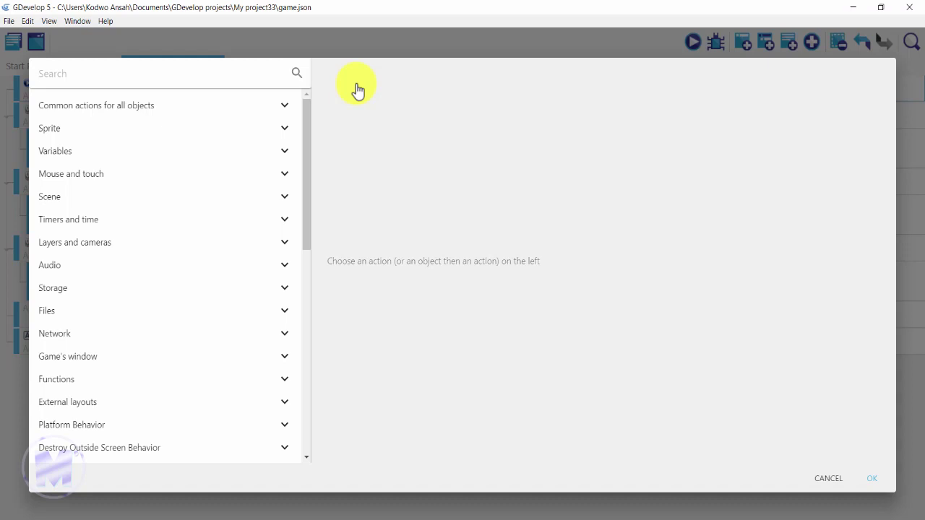
{"action": "type", "text": "hidi"}
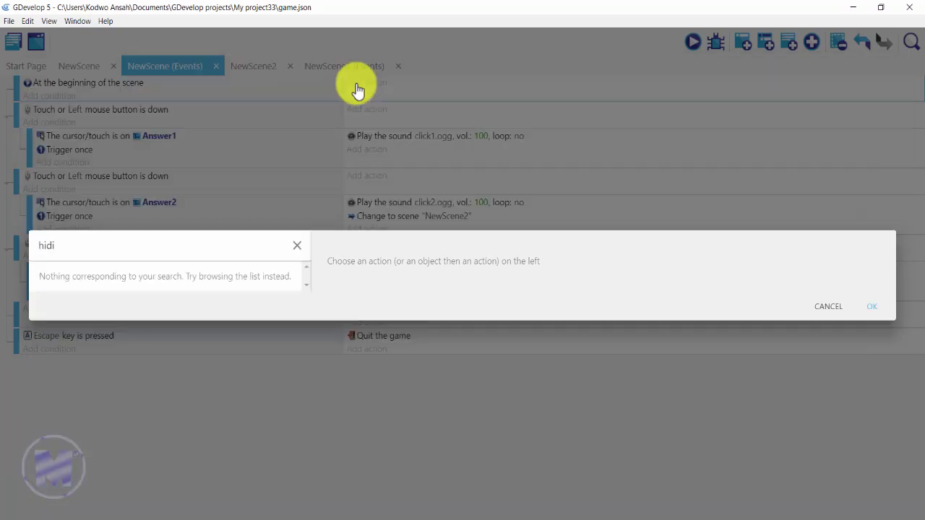
{"action": "key", "text": "BackSpace"}
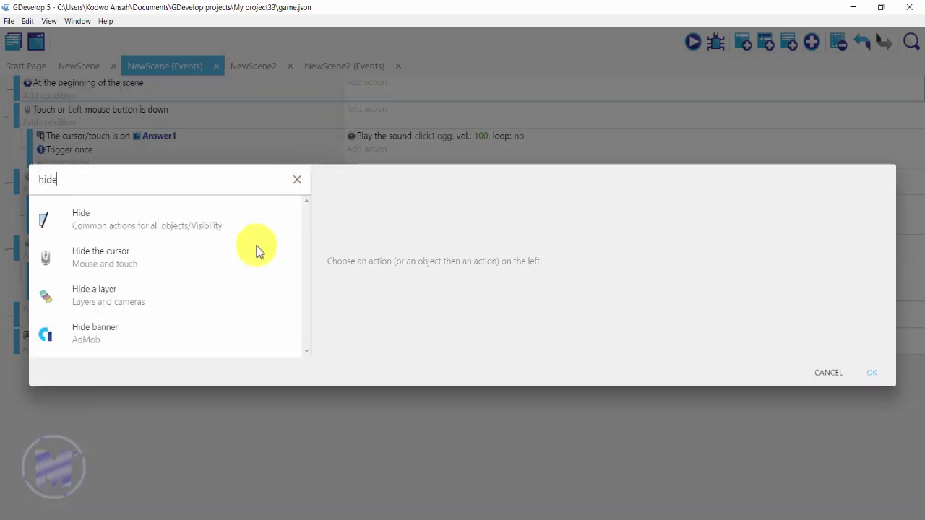
{"action": "type", "text": "e"}
{"action": "left_click", "coordinate": [263, 230]}
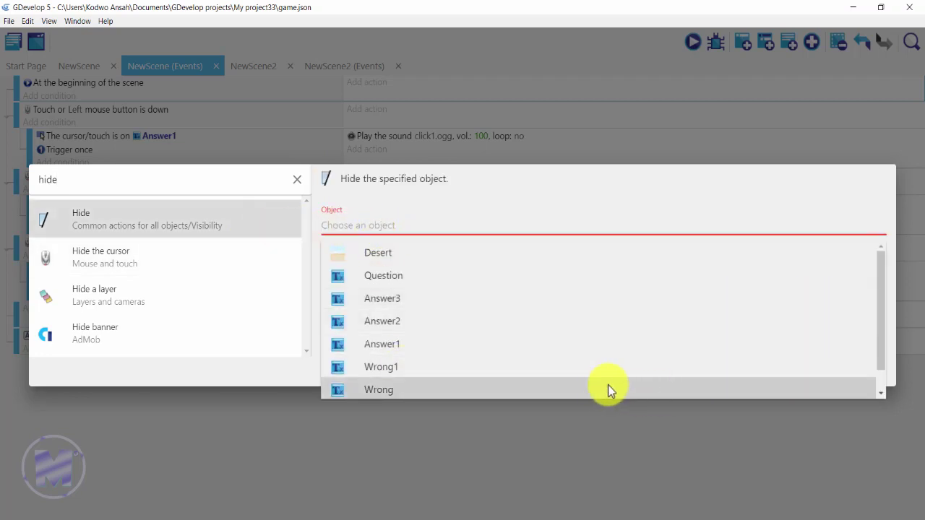
{"action": "left_click", "coordinate": [594, 369]}
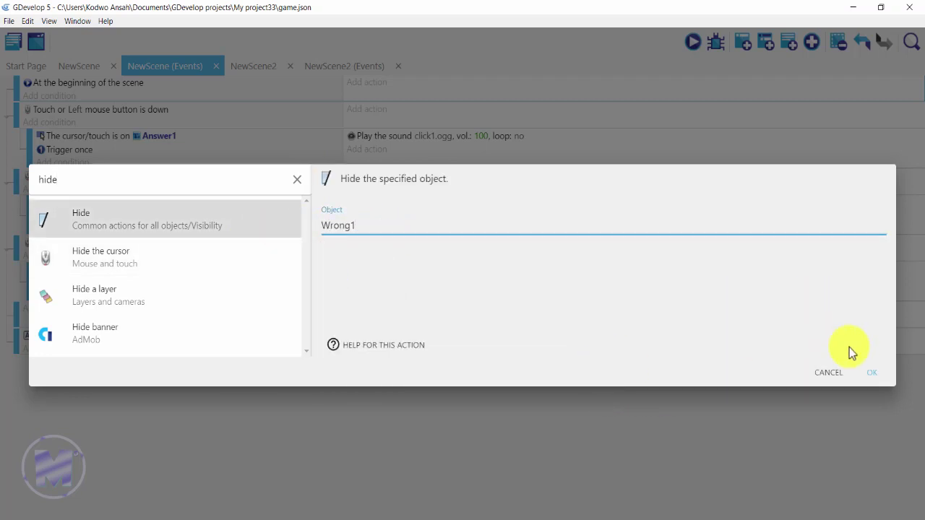
{"action": "left_click", "coordinate": [865, 370]}
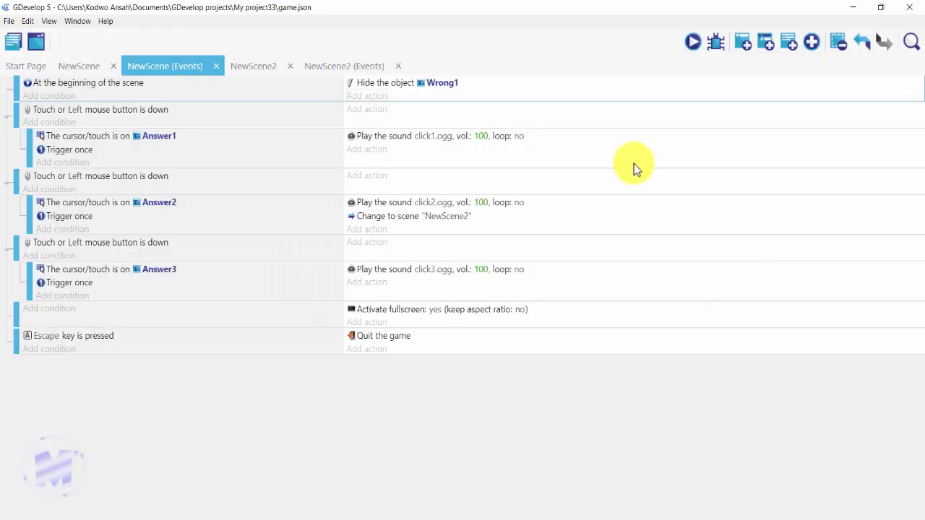
Step: Duplicate the Hide action within the beginning-of-scene event and set the copy's object to Wrong
{"action": "left_click", "coordinate": [442, 86]}
{"action": "right_click", "coordinate": [484, 95]}
{"action": "left_click", "coordinate": [483, 95]}
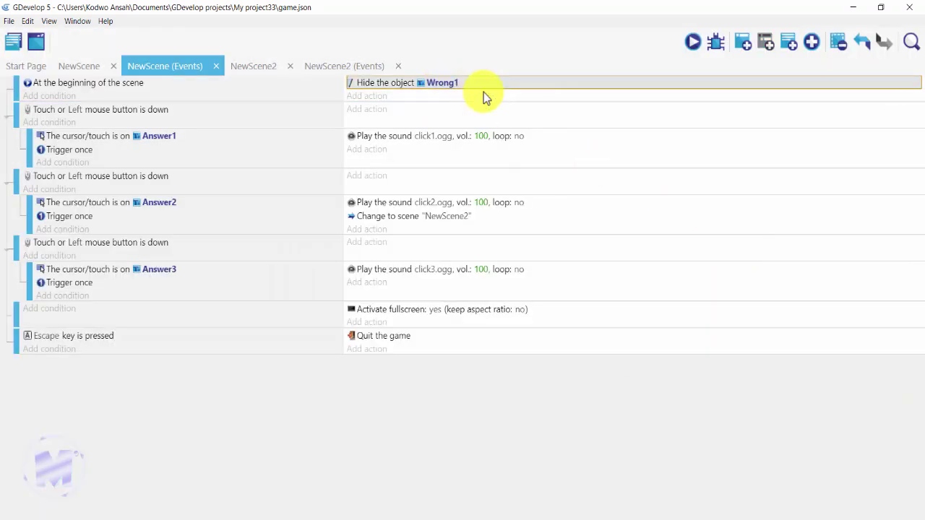
{"action": "right_click", "coordinate": [375, 99]}
{"action": "left_click", "coordinate": [392, 104]}
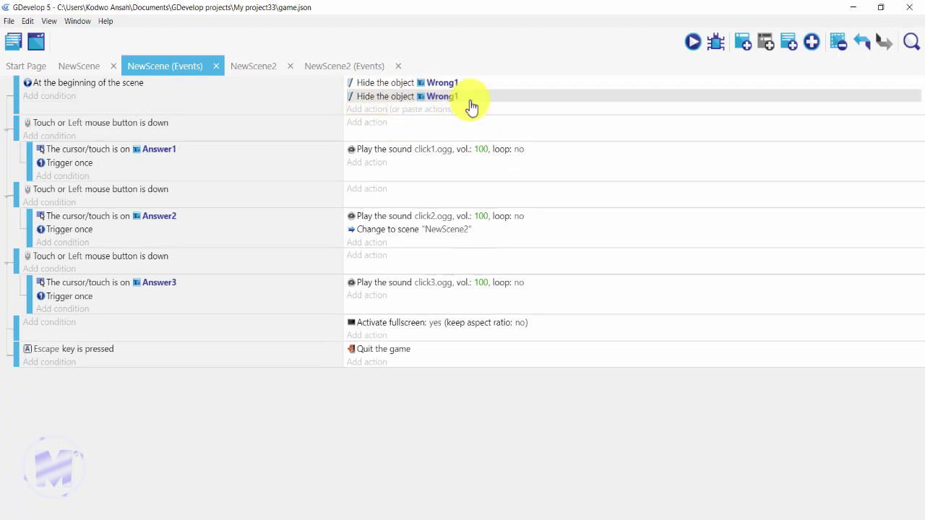
{"action": "double_click", "coordinate": [470, 99]}
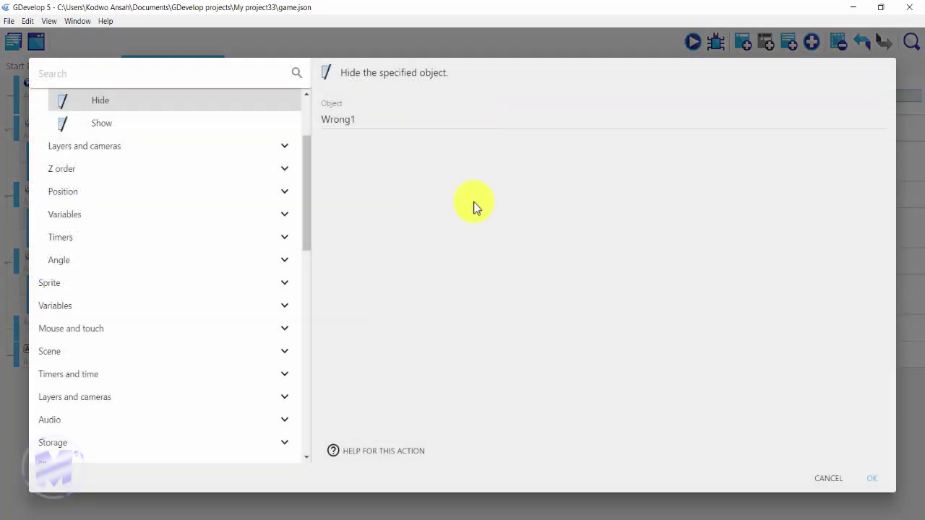
{"action": "key", "text": "BackSpace"}
{"action": "left_click", "coordinate": [411, 166]}
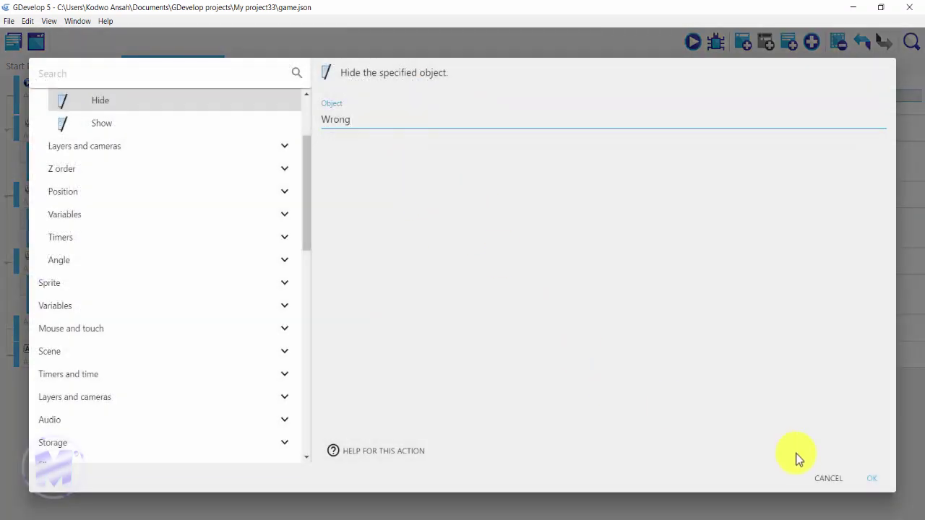
{"action": "left_click", "coordinate": [872, 482]}
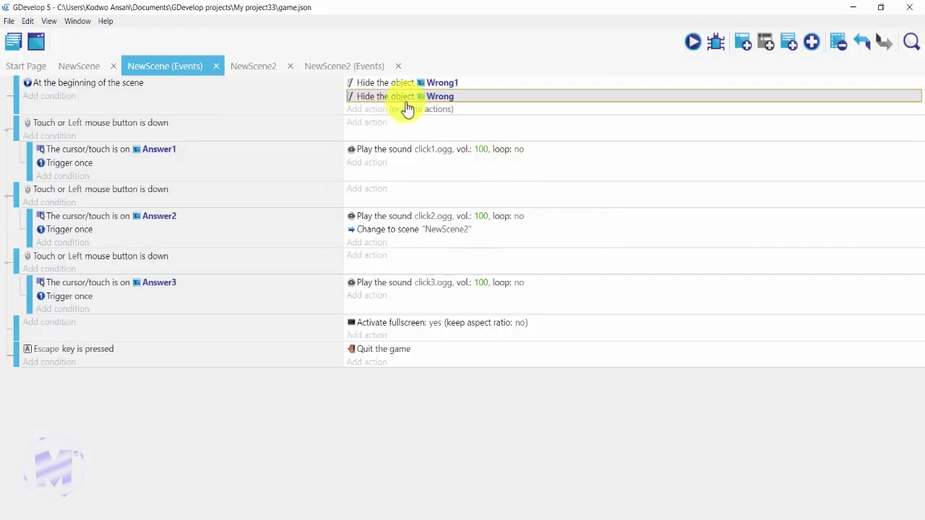
Step: Add another copy of the Hide action to the beginning-of-scene event and set its object to Correct
{"action": "right_click", "coordinate": [481, 108]}
{"action": "left_click", "coordinate": [492, 112]}
{"action": "right_click", "coordinate": [375, 109]}
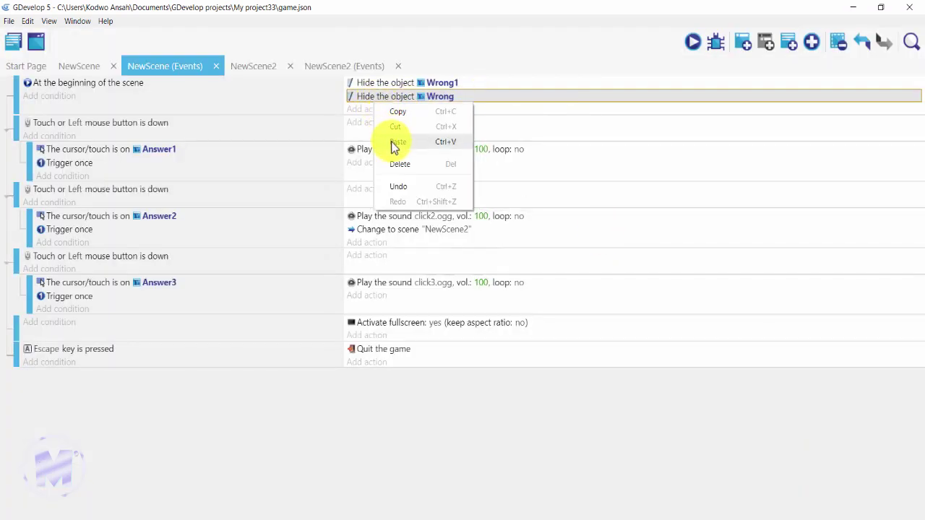
{"action": "left_click", "coordinate": [396, 142]}
{"action": "double_click", "coordinate": [471, 114]}
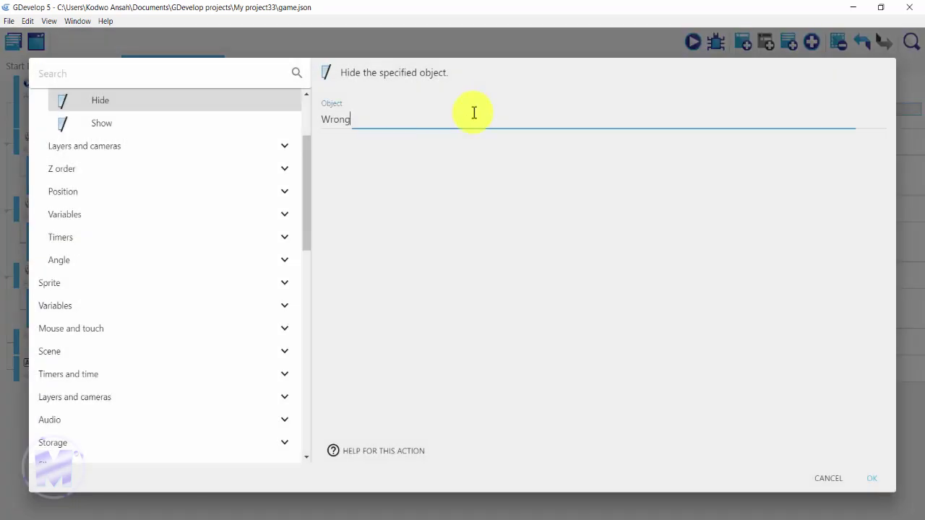
{"action": "key", "text": "BackSpace"}
{"action": "key", "text": "BackSpace"}
{"action": "key", "text": "BackSpace"}
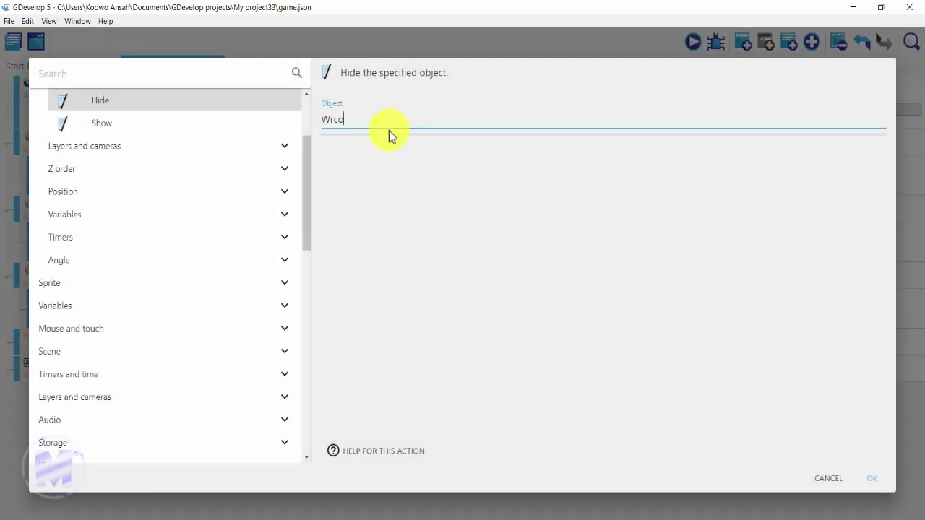
{"action": "key", "text": "BackSpace"}
{"action": "key", "text": "BackSpace"}
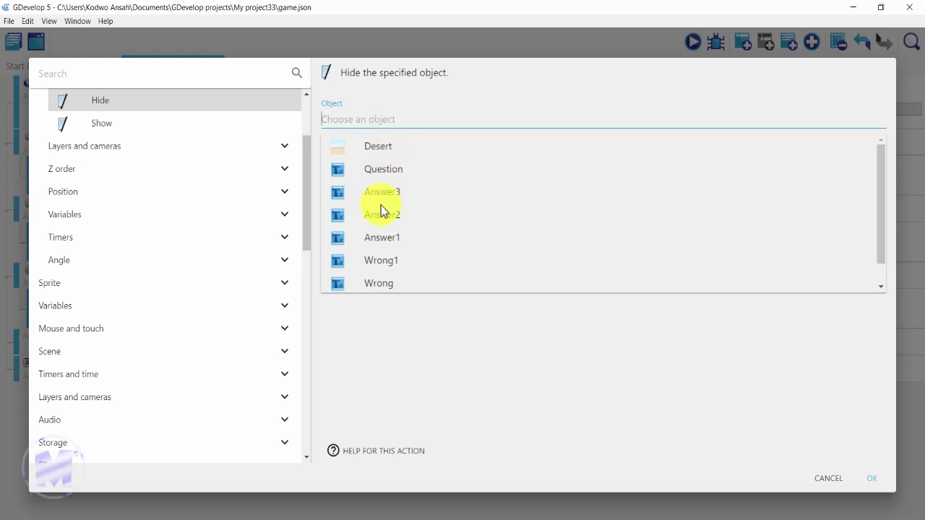
{"action": "type", "text": "cor"}
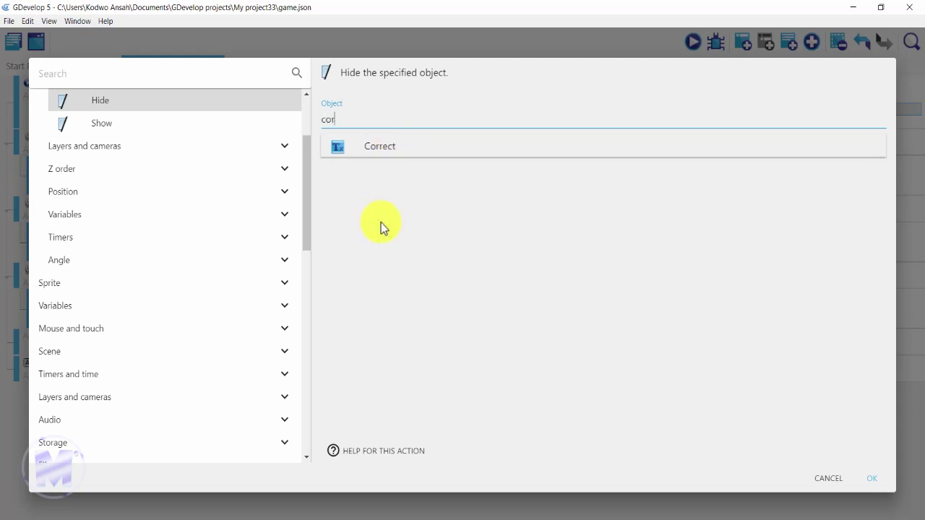
{"action": "left_click", "coordinate": [424, 150]}
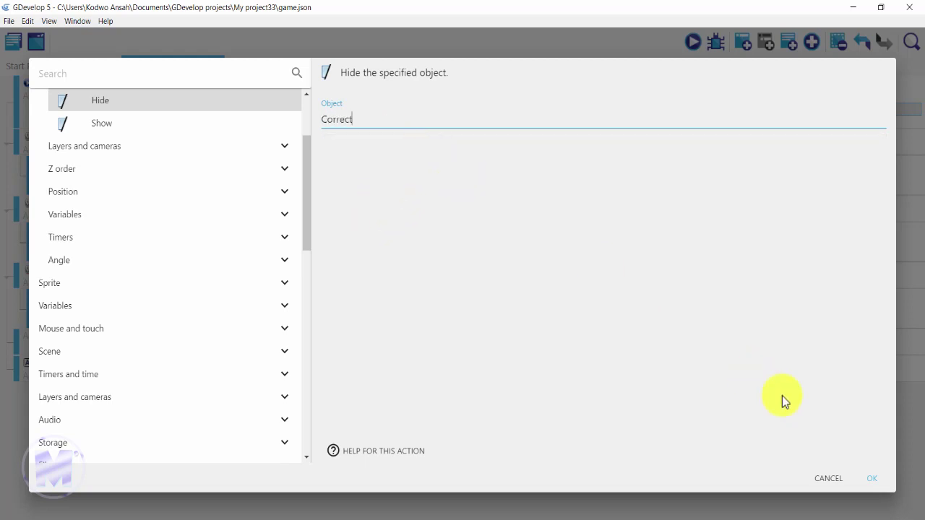
{"action": "left_click", "coordinate": [871, 474]}
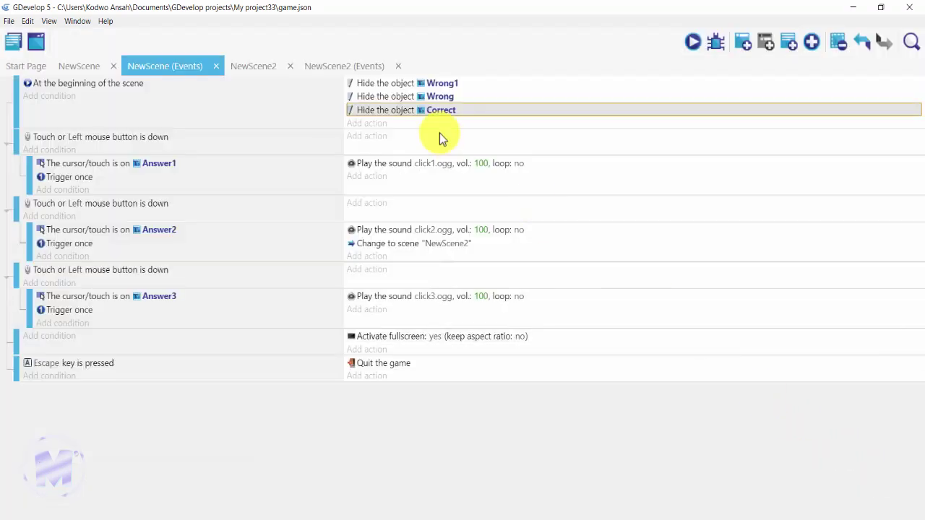
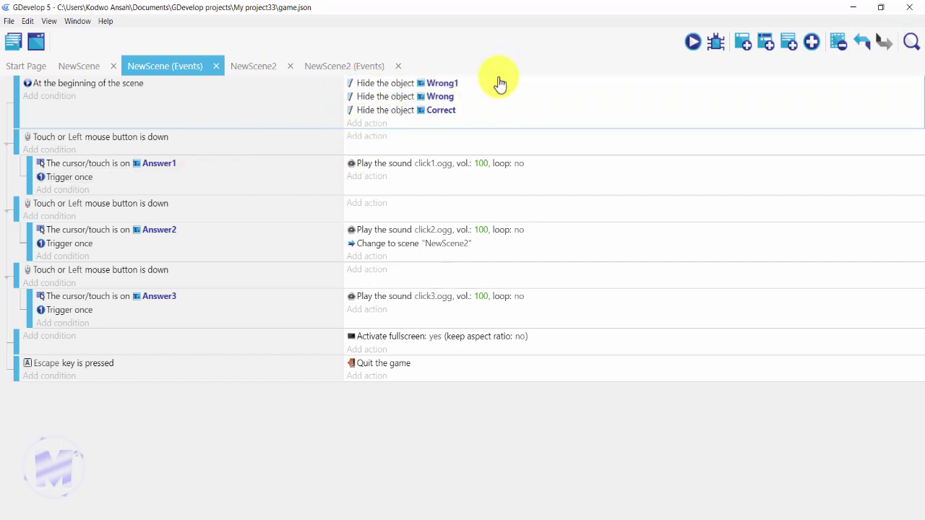
{"action": "left_click", "coordinate": [497, 83]}
{"action": "right_click", "coordinate": [498, 84]}
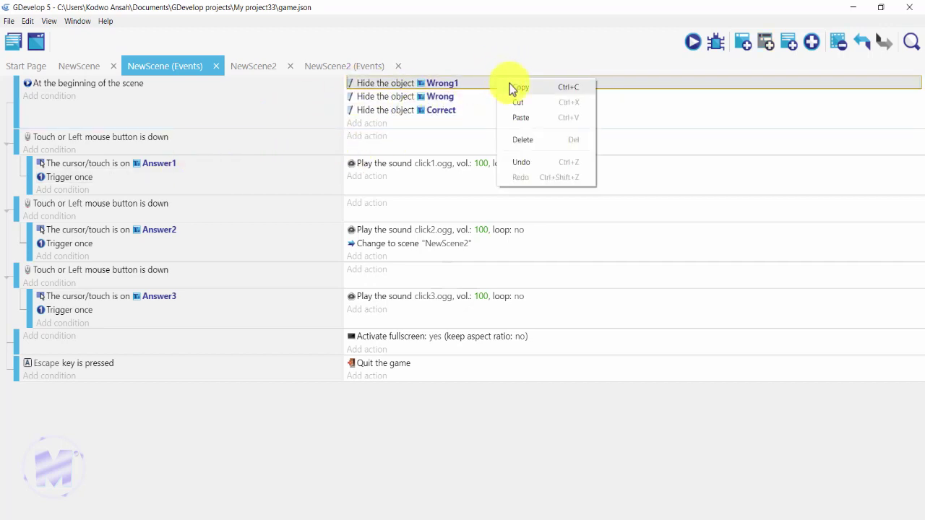
{"action": "left_click", "coordinate": [508, 86]}
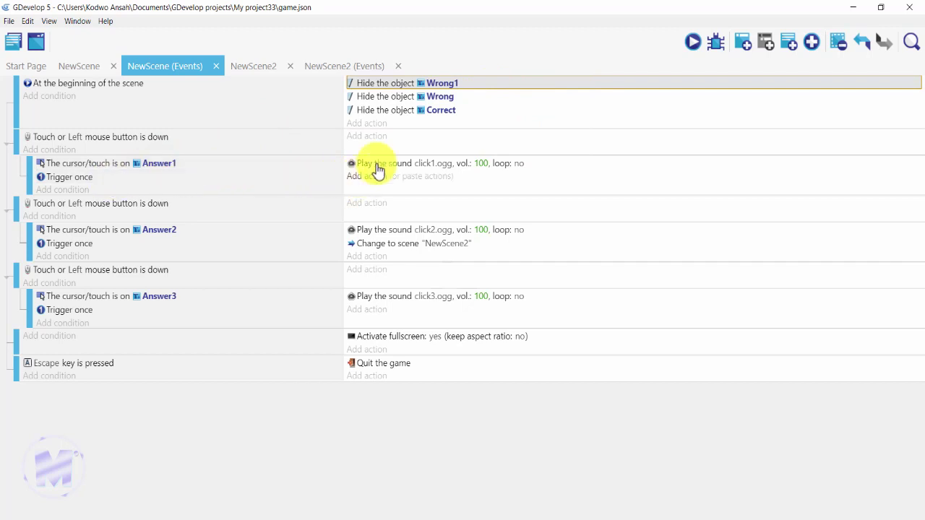
Step: Copy the Hide action for Wrong into the Answer1 sub-event, below its click1.ogg sound action
{"action": "left_click", "coordinate": [482, 103]}
{"action": "right_click", "coordinate": [482, 105]}
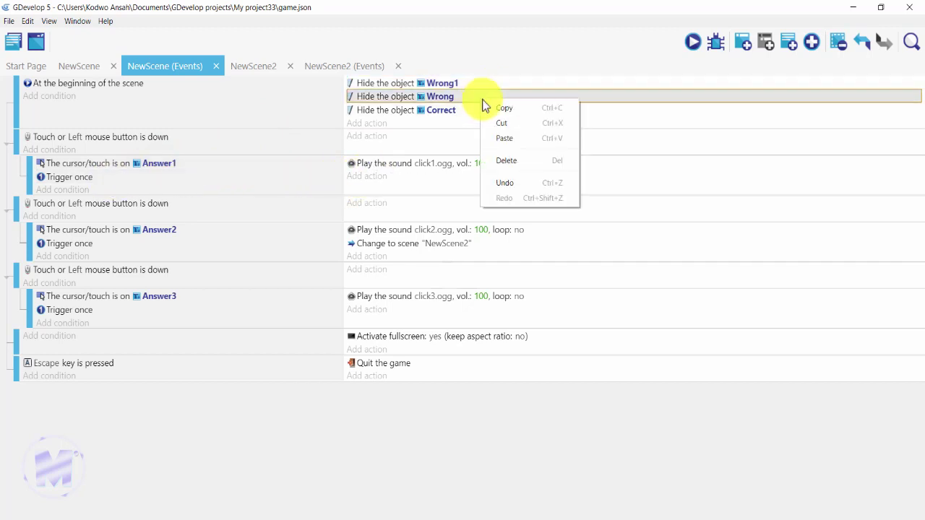
{"action": "left_click", "coordinate": [511, 109]}
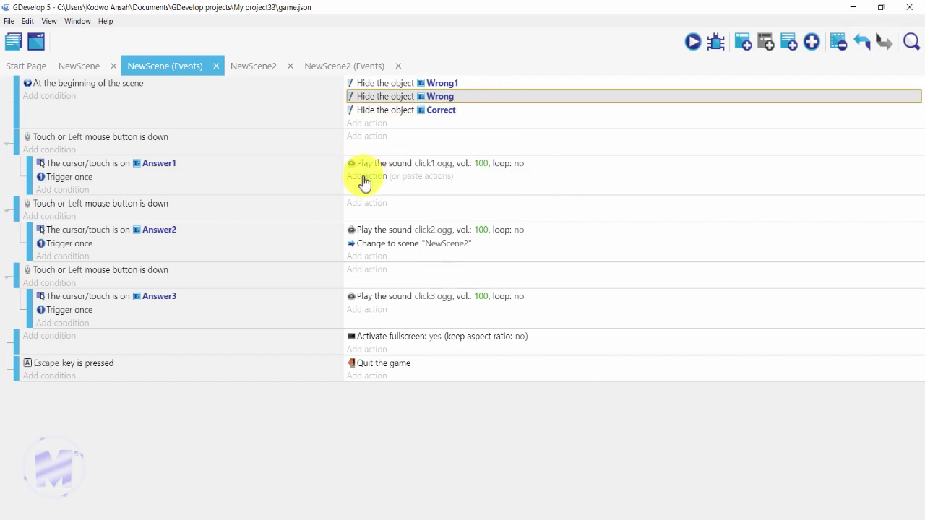
{"action": "right_click", "coordinate": [364, 176]}
{"action": "left_click", "coordinate": [379, 190]}
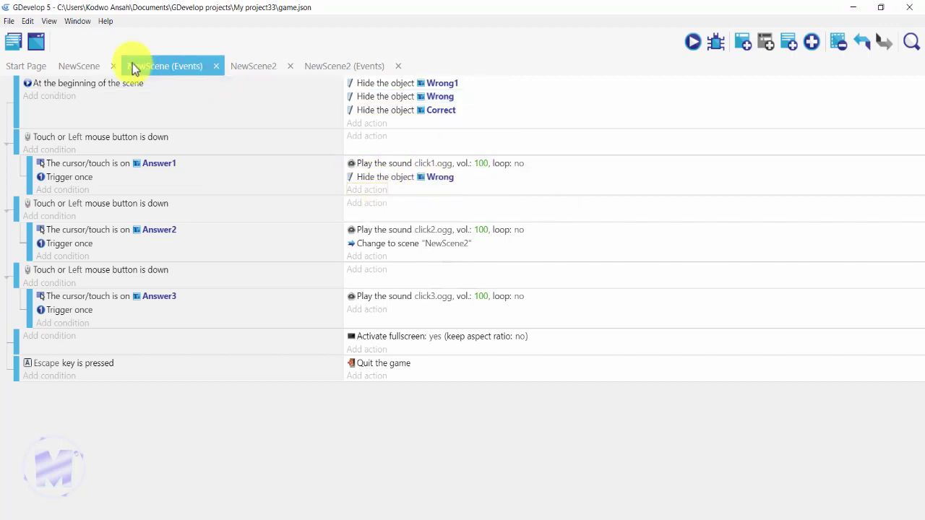
Step: Change the Hide action for Wrong in NewScene's Answer1 sub-event to a Show action for the same object
{"action": "left_click", "coordinate": [87, 65]}
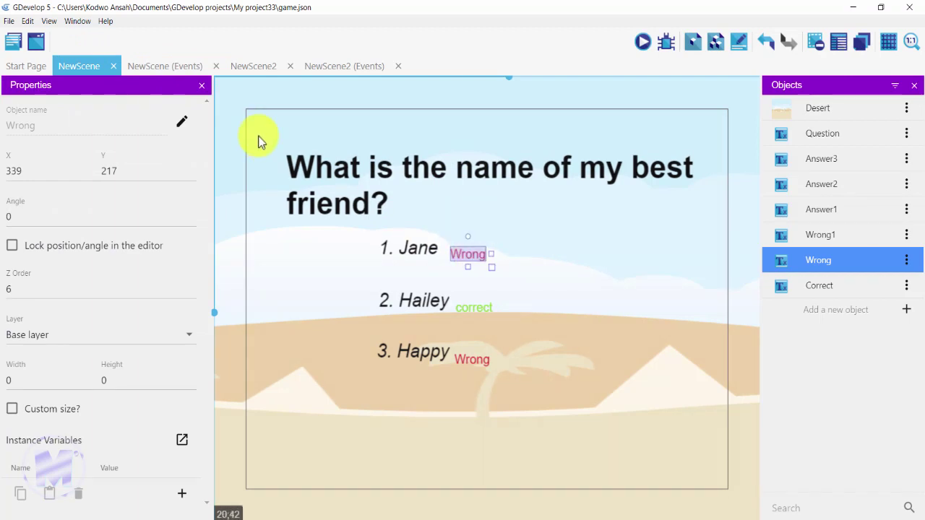
{"action": "left_click", "coordinate": [187, 70]}
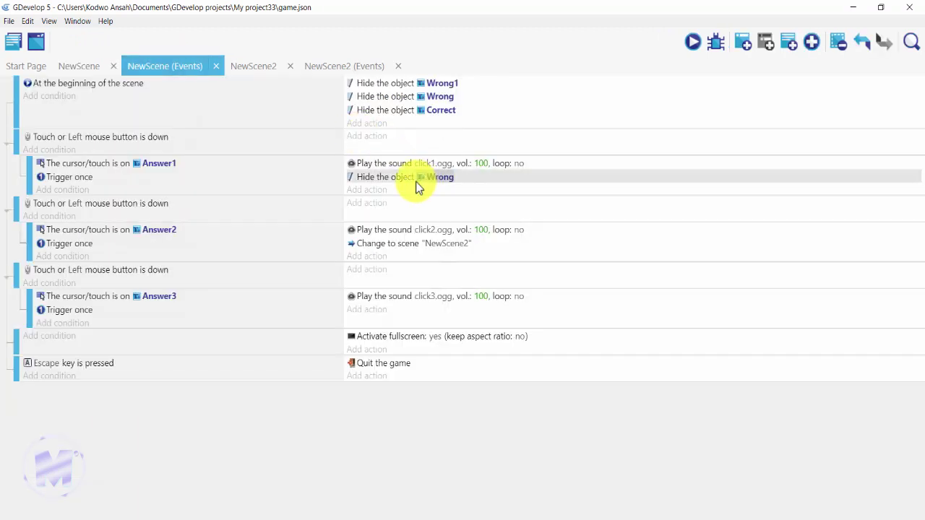
{"action": "left_click", "coordinate": [468, 184]}
{"action": "double_click", "coordinate": [469, 184]}
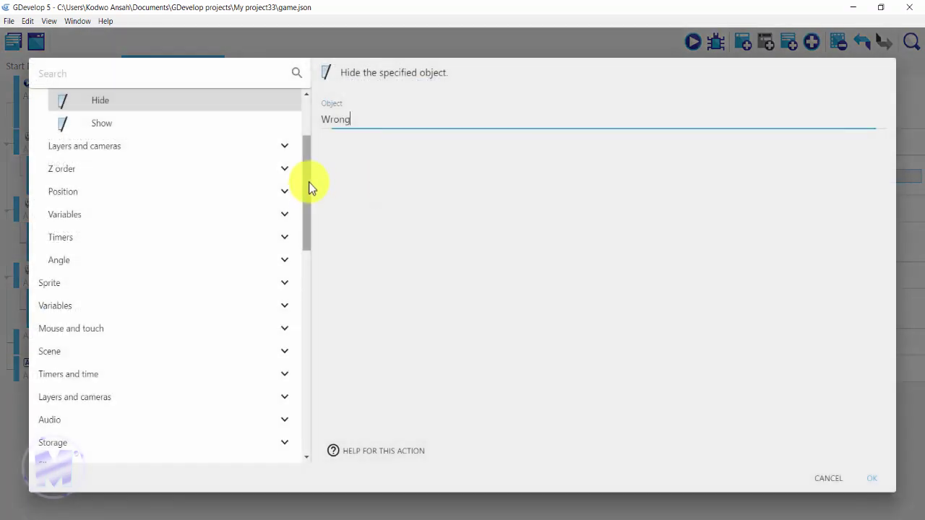
{"action": "left_click", "coordinate": [148, 124]}
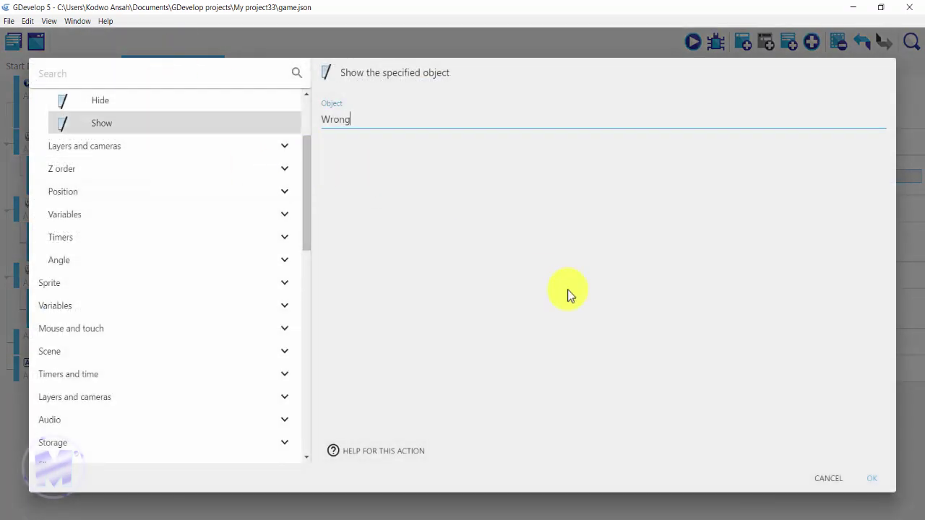
{"action": "left_click", "coordinate": [870, 481]}
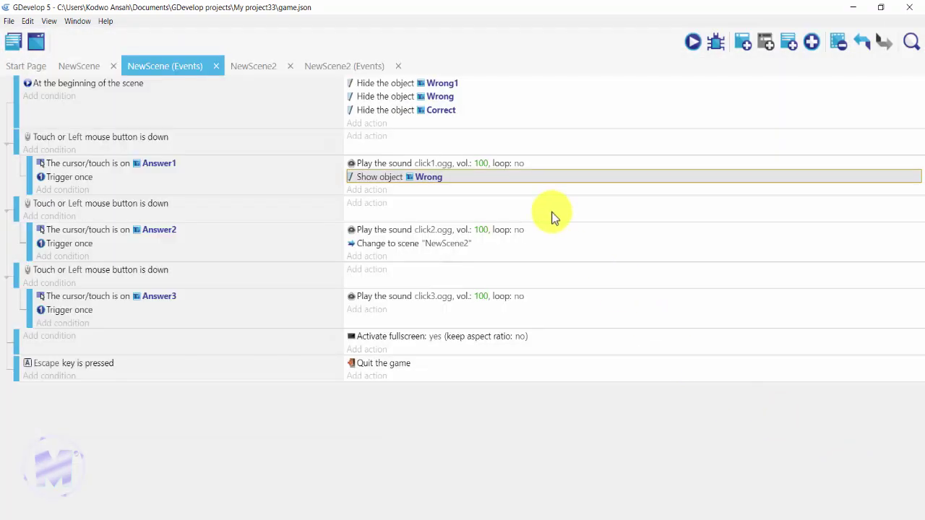
Step: Copy the Show action for Wrong into the Answer3 sub-event and set the copy's object to Wrong1
{"action": "right_click", "coordinate": [506, 186]}
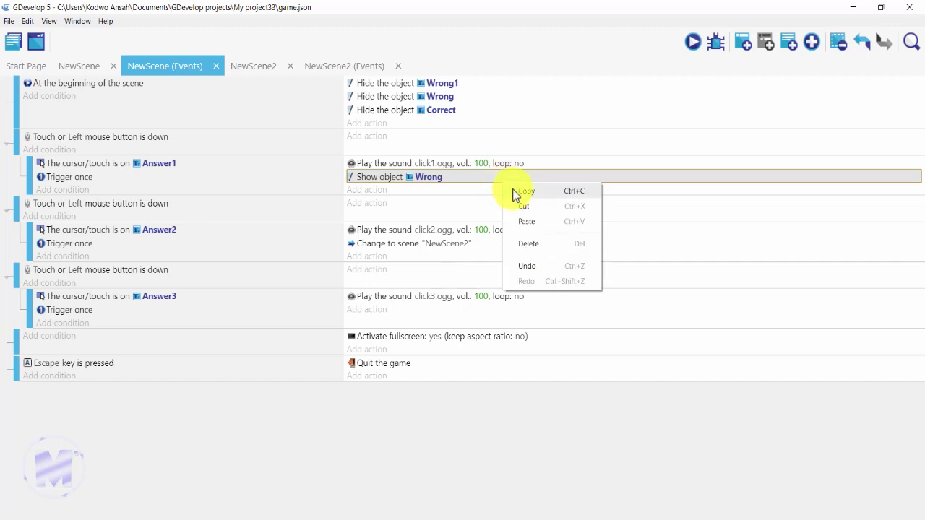
{"action": "left_click", "coordinate": [512, 190]}
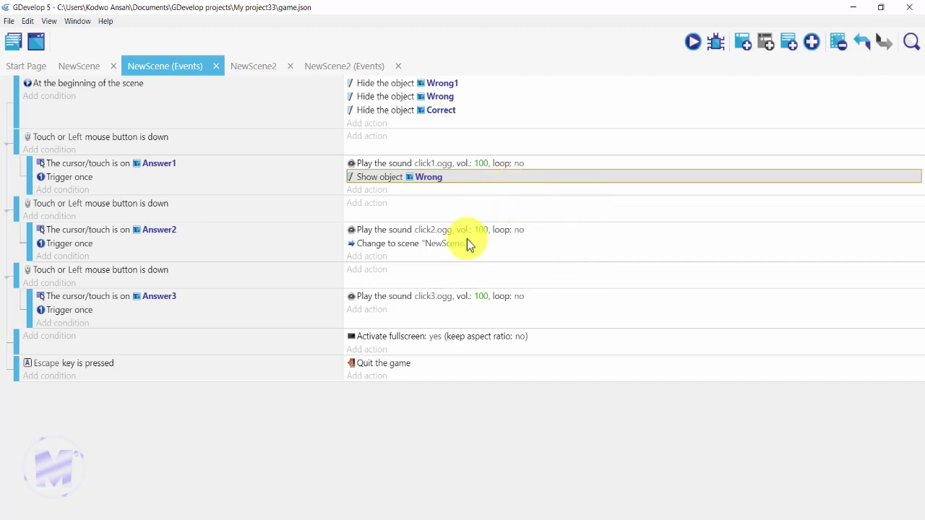
{"action": "right_click", "coordinate": [360, 316]}
{"action": "left_click", "coordinate": [379, 325]}
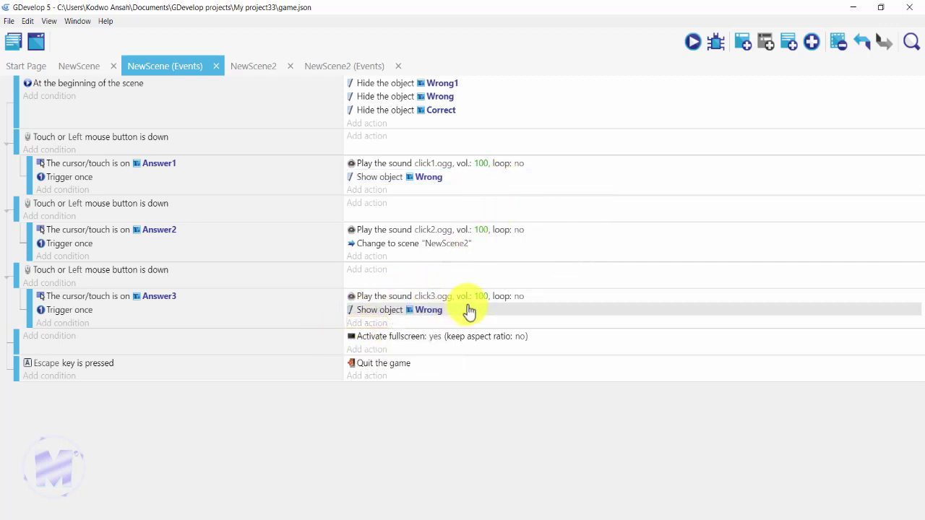
{"action": "double_click", "coordinate": [470, 311]}
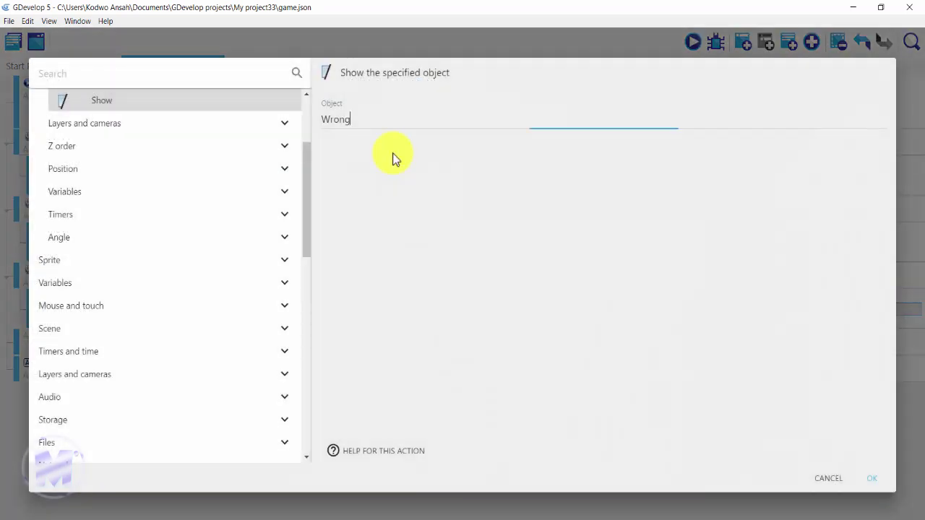
{"action": "type", "text": "1"}
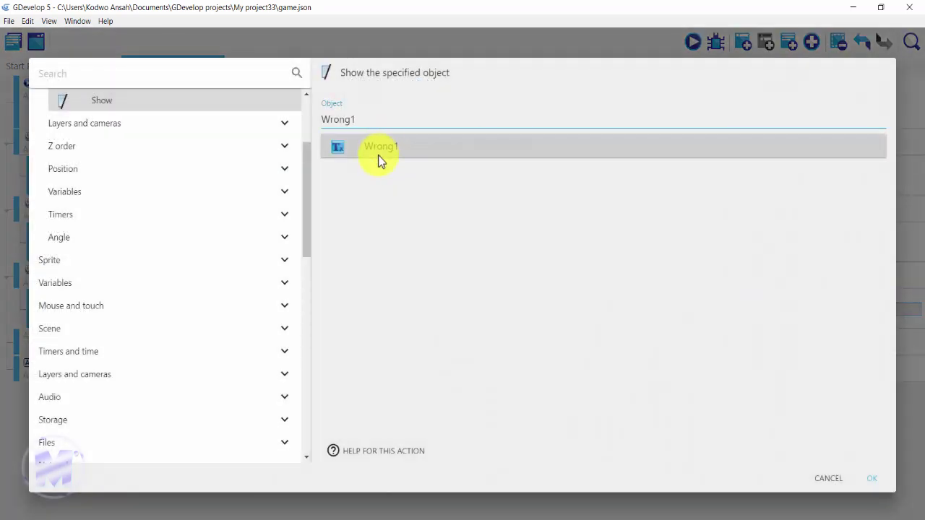
{"action": "left_click", "coordinate": [404, 145]}
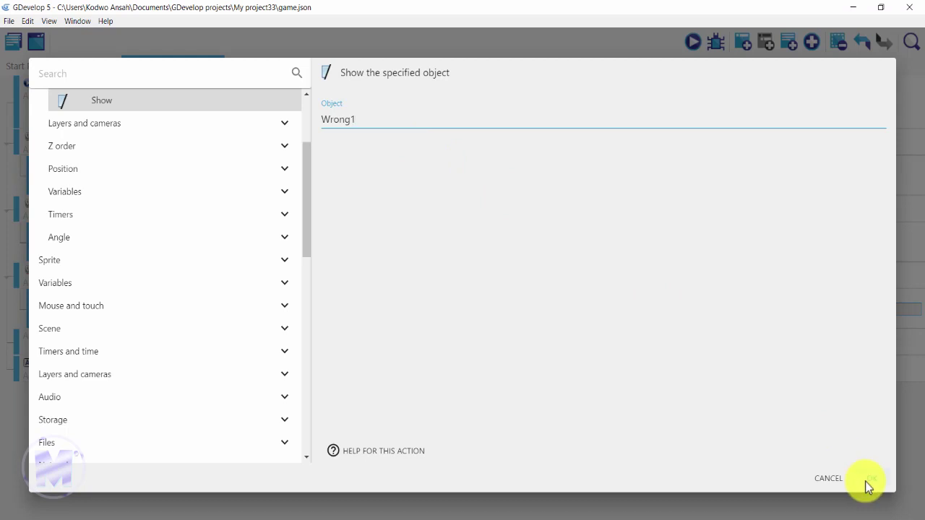
{"action": "left_click", "coordinate": [865, 481]}
Step: Copy the Hide action for Correct into the Answer2 sub-event, change the copy to Show, and save the project
{"action": "left_click", "coordinate": [470, 114]}
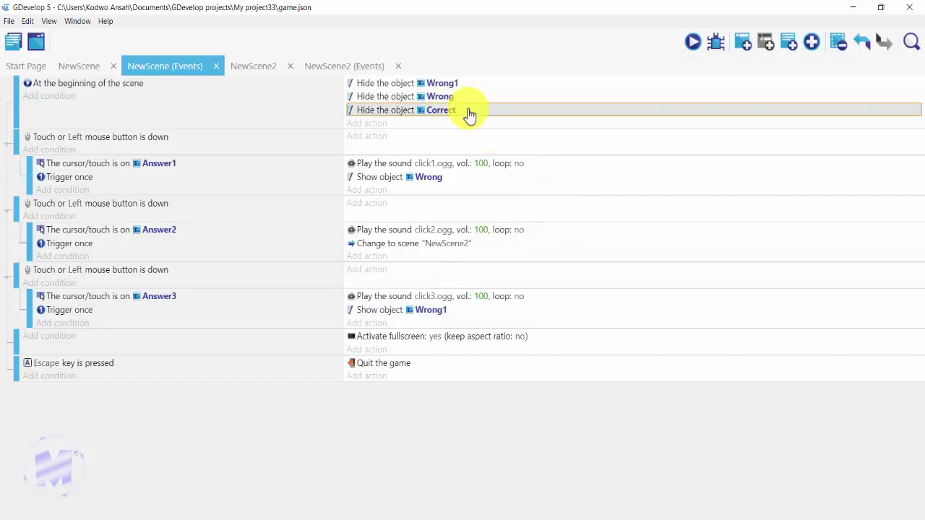
{"action": "right_click", "coordinate": [470, 114]}
{"action": "left_click", "coordinate": [489, 119]}
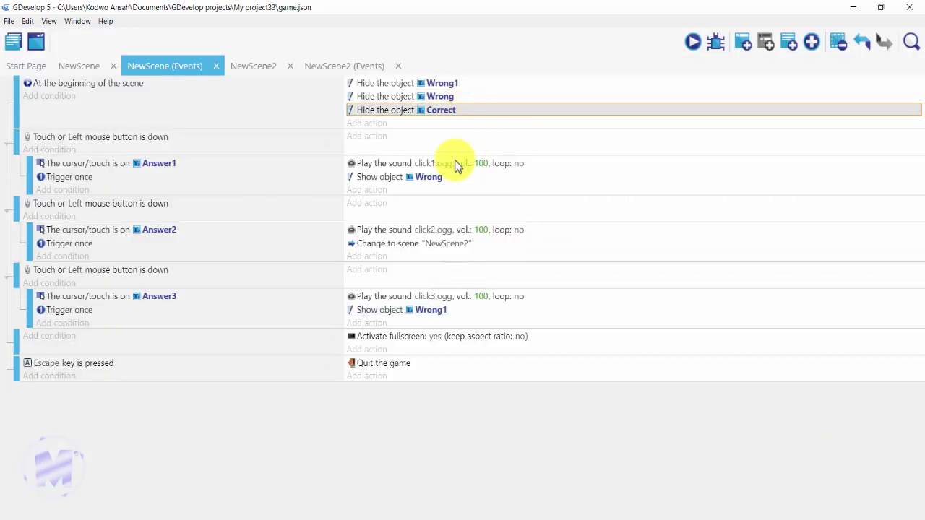
{"action": "right_click", "coordinate": [369, 258]}
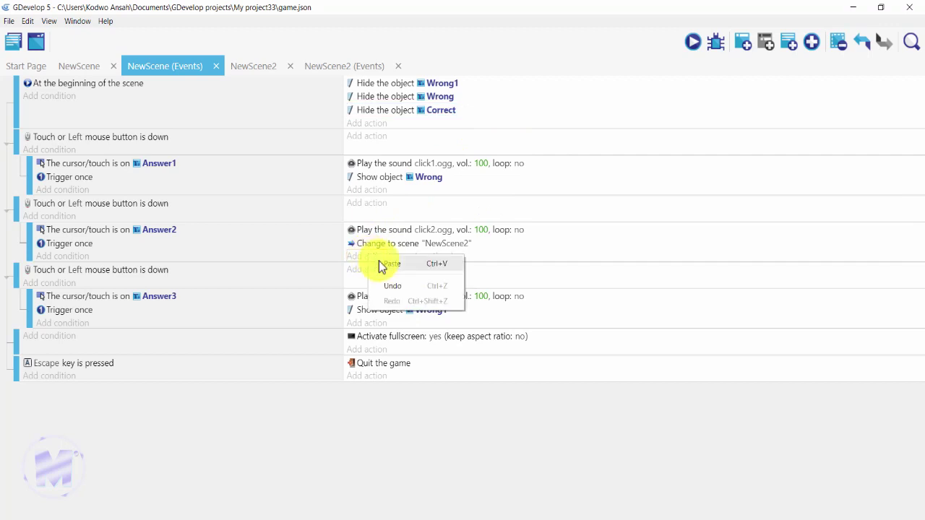
{"action": "left_click", "coordinate": [383, 263]}
{"action": "double_click", "coordinate": [474, 264]}
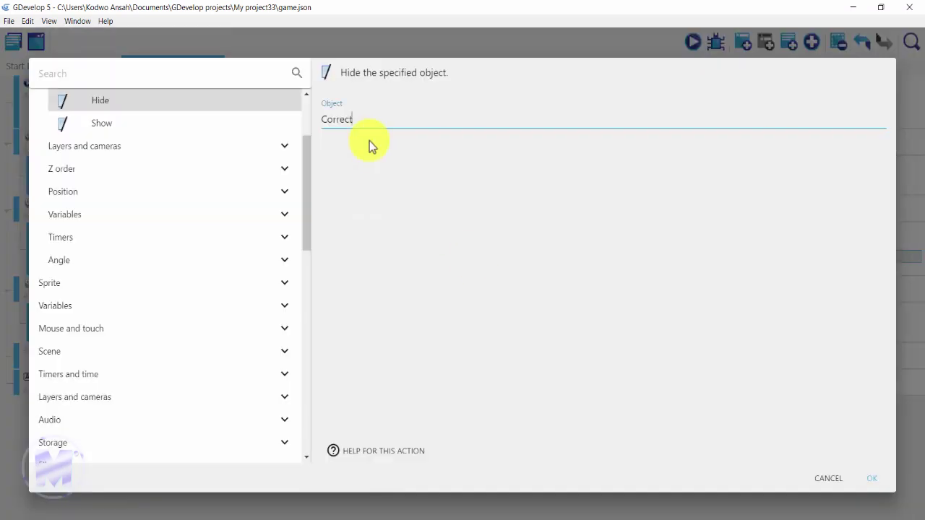
{"action": "left_click", "coordinate": [184, 129]}
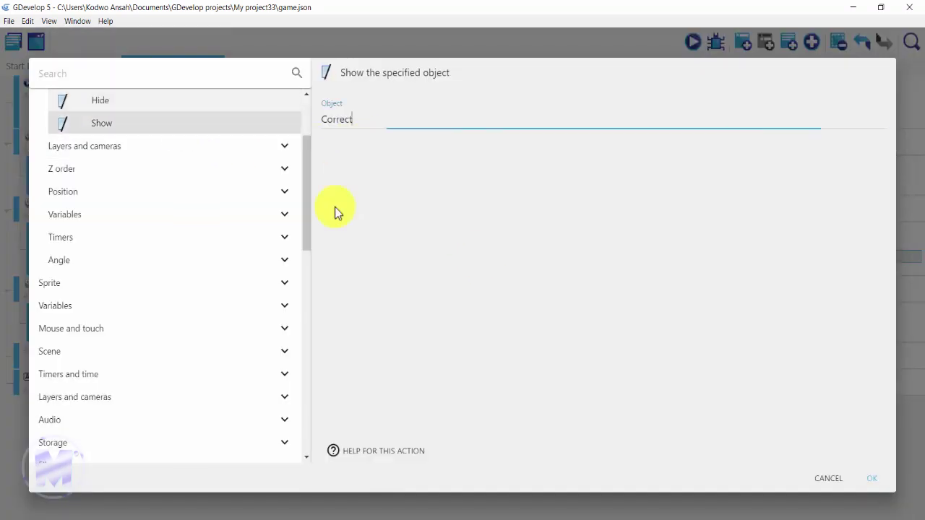
{"action": "left_click", "coordinate": [872, 478]}
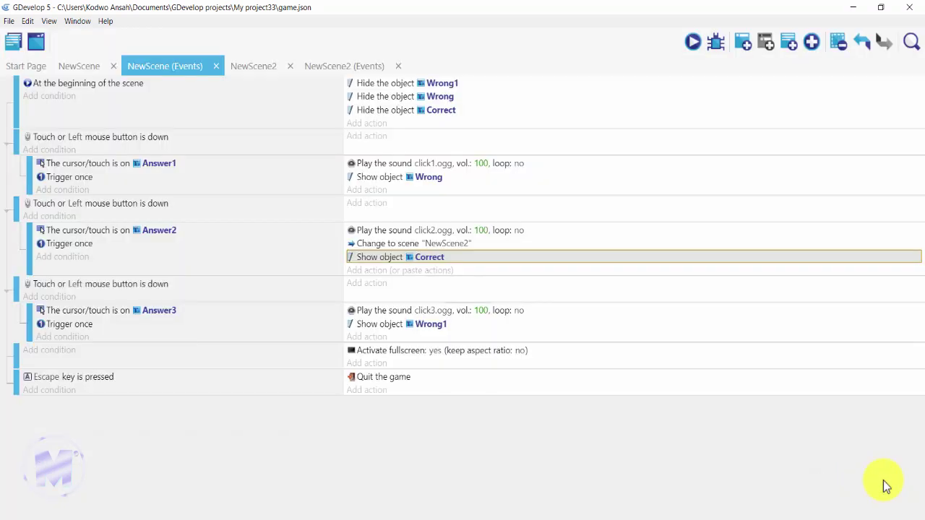
{"action": "key", "text": "ctrl+s"}
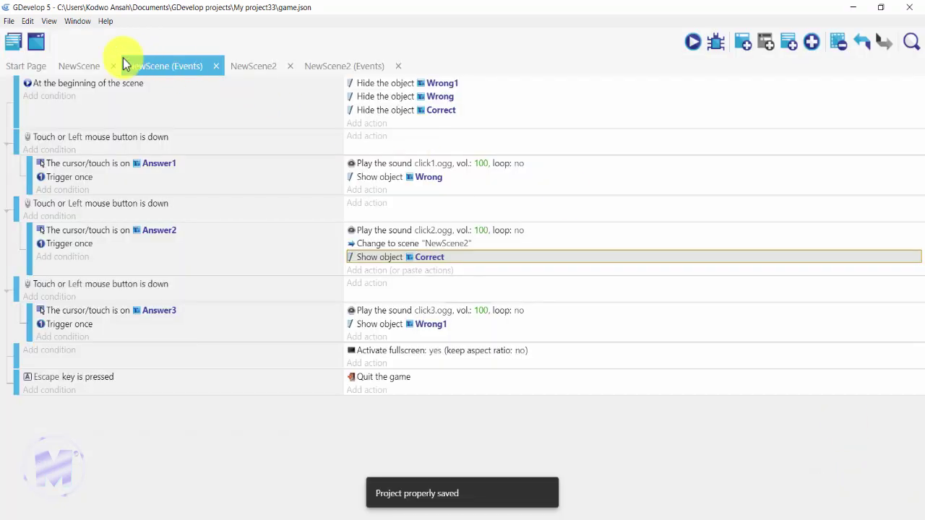
Step: Preview NewScene in a maximized window and test the feedback by choosing answers 1, 3 and 2
{"action": "left_click", "coordinate": [73, 66]}
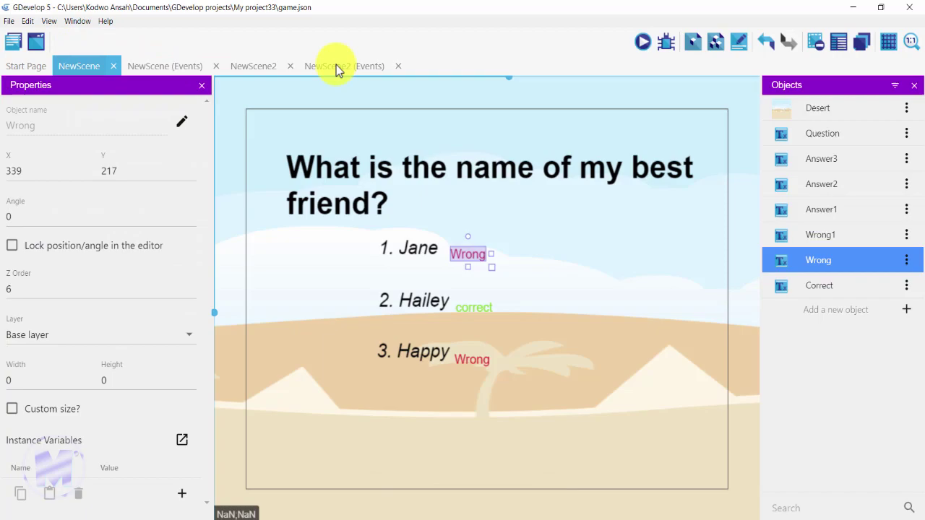
{"action": "left_click", "coordinate": [644, 44]}
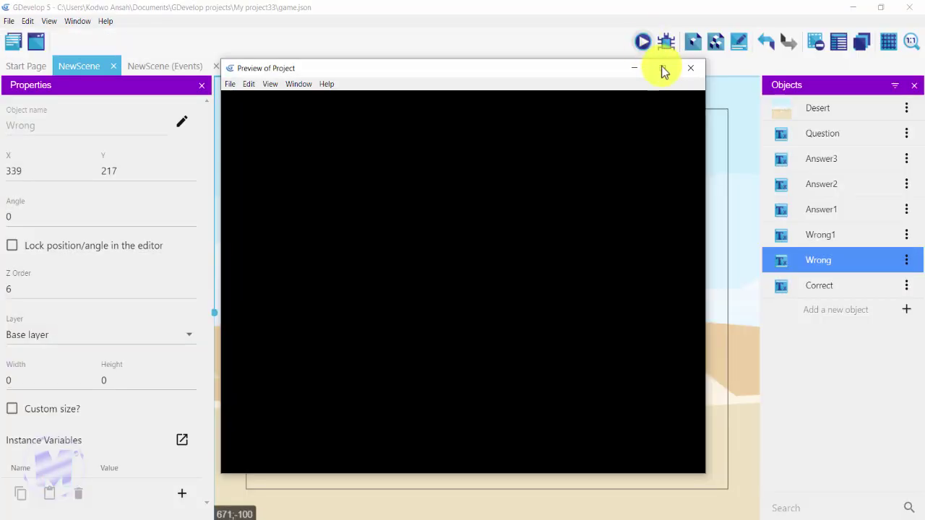
{"action": "left_click", "coordinate": [664, 68]}
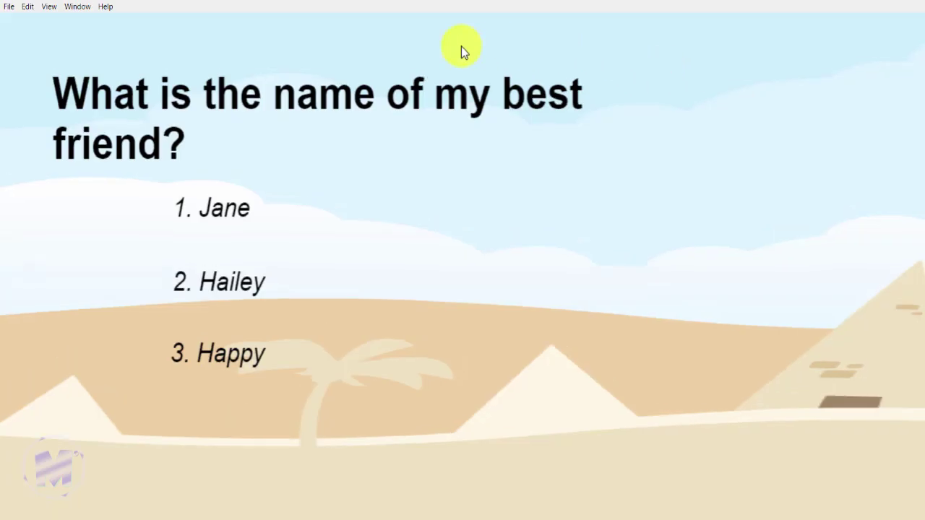
{"action": "left_click", "coordinate": [224, 210]}
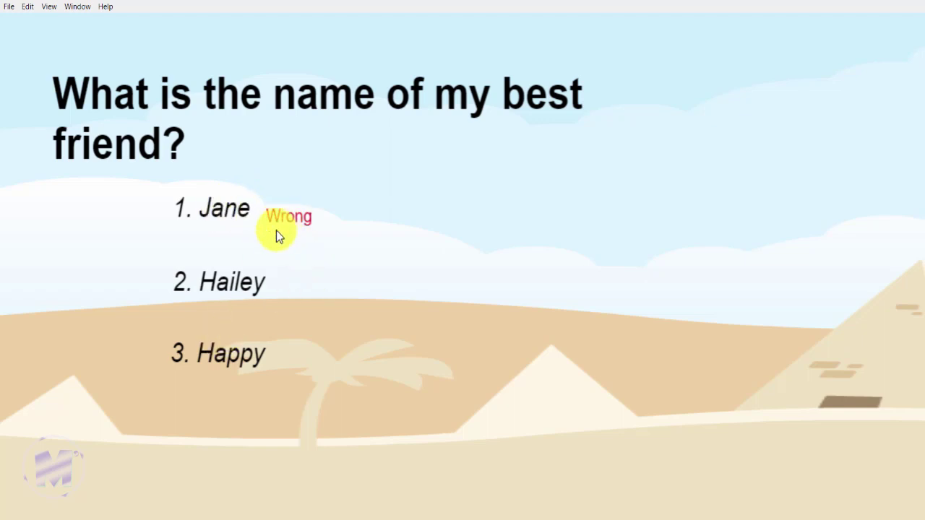
{"action": "left_click", "coordinate": [235, 363]}
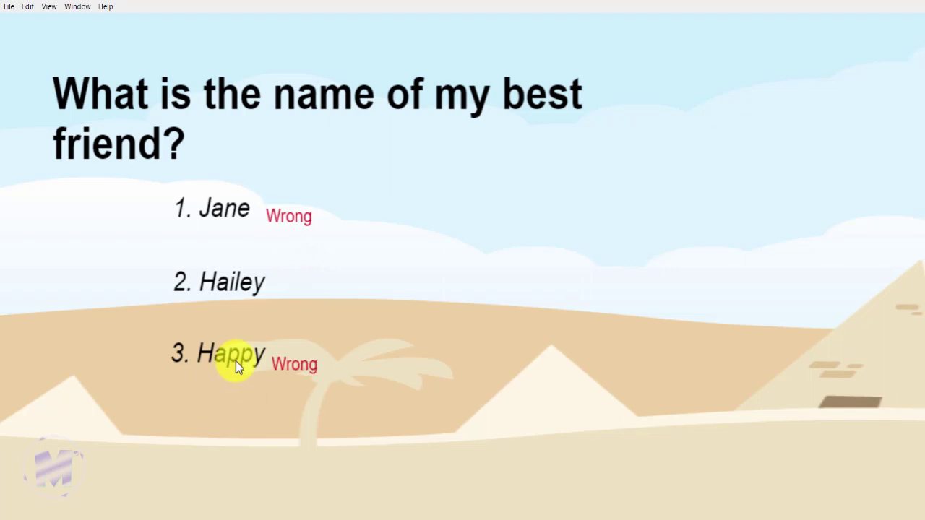
{"action": "left_click", "coordinate": [223, 283]}
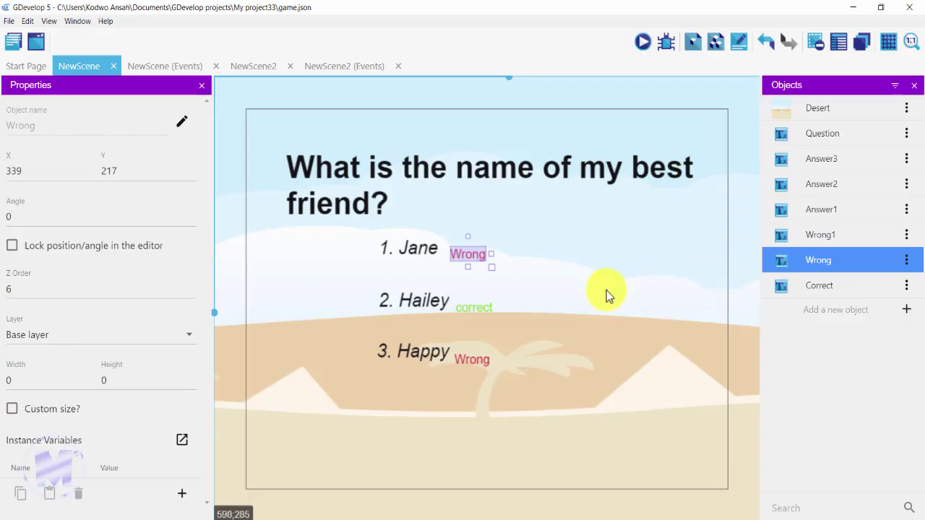
Step: Shift the Desert background slightly to the right in NewScene, to about X -557, Y -181
{"action": "left_click", "coordinate": [607, 291]}
{"action": "left_click_drag", "start_coordinate": [606, 291], "coordinate": [623, 294]}
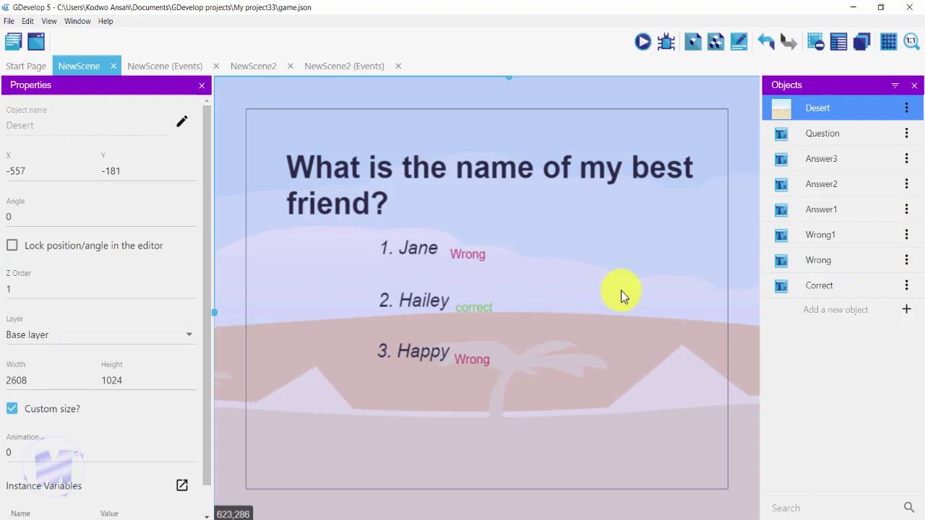